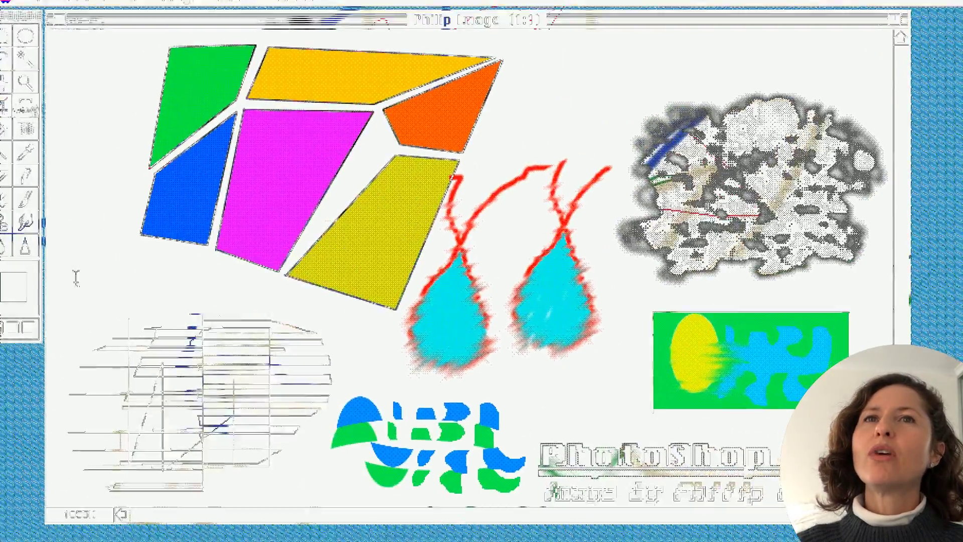
click(77, 275)
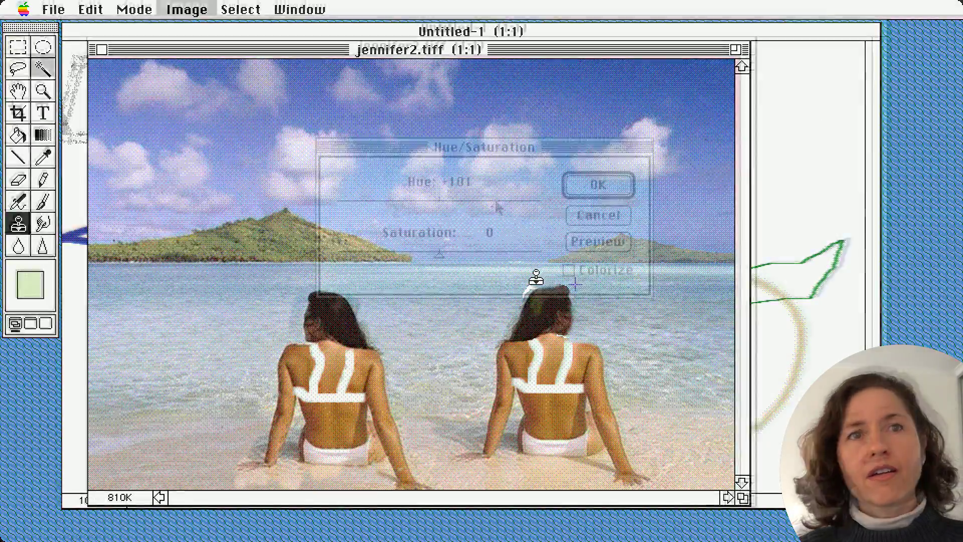
drag(437, 206, 471, 202)
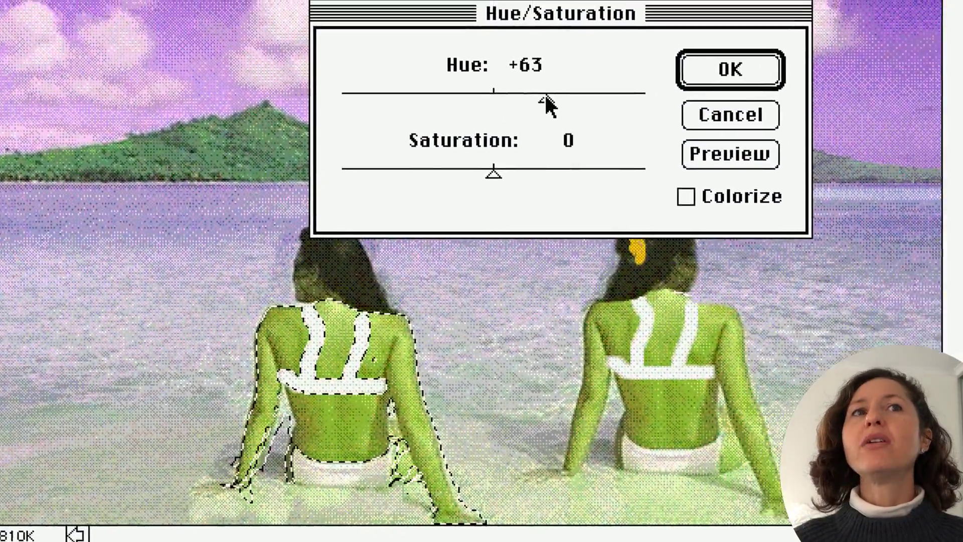
drag(546, 103, 528, 103)
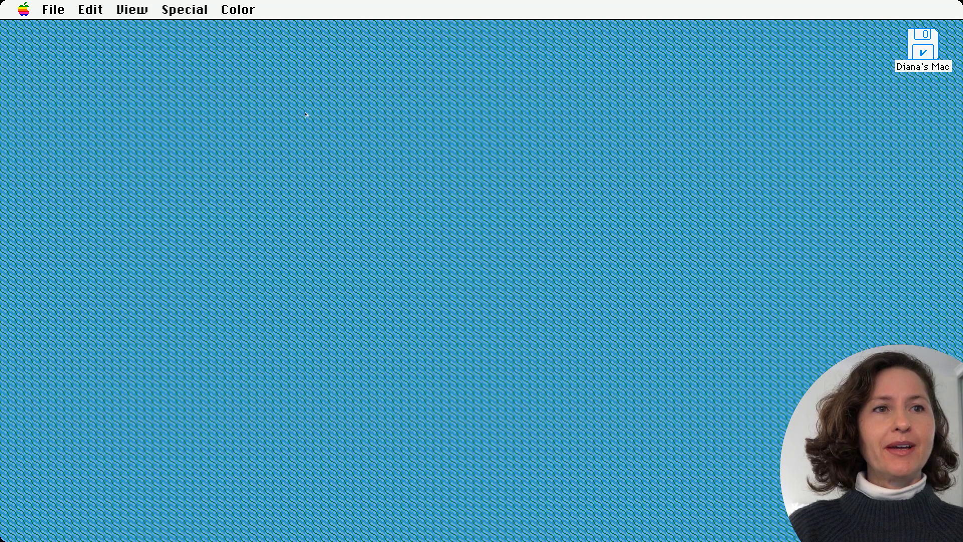
click(23, 10)
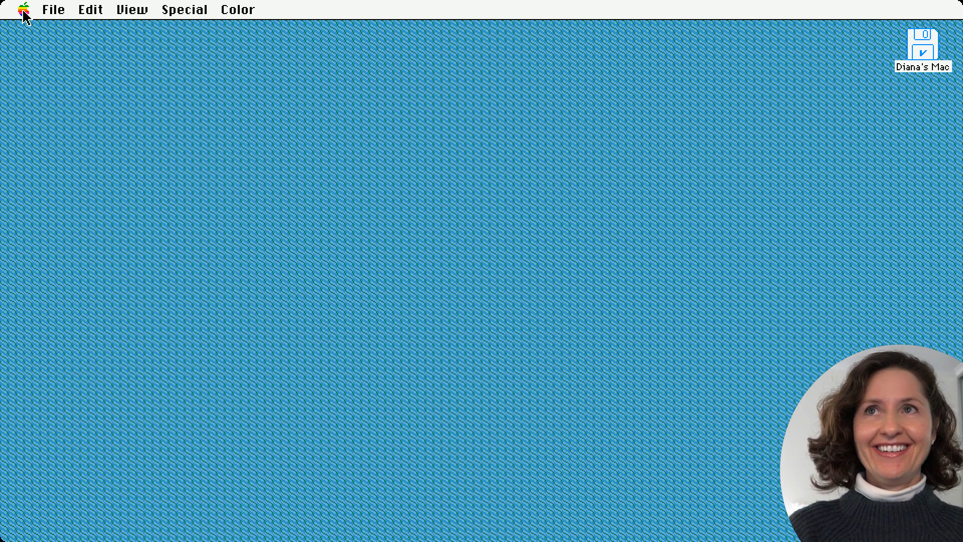
click(23, 10)
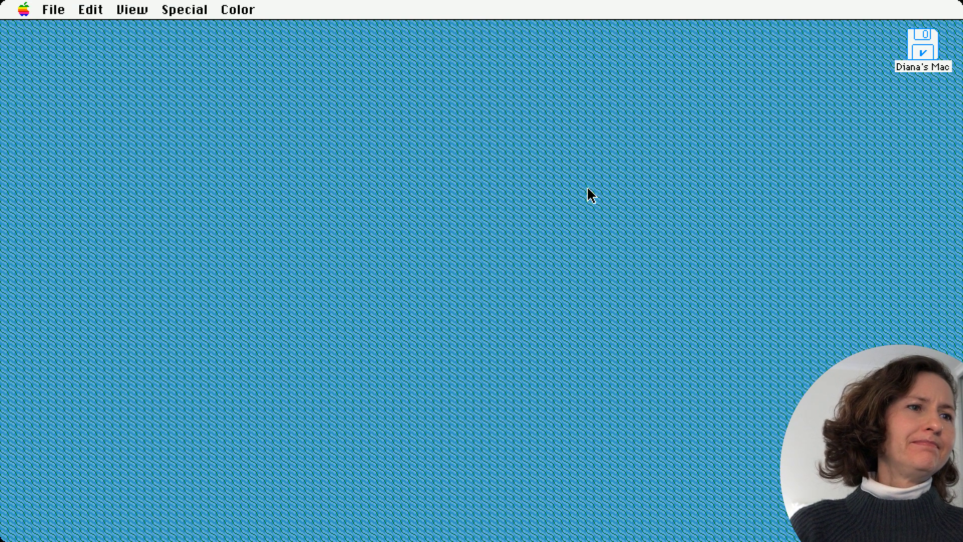
Open the Adobe Photoshop 1.0 folder on the hard disk and launch Adobe Photoshop 1.0.
click(926, 40)
double_click(924, 50)
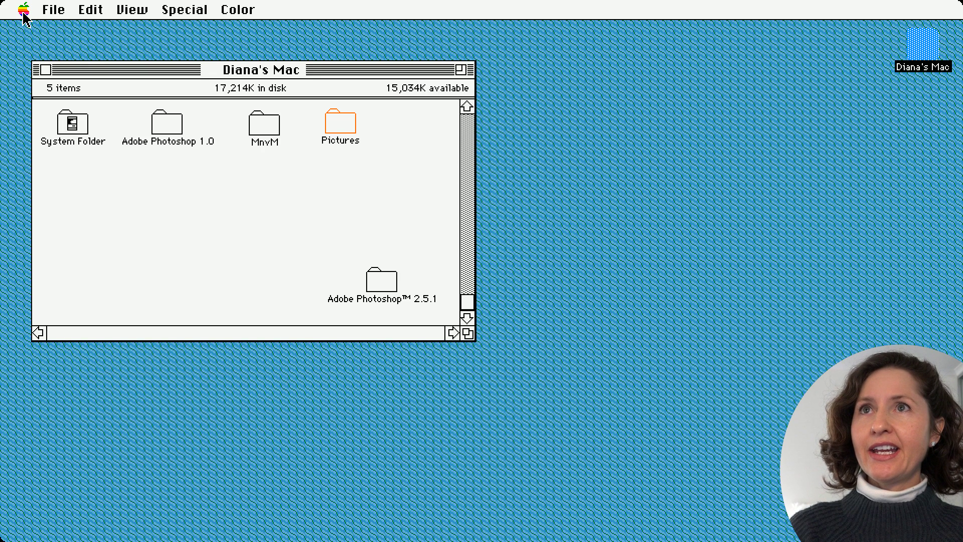
double_click(167, 126)
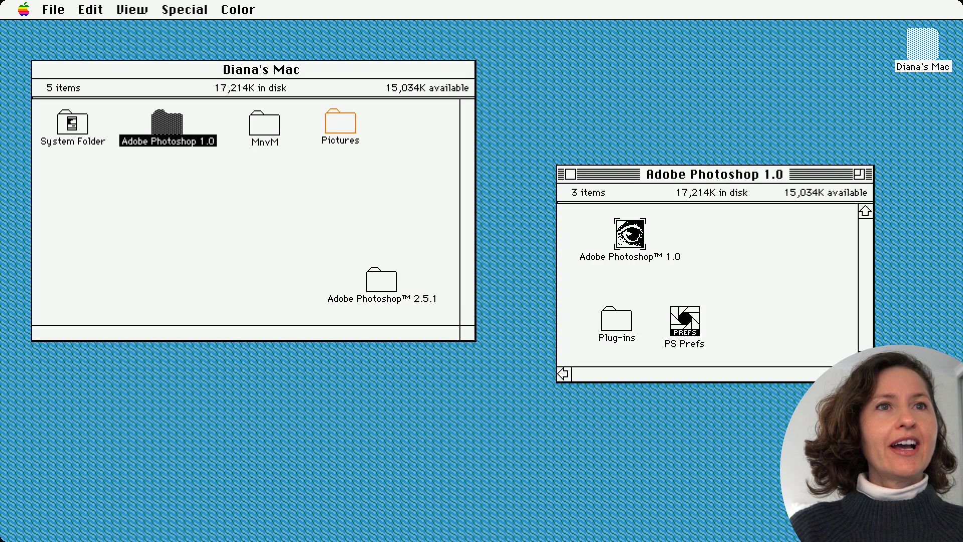
double_click(630, 236)
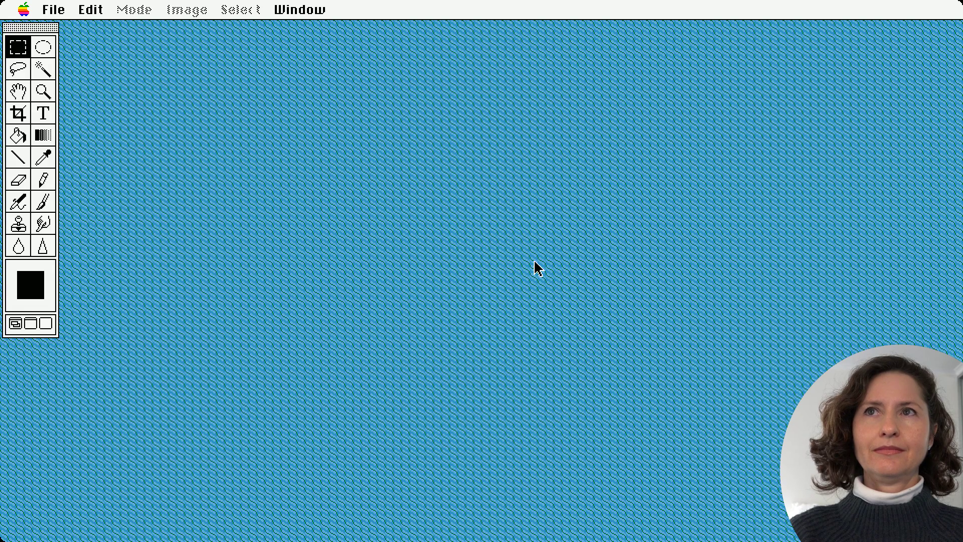
View the foreground Color Picker and the Rectangular Marquee Options, cancelling both dialogs.
click(33, 280)
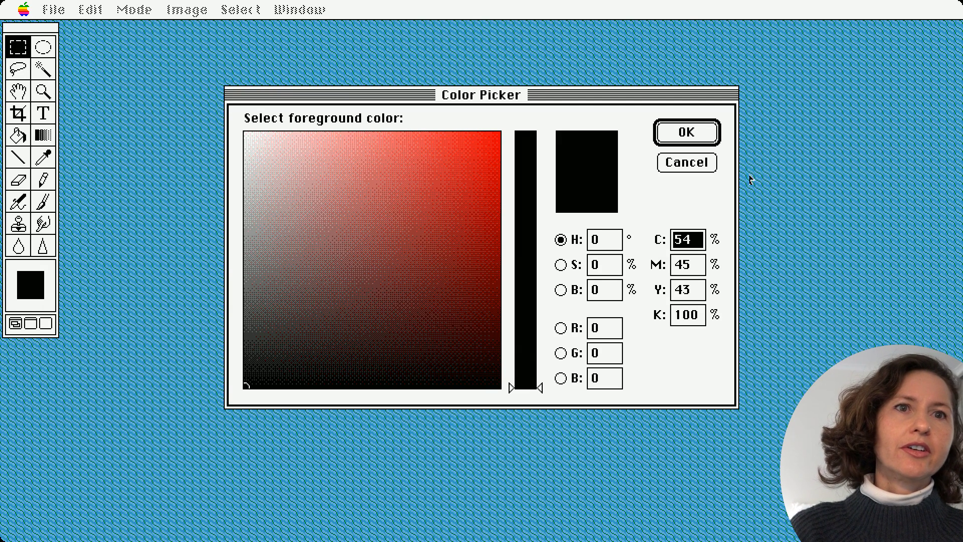
drag(374, 88, 66, 531)
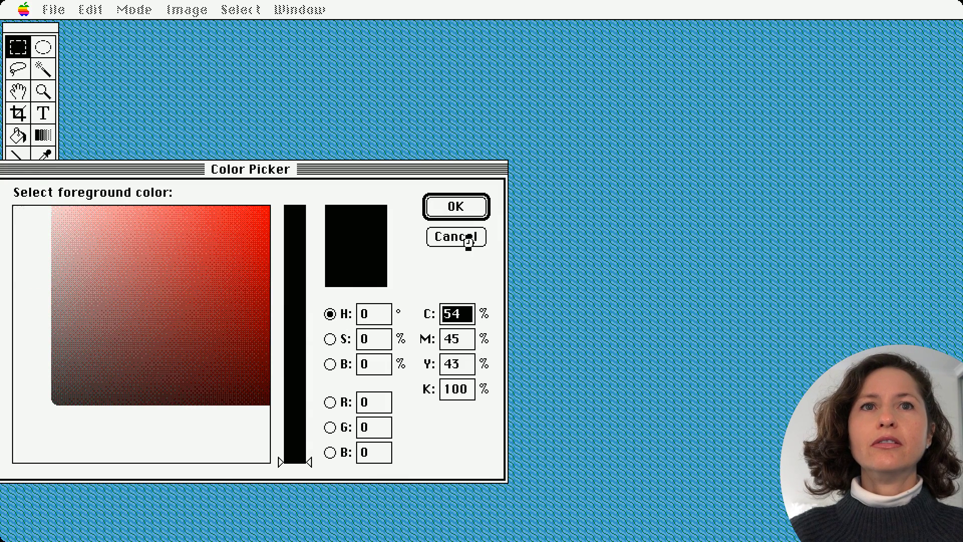
click(466, 240)
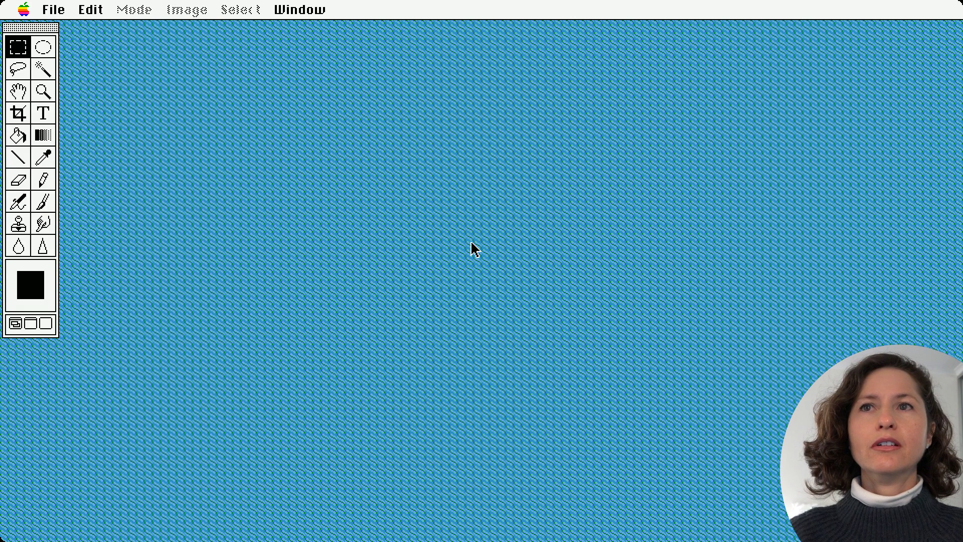
double_click(21, 49)
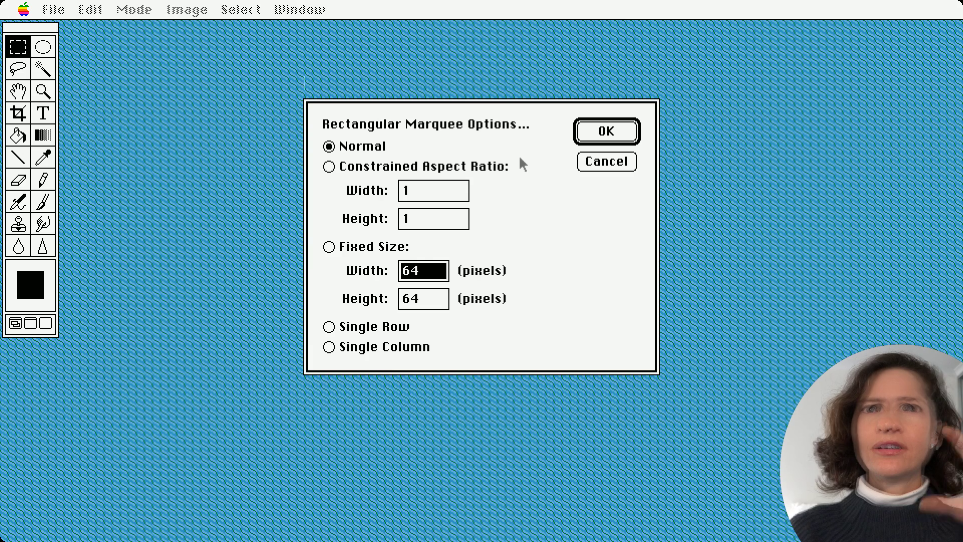
click(608, 162)
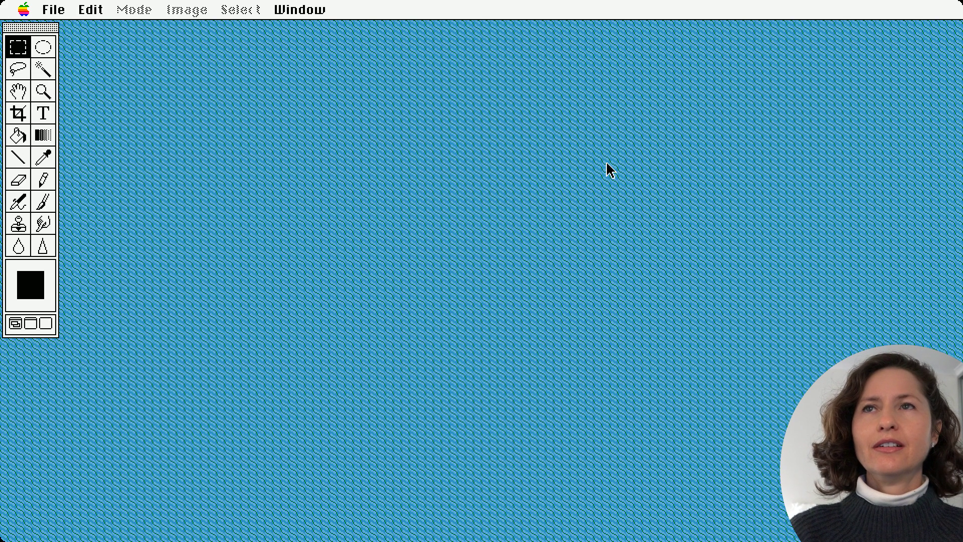
Create a new RGB Color document 800 pixels wide and 450 pixels high at 72 pixels/inch.
click(52, 11)
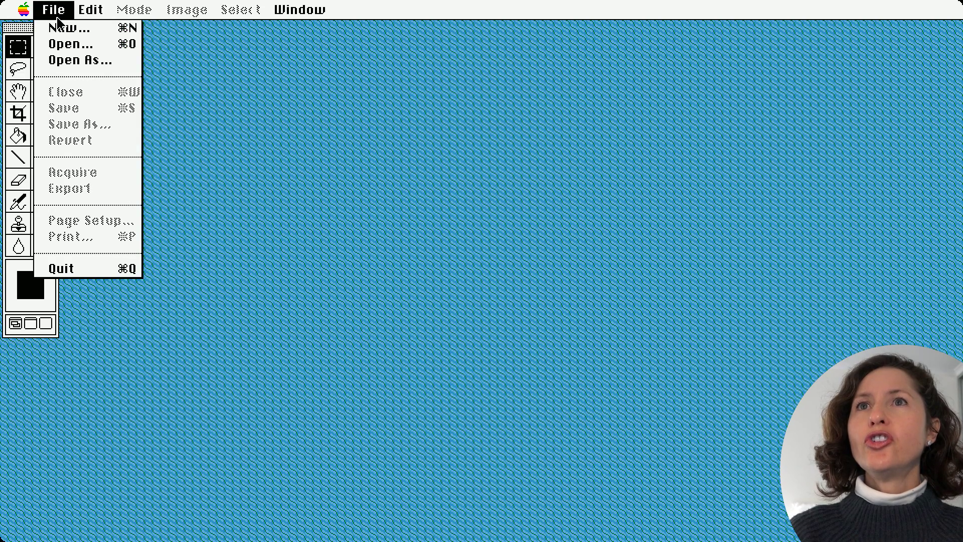
click(65, 29)
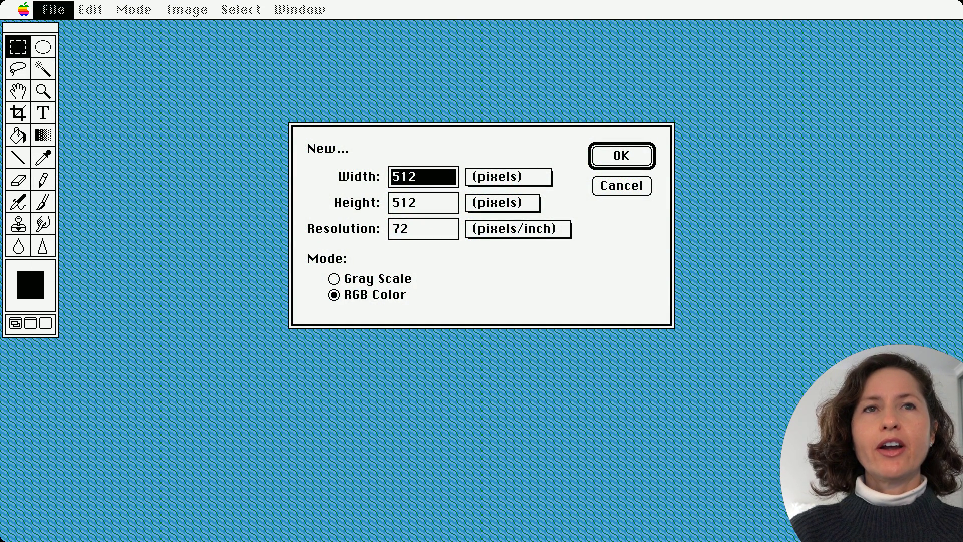
click(424, 179)
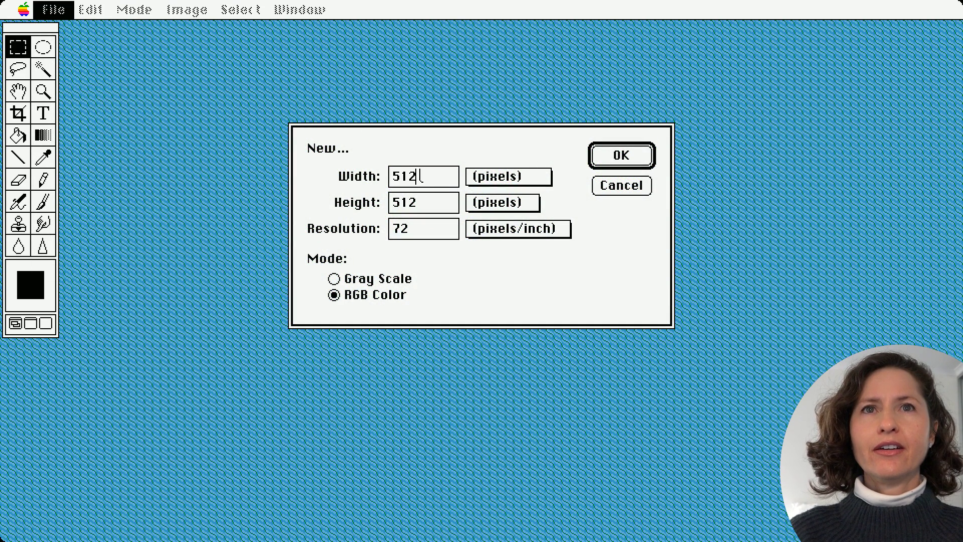
double_click(424, 180)
text(800)
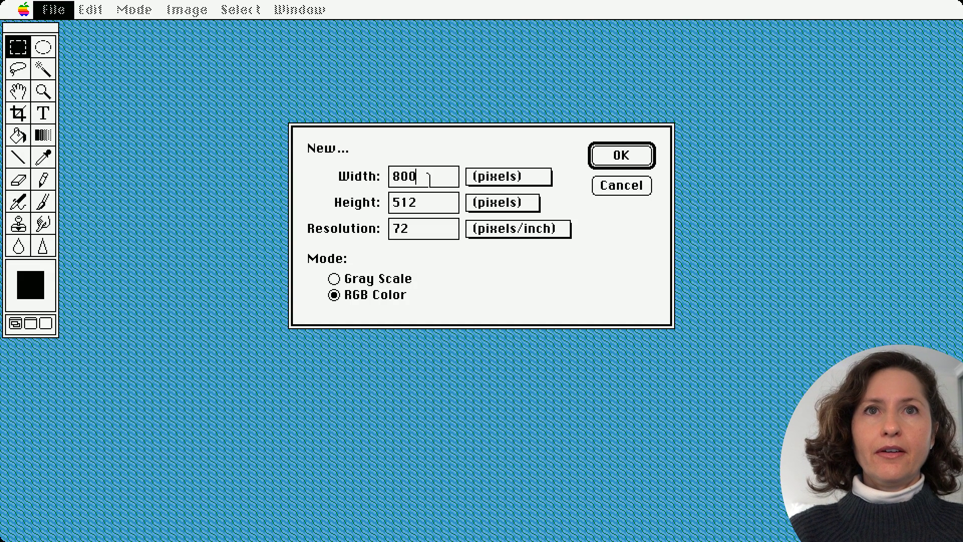
double_click(443, 197)
text(450)
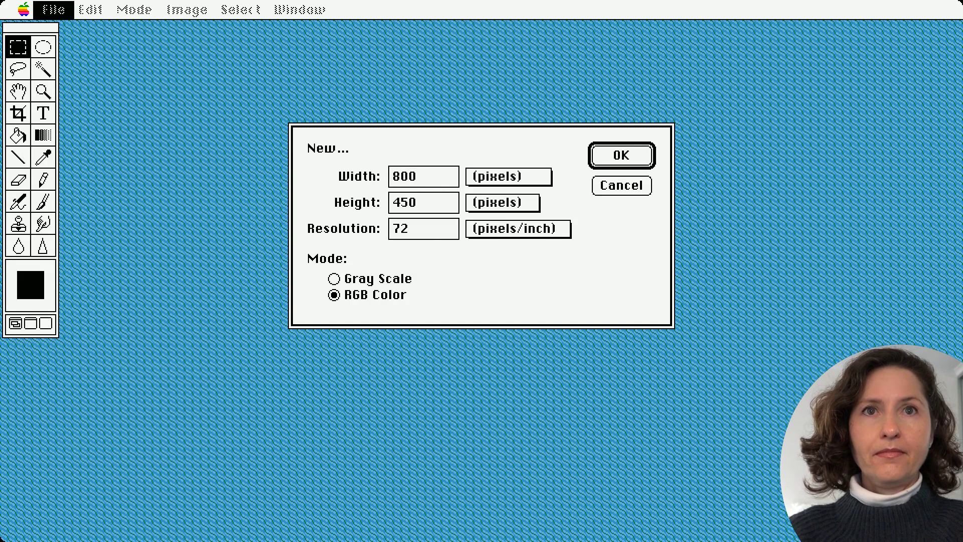
key(Return)
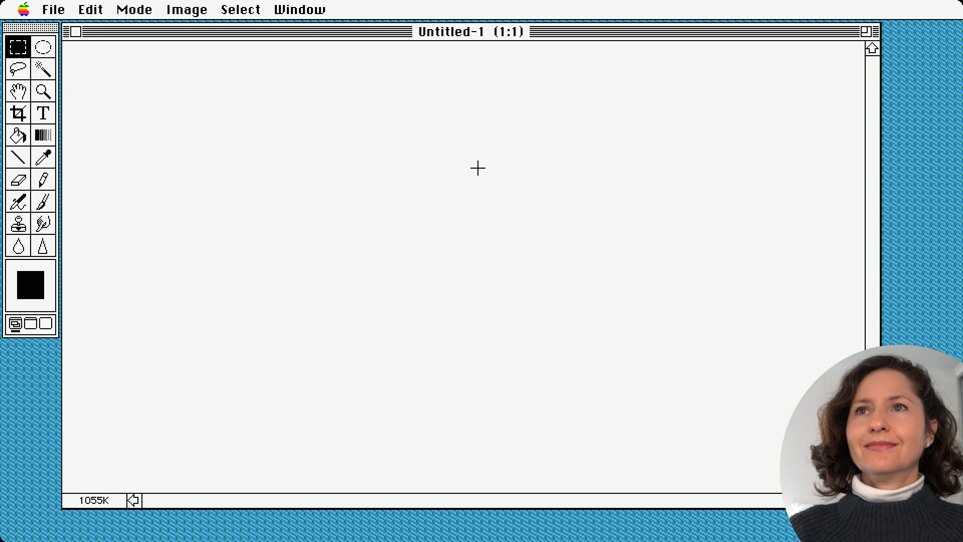
Draw a small rough freehand square in the canvas's upper-left corner with the Pencil tool in black.
click(18, 91)
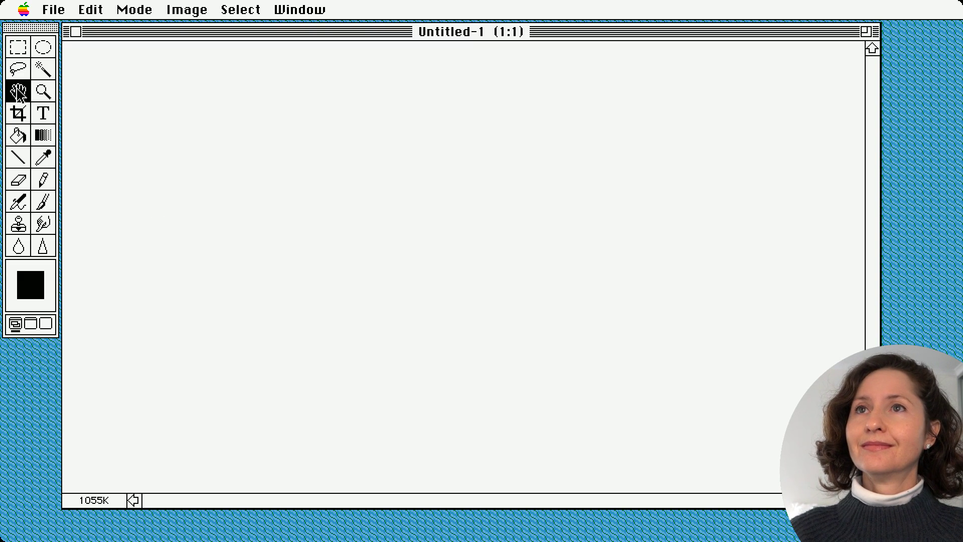
click(43, 182)
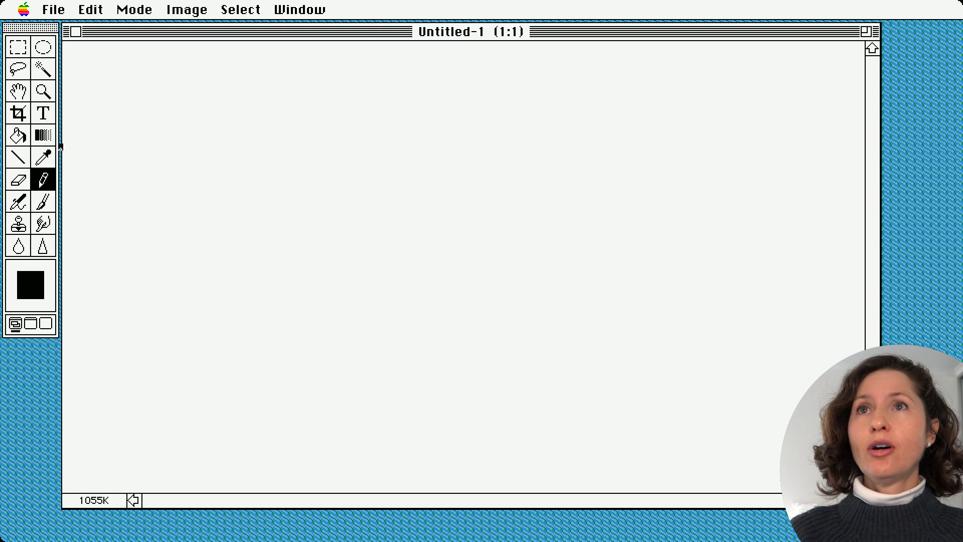
mouse_move(78, 64)
mouse_down()
mouse_move(64, 125)
mouse_move(78, 136)
mouse_move(132, 132)
mouse_move(143, 62)
mouse_move(78, 62)
mouse_up()
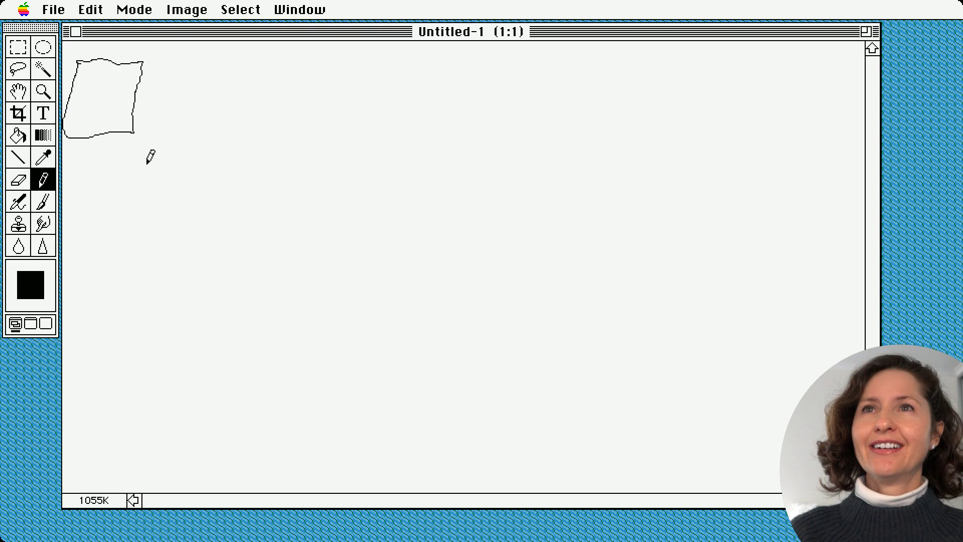
Draw a rough freehand circle beside the square and erase it completely with the Eraser.
mouse_move(224, 59)
mouse_down()
mouse_move(187, 71)
mouse_move(246, 25)
mouse_move(224, 59)
mouse_up()
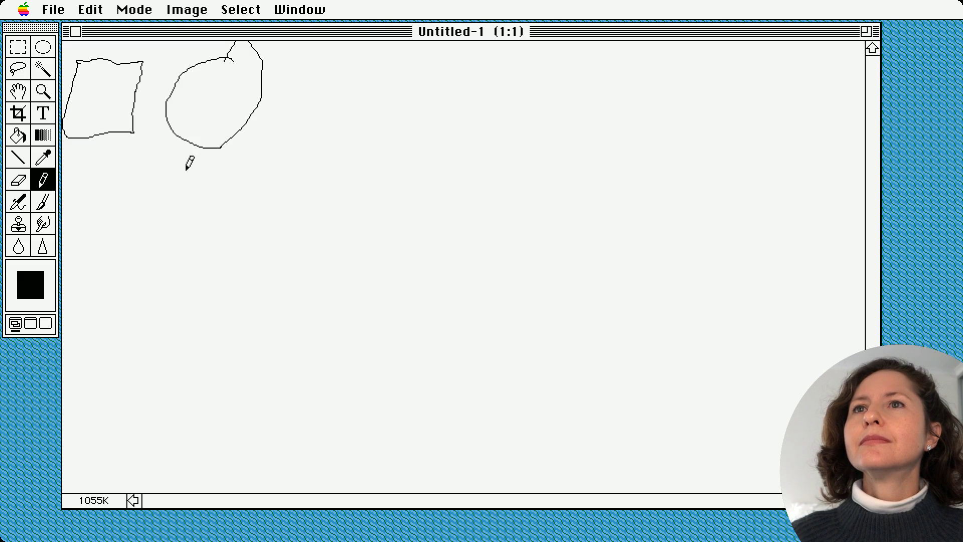
key(e)
mouse_move(178, 134)
mouse_down()
mouse_move(168, 100)
mouse_move(186, 68)
mouse_up()
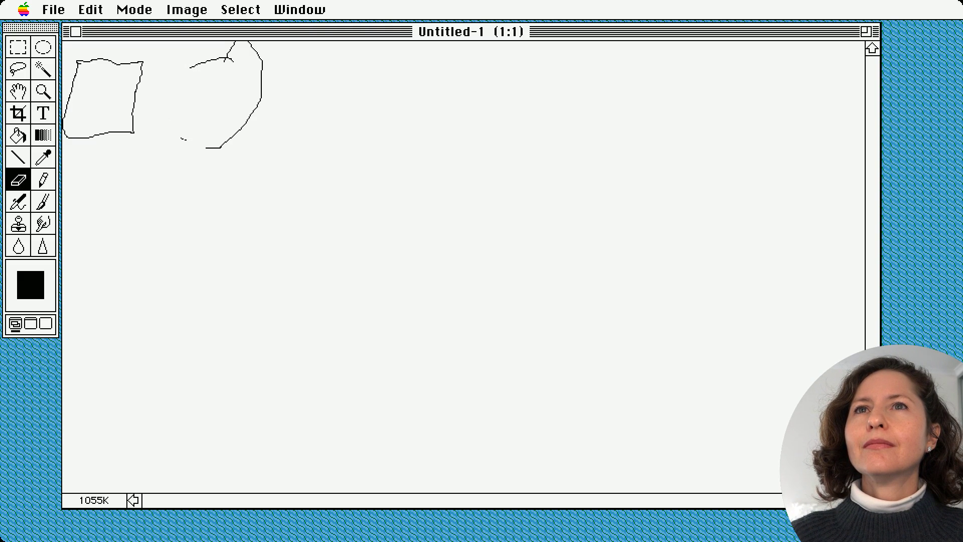
mouse_move(189, 139)
mouse_down()
mouse_move(249, 46)
mouse_move(200, 60)
mouse_up()
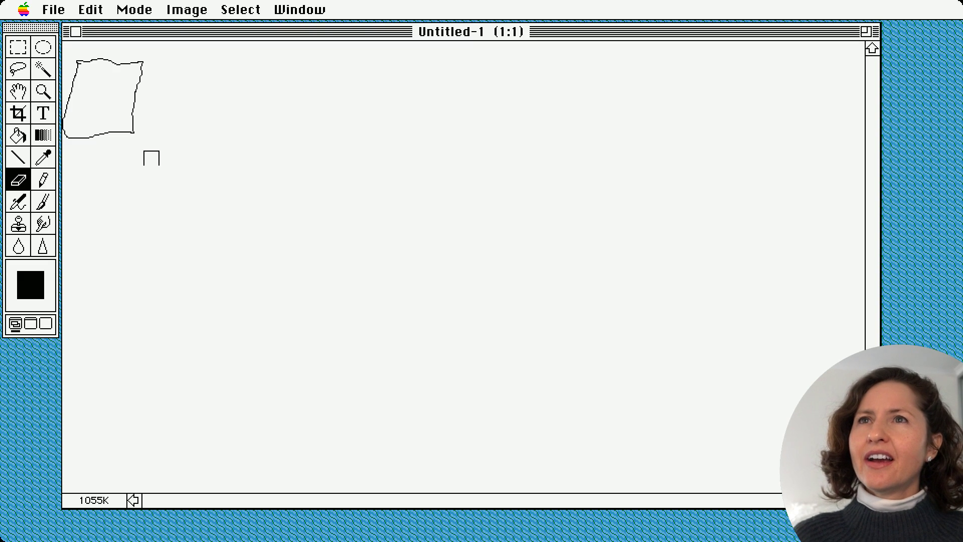
Try to paint inside the square with the Rubber Stamp tool, dismissing each alert.
click(16, 96)
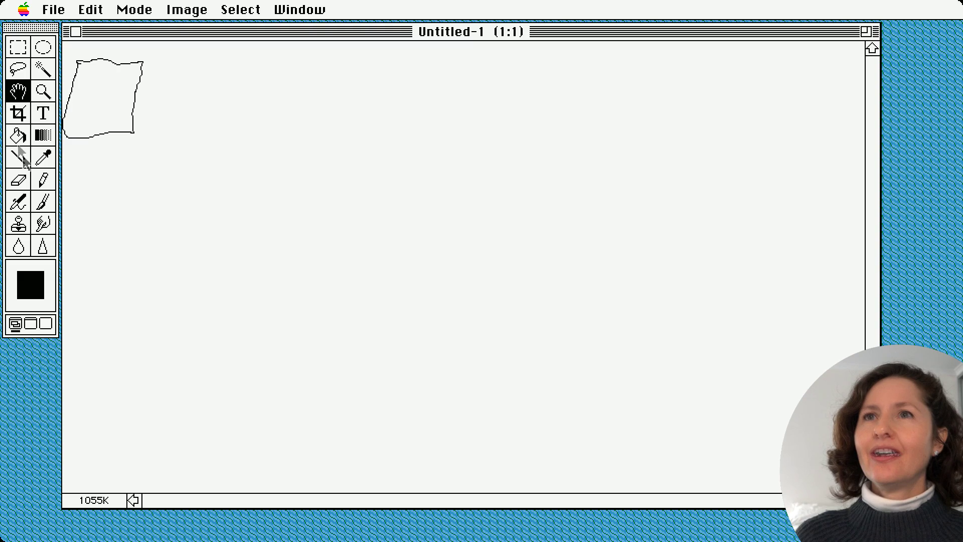
click(43, 225)
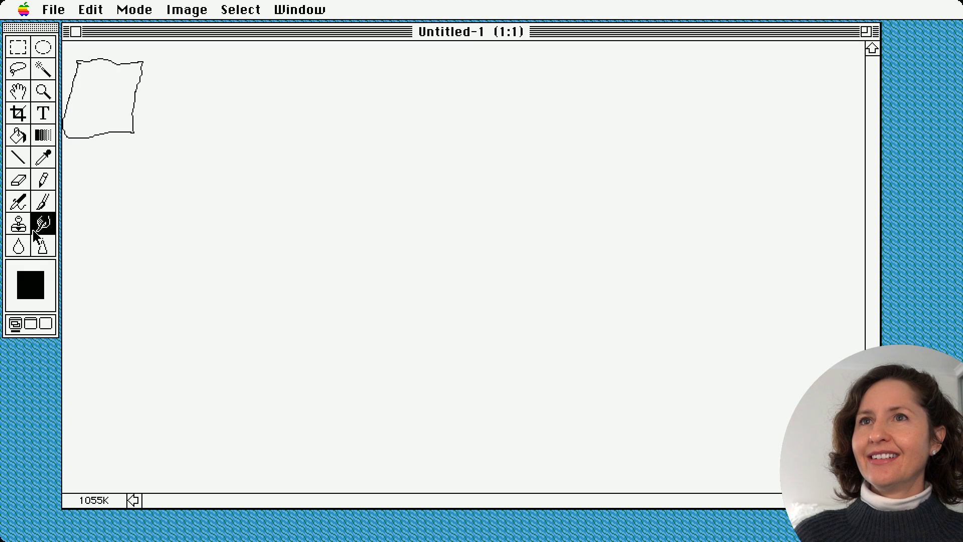
click(30, 228)
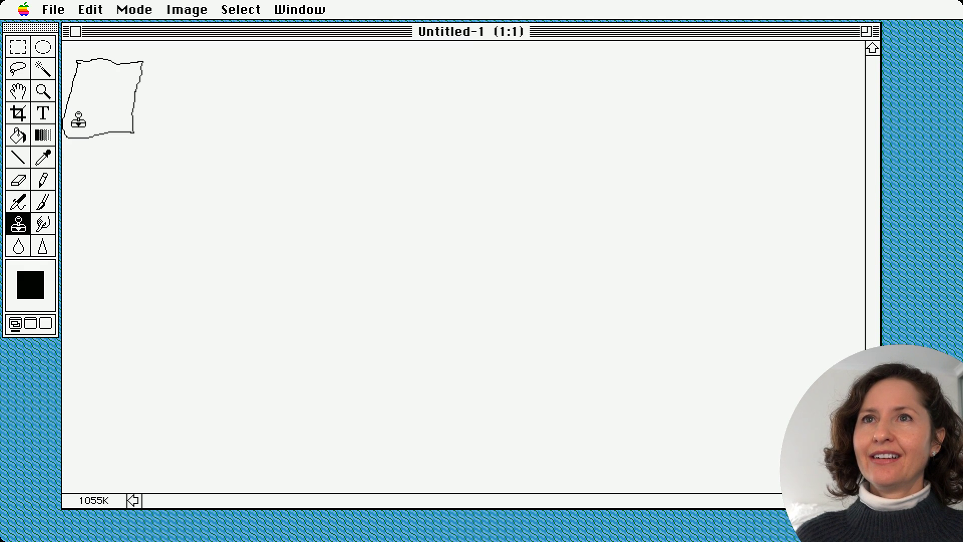
click(75, 83)
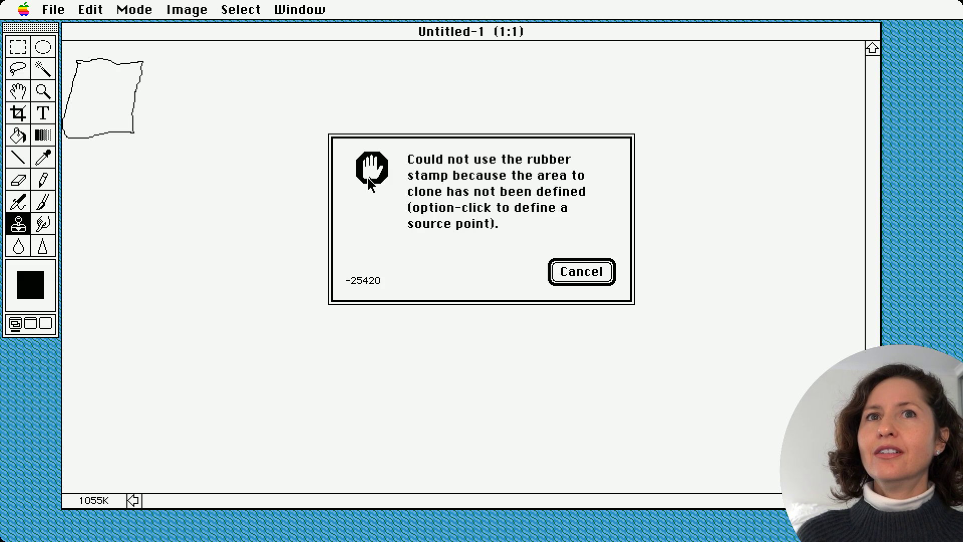
click(589, 276)
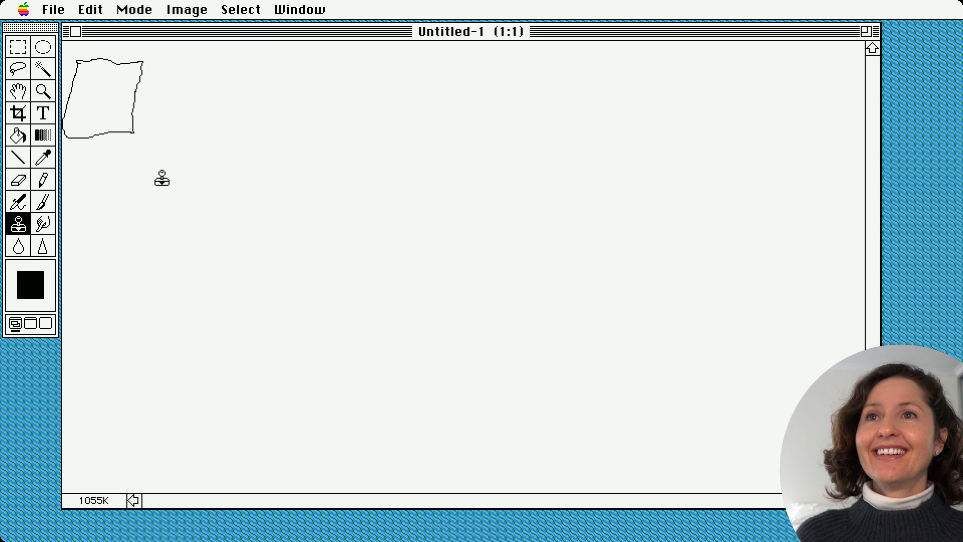
click(102, 73)
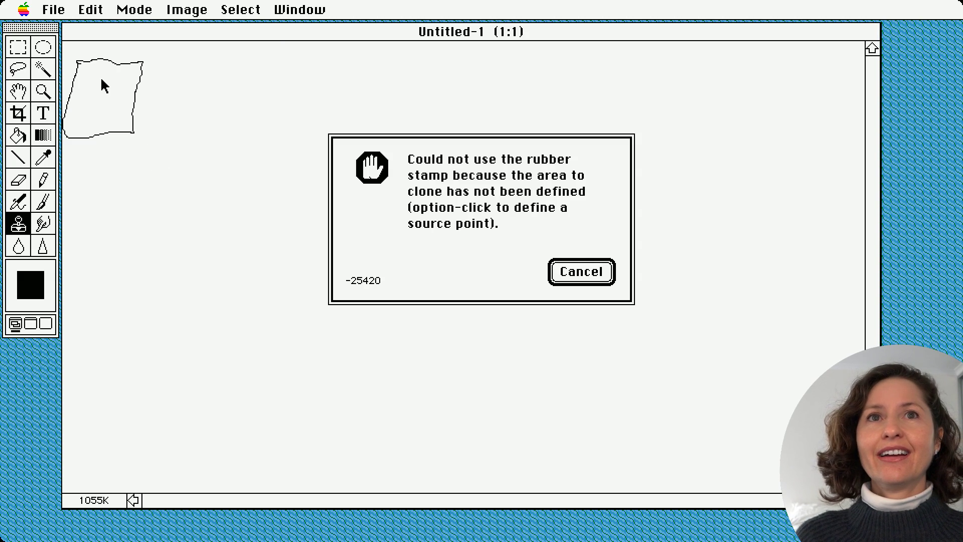
click(596, 273)
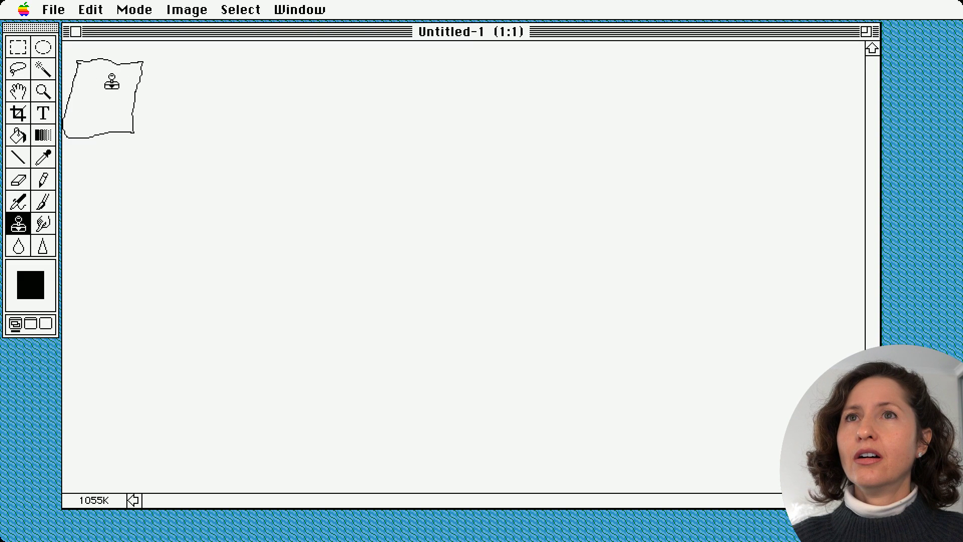
Clone parts of the square's outline onto the blank canvas beside it with the Rubber Stamp tool.
drag(178, 98, 153, 143)
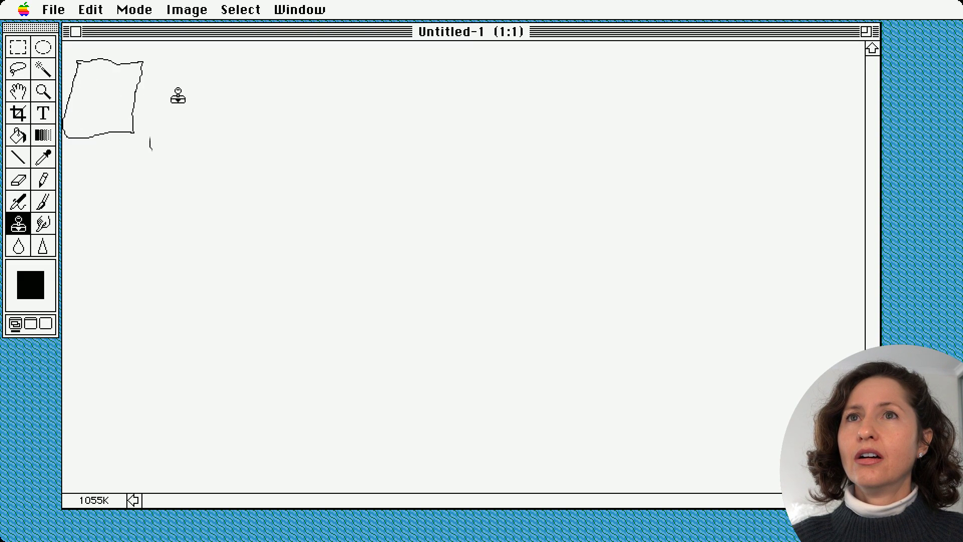
mouse_move(178, 96)
mouse_down()
mouse_move(251, 115)
mouse_move(251, 132)
mouse_move(197, 181)
mouse_move(169, 187)
mouse_move(145, 176)
mouse_move(165, 194)
mouse_move(150, 165)
mouse_move(149, 122)
mouse_move(138, 147)
mouse_move(129, 92)
mouse_move(118, 146)
mouse_move(110, 119)
mouse_up()
drag(228, 95, 190, 78)
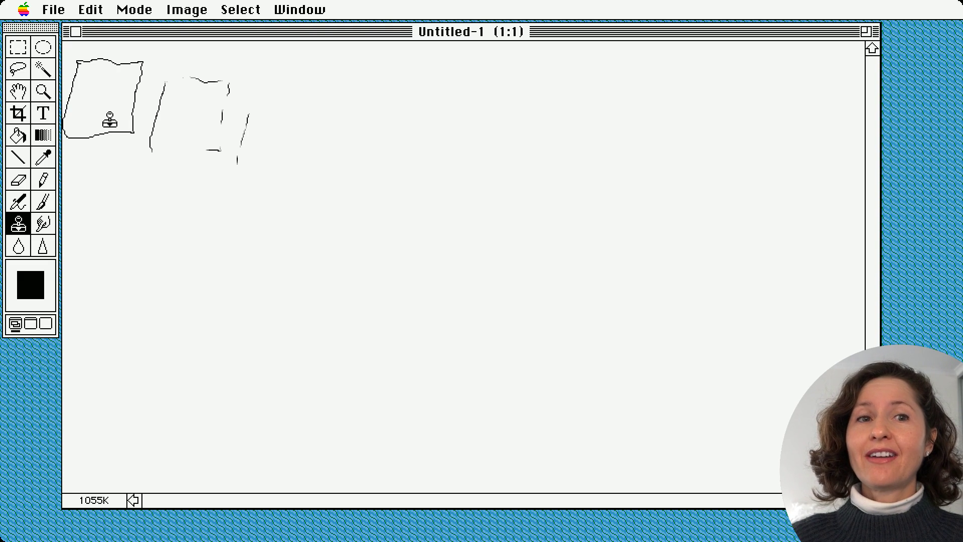
drag(110, 121, 135, 90)
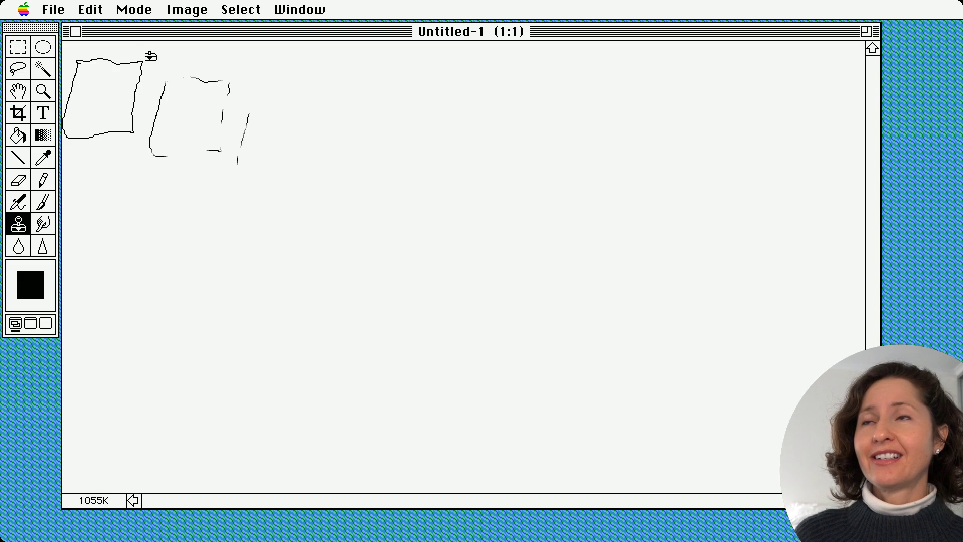
Undo the last Rubber Stamp stroke and erase the remaining cloned fragments beside the square.
click(94, 11)
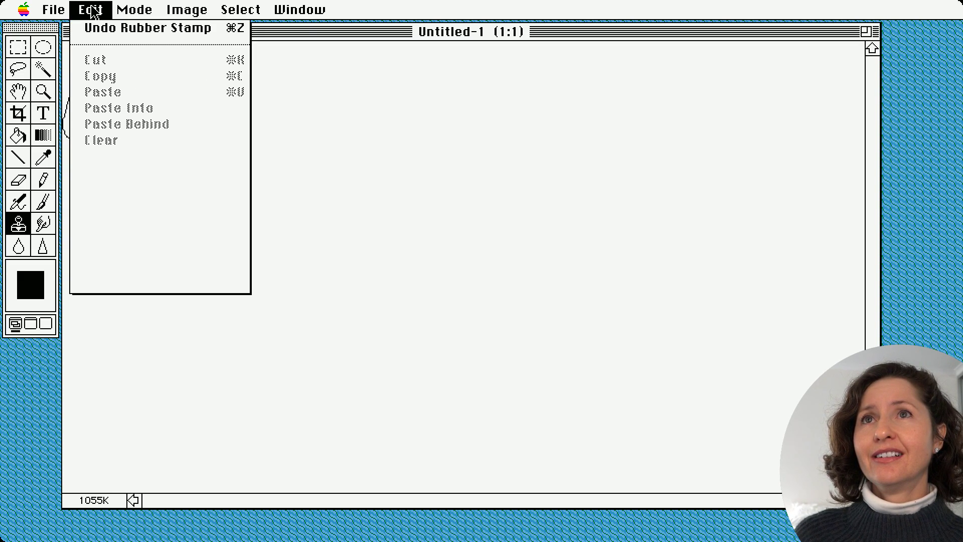
drag(93, 12, 122, 28)
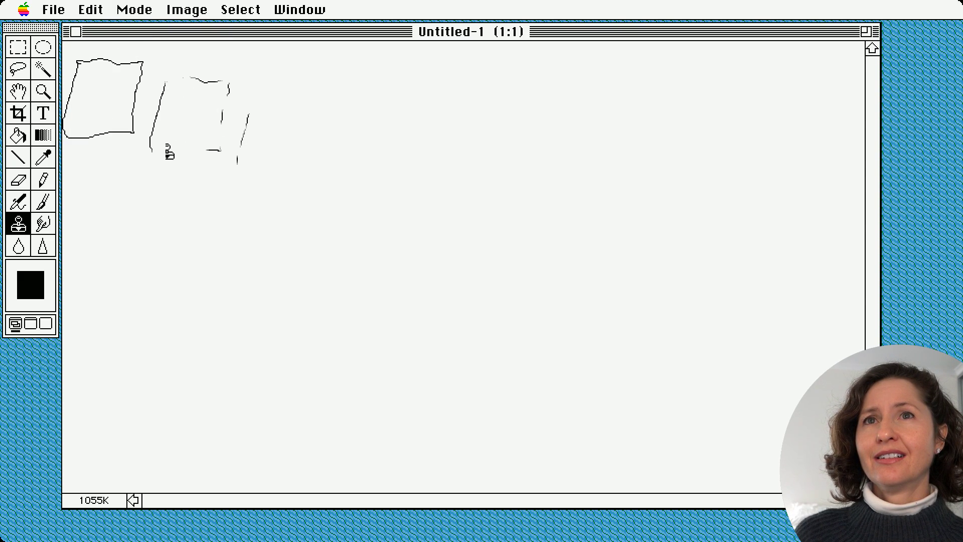
click(91, 12)
drag(93, 15, 125, 28)
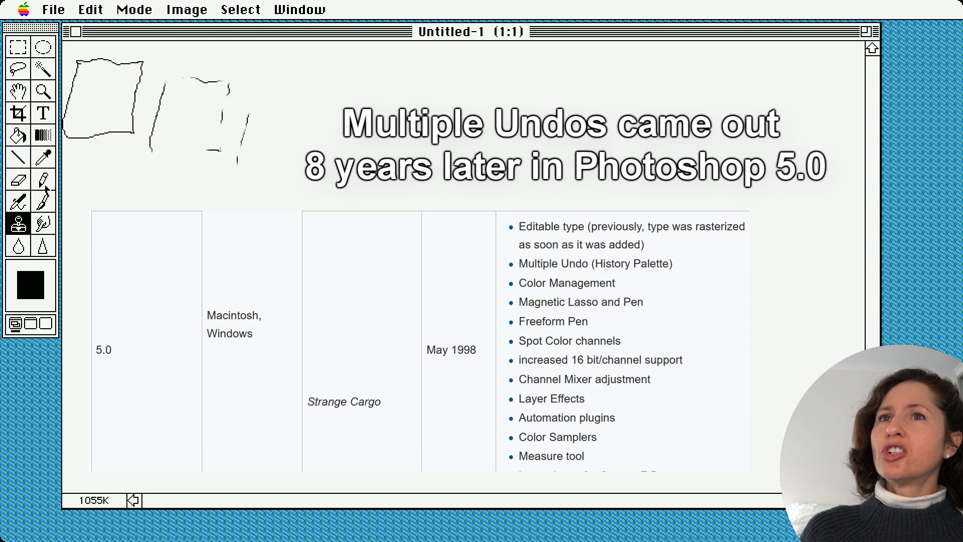
click(15, 182)
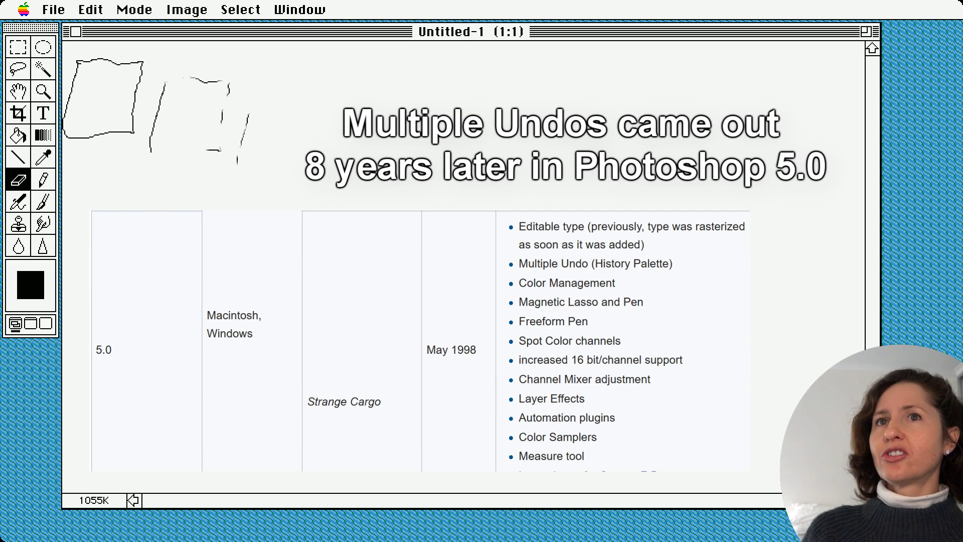
mouse_move(155, 131)
mouse_down()
mouse_move(173, 79)
mouse_move(217, 82)
mouse_move(219, 172)
mouse_move(207, 164)
mouse_move(241, 163)
mouse_move(226, 140)
mouse_move(233, 159)
mouse_move(241, 152)
mouse_move(227, 144)
mouse_move(197, 156)
mouse_move(261, 119)
mouse_move(250, 118)
mouse_move(241, 139)
mouse_move(250, 117)
mouse_up()
drag(53, 10, 353, 6)
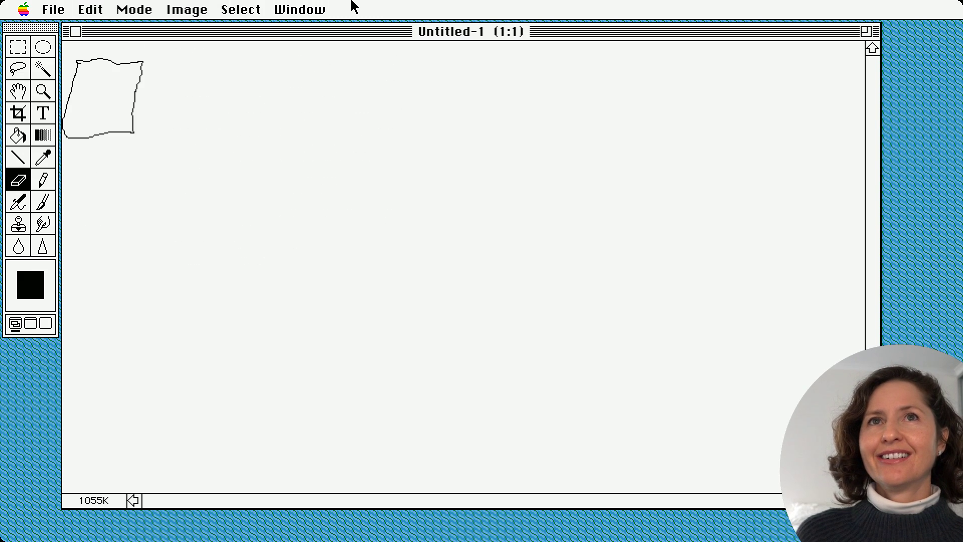
mouse_move(90, 10)
mouse_down()
mouse_move(117, 32)
mouse_move(269, 6)
mouse_move(355, 7)
mouse_up()
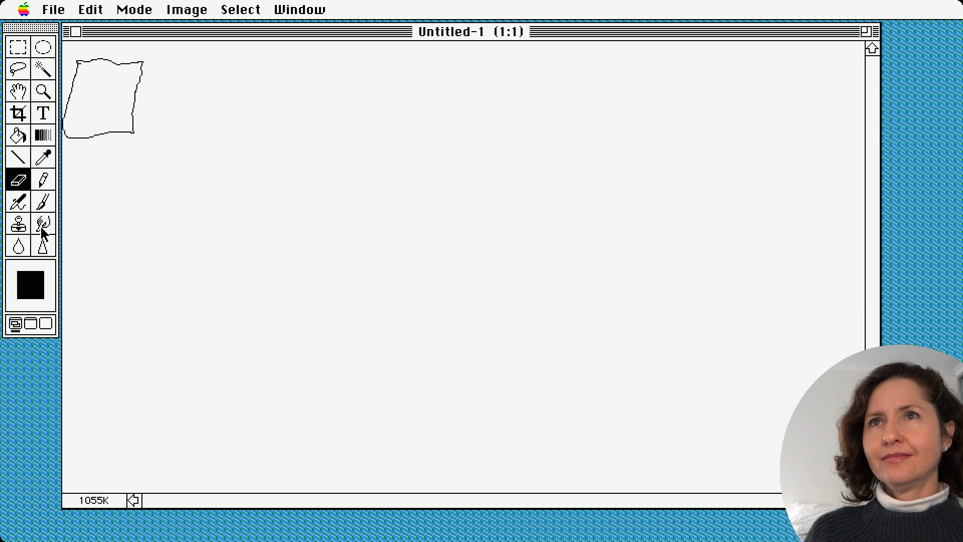
Clone the whole freehand square with the Rubber Stamp tool so the copy overlaps the original's lower-right part.
click(20, 230)
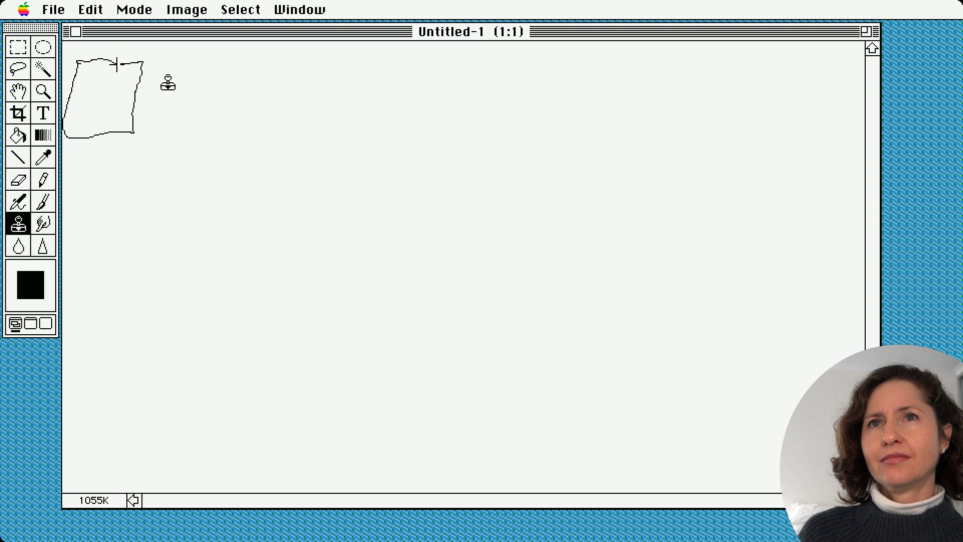
mouse_move(168, 84)
mouse_down()
mouse_move(123, 83)
mouse_move(118, 99)
mouse_move(149, 163)
mouse_move(141, 163)
mouse_move(162, 158)
mouse_move(200, 111)
mouse_move(188, 88)
mouse_move(158, 90)
mouse_move(208, 92)
mouse_move(172, 90)
mouse_move(200, 94)
mouse_move(176, 139)
mouse_move(192, 116)
mouse_move(189, 76)
mouse_move(169, 89)
mouse_move(184, 92)
mouse_move(188, 138)
mouse_up()
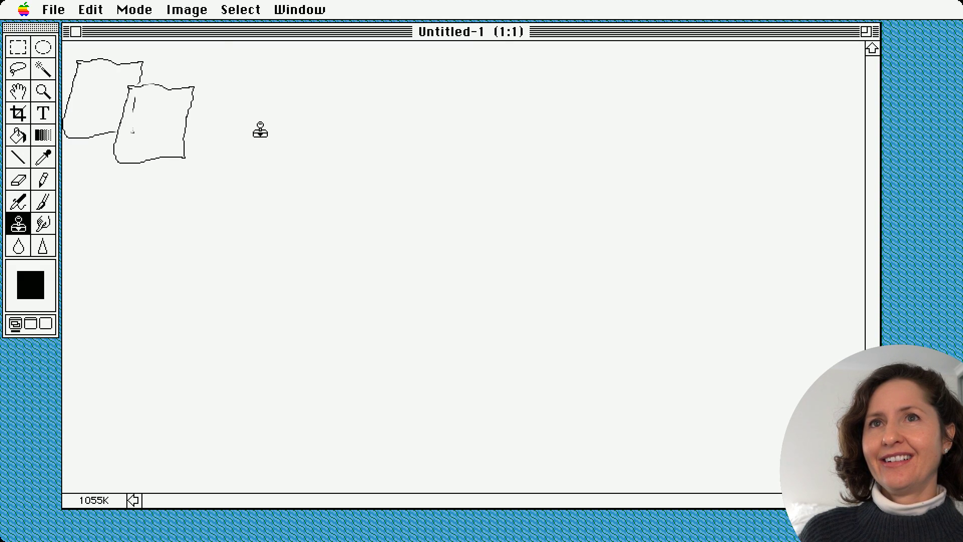
Set the emulator's speed to 32x and test it with a Rubber Stamp stroke, undoing the stroke.
key(ctrl)
key(ctrl+s)
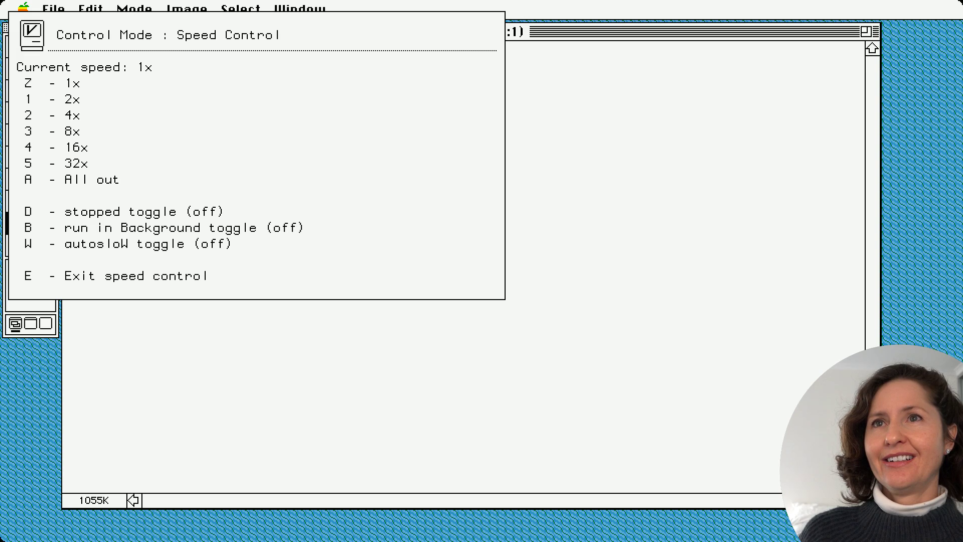
key(ctrl+5)
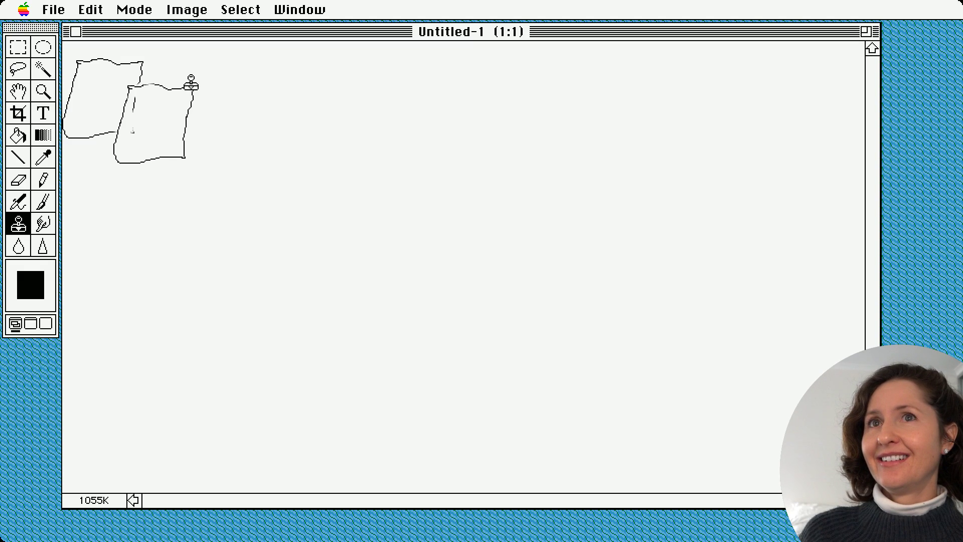
mouse_move(193, 83)
mouse_down()
mouse_move(215, 88)
mouse_move(181, 92)
mouse_move(166, 117)
mouse_move(186, 91)
mouse_move(205, 157)
mouse_move(220, 156)
mouse_move(229, 76)
mouse_up()
key(super+z)
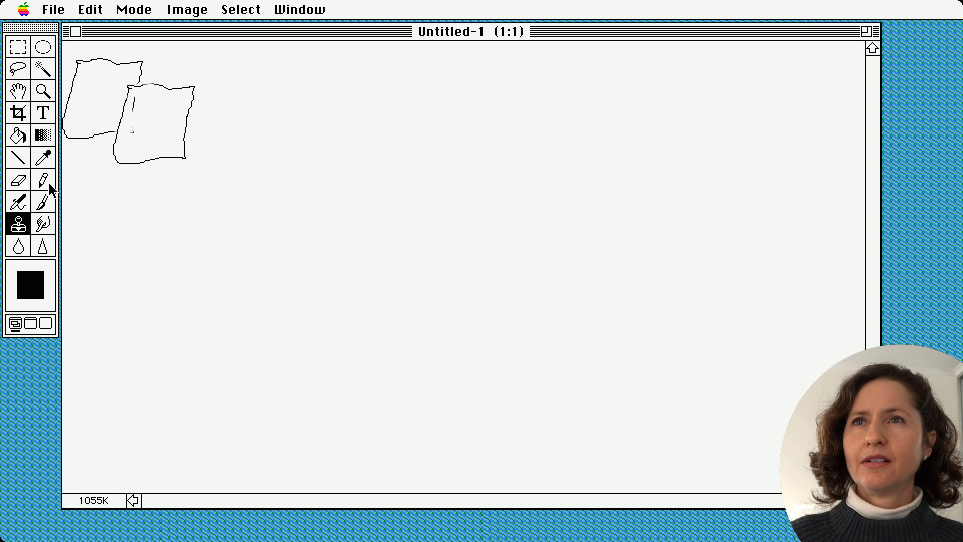
Draw a square from four straight black lines with the Line tool, to the right of the freehand squares.
click(21, 159)
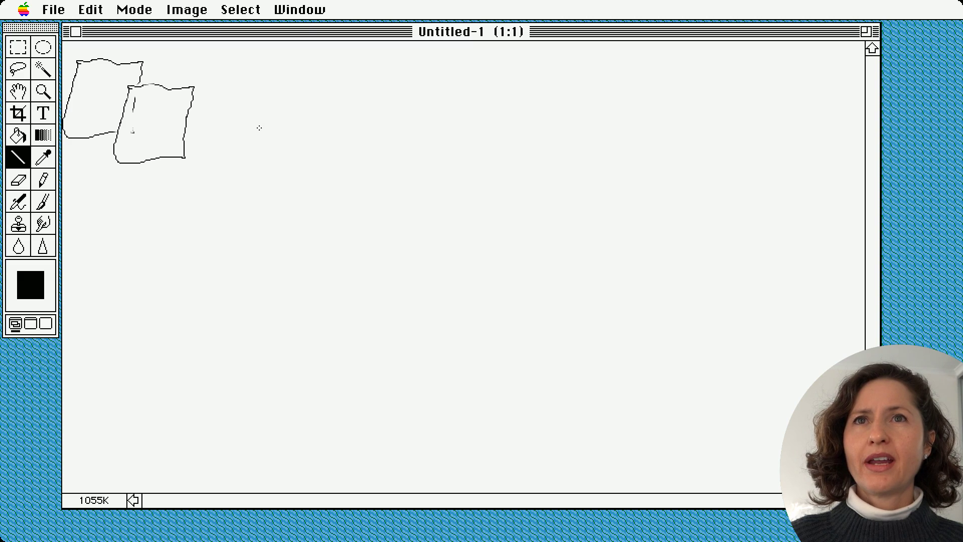
drag(259, 128, 260, 207)
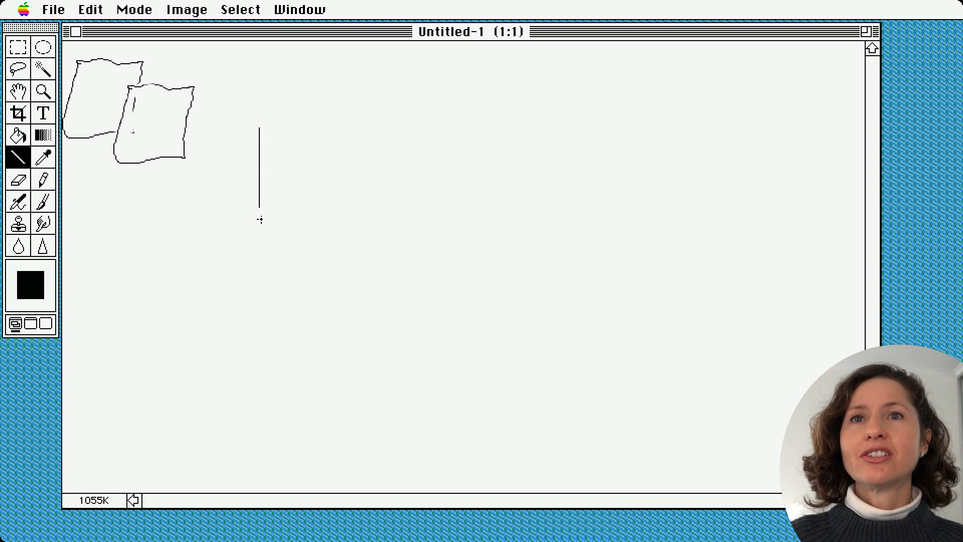
drag(260, 207, 339, 206)
drag(339, 205, 333, 128)
drag(258, 125, 336, 127)
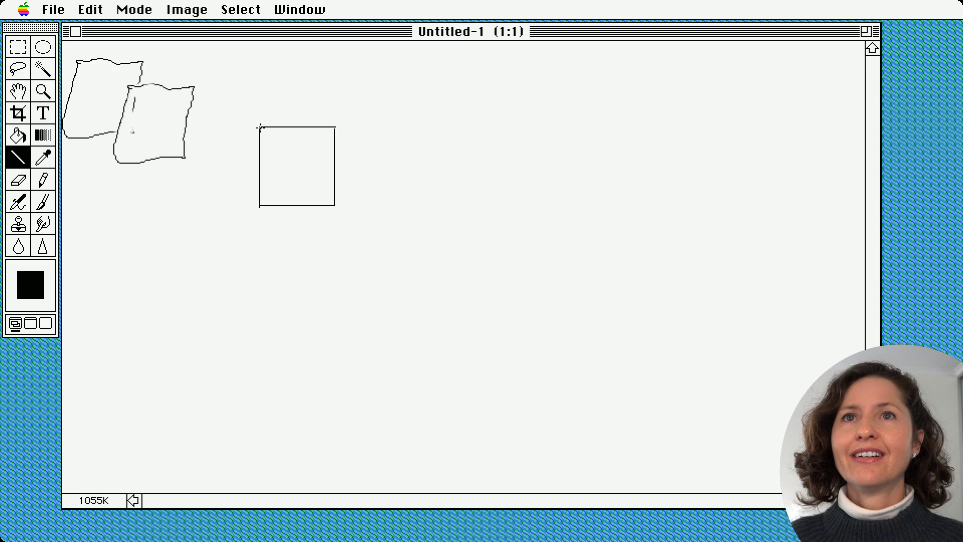
Extend the straight-line square into a 3D cube by adding lines for its top and right faces.
drag(259, 127, 313, 76)
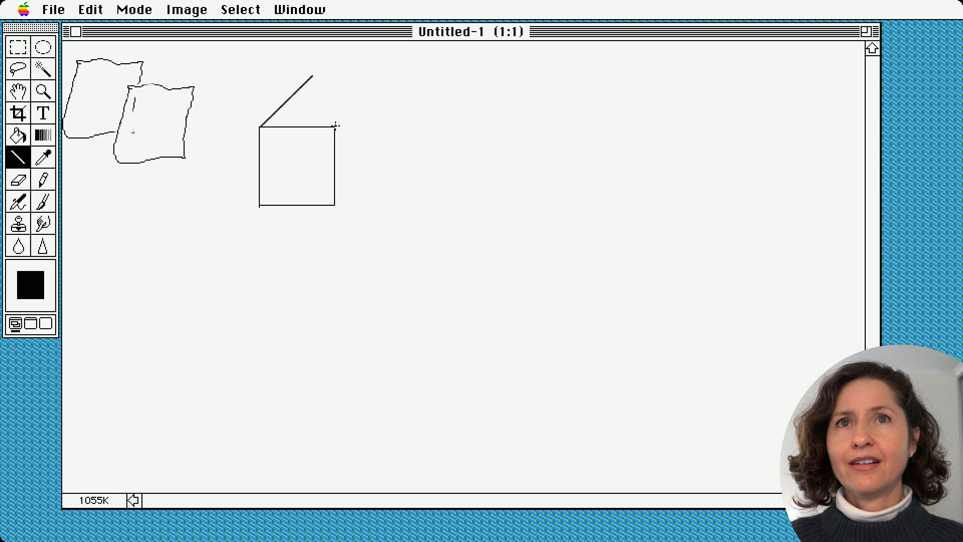
drag(312, 76, 385, 78)
drag(386, 78, 335, 127)
drag(335, 205, 386, 155)
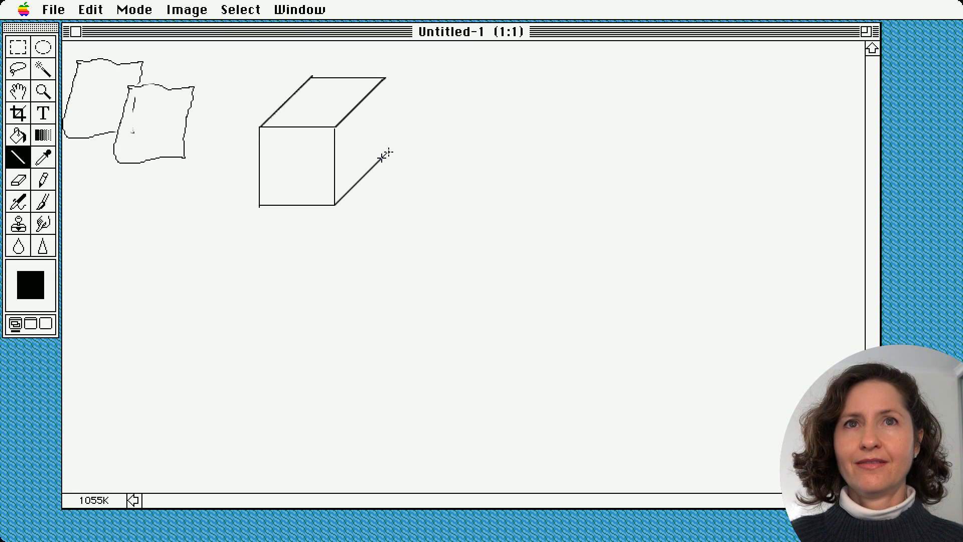
drag(386, 77, 385, 155)
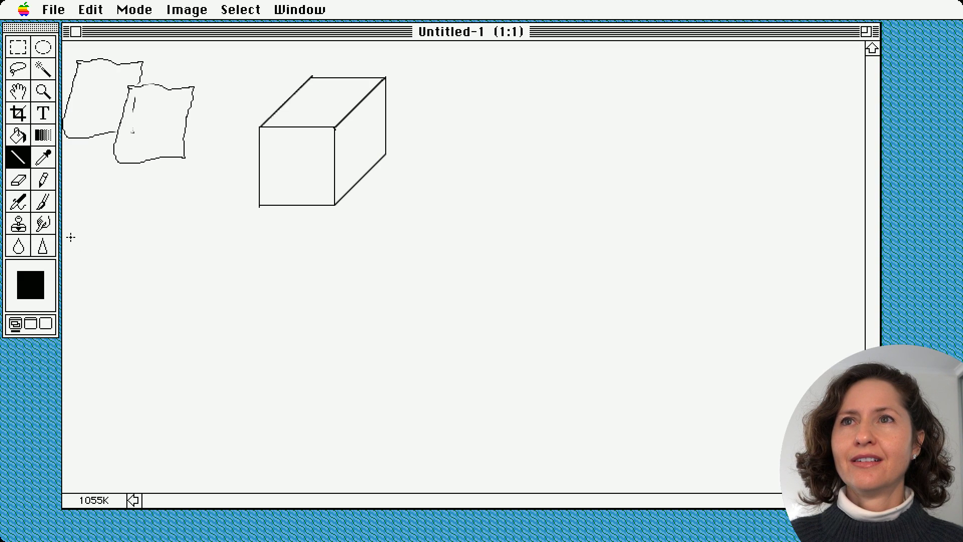
Set the foreground color to a vivid purple (H 272, S 100, B 100) and fill the cube's front face with the Paint Bucket.
click(42, 161)
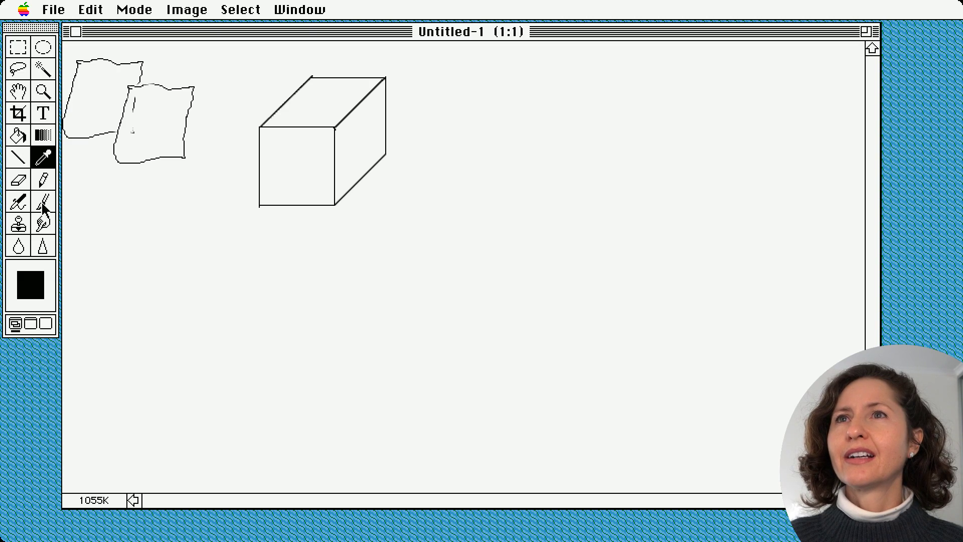
click(21, 135)
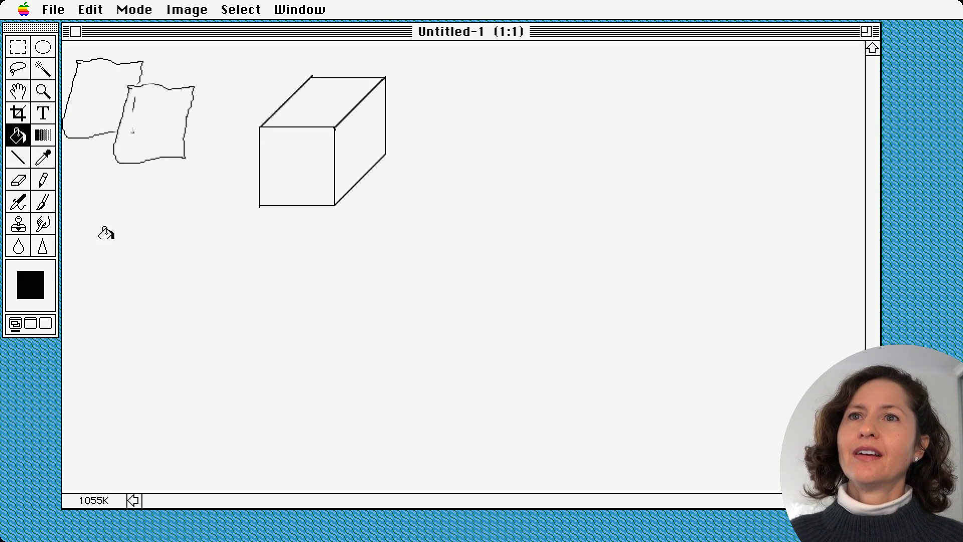
click(39, 293)
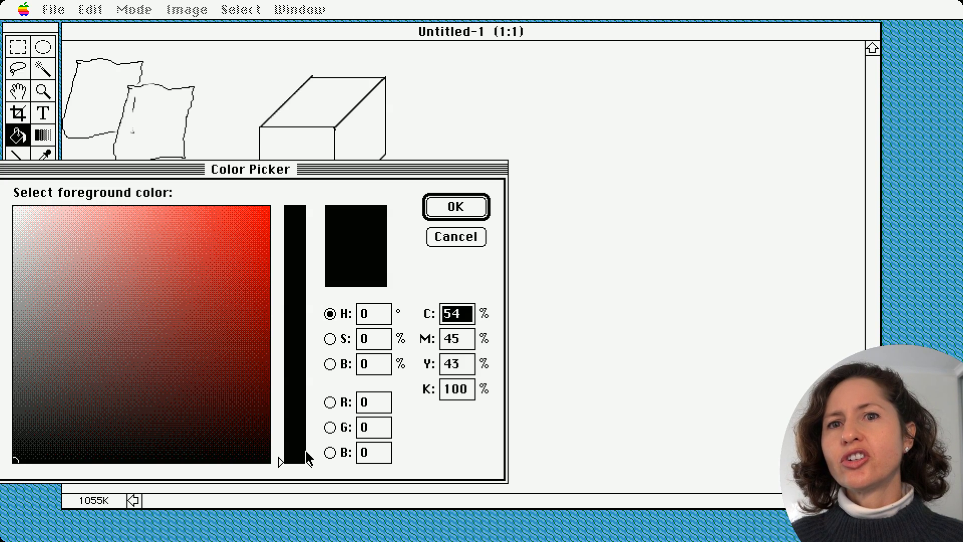
drag(309, 460, 303, 271)
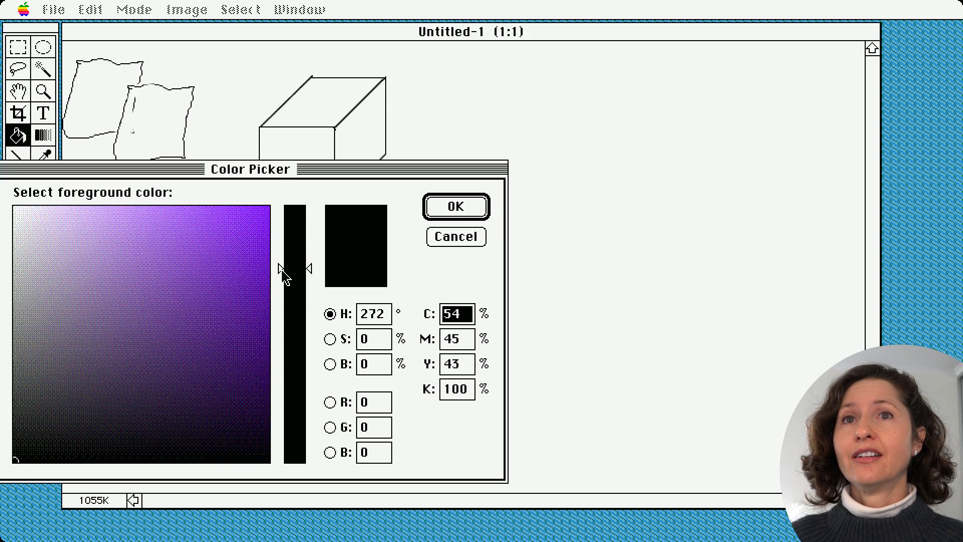
click(211, 282)
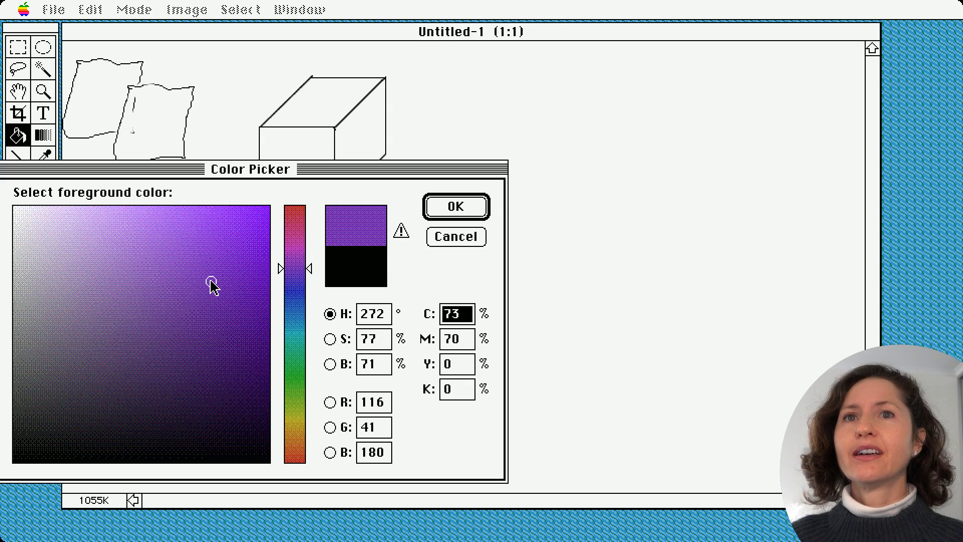
click(227, 245)
key(Return)
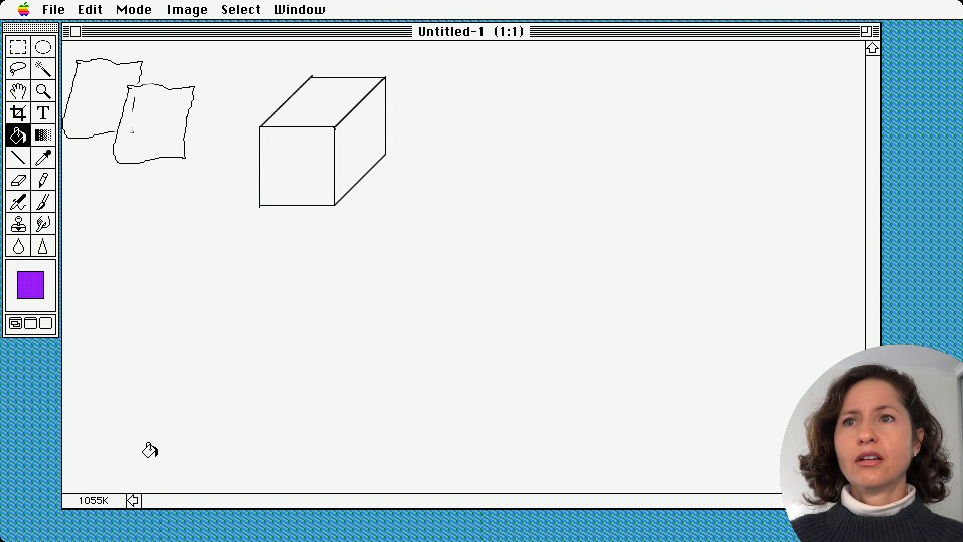
click(308, 162)
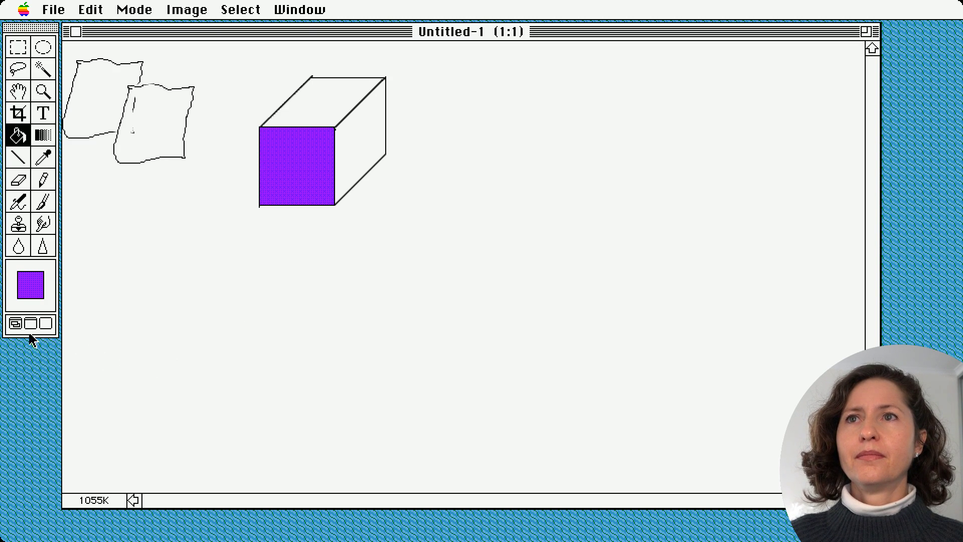
Fill the cube's top face with magenta and its right face with bright green, changing the foreground color for each.
click(36, 296)
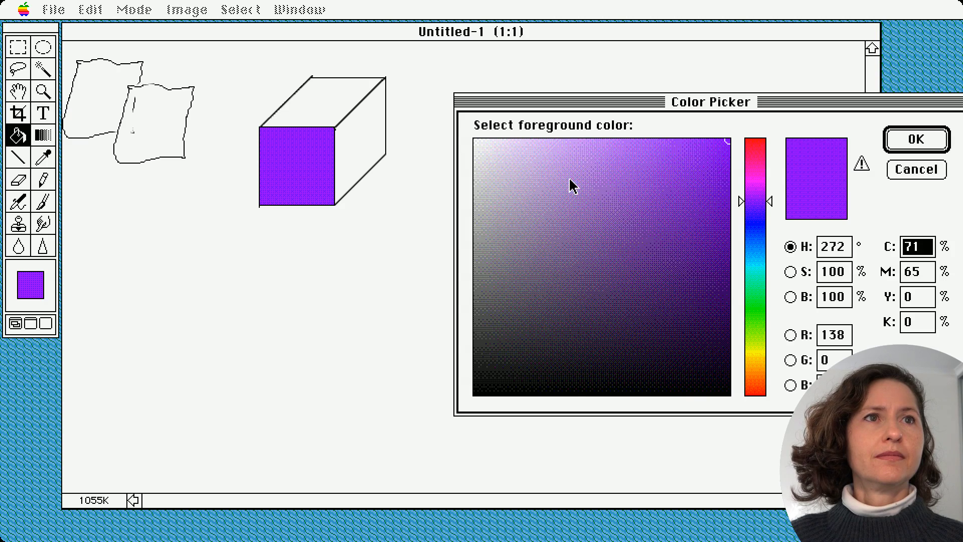
click(754, 176)
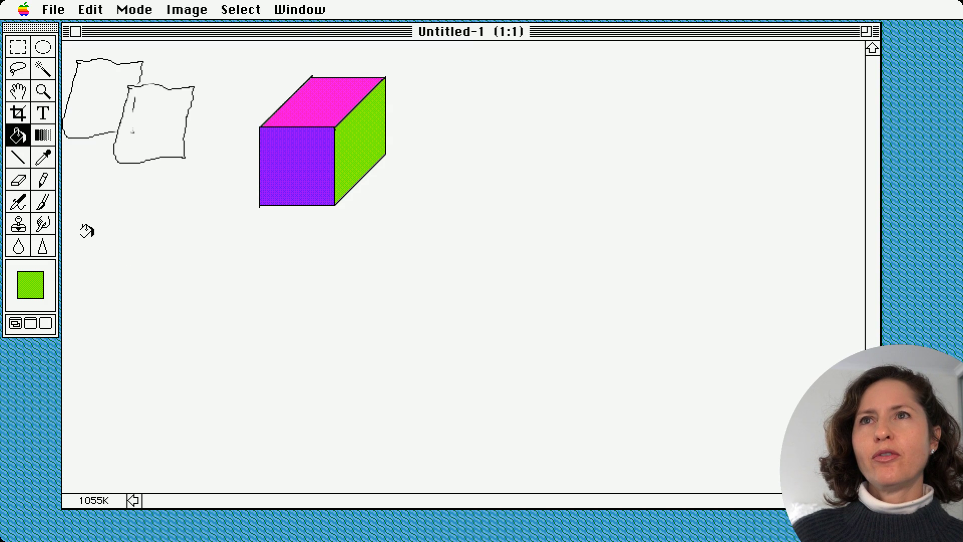
Try a diagonal green-to-white gradient starting near the cube with the Gradient tool and undo it.
click(42, 139)
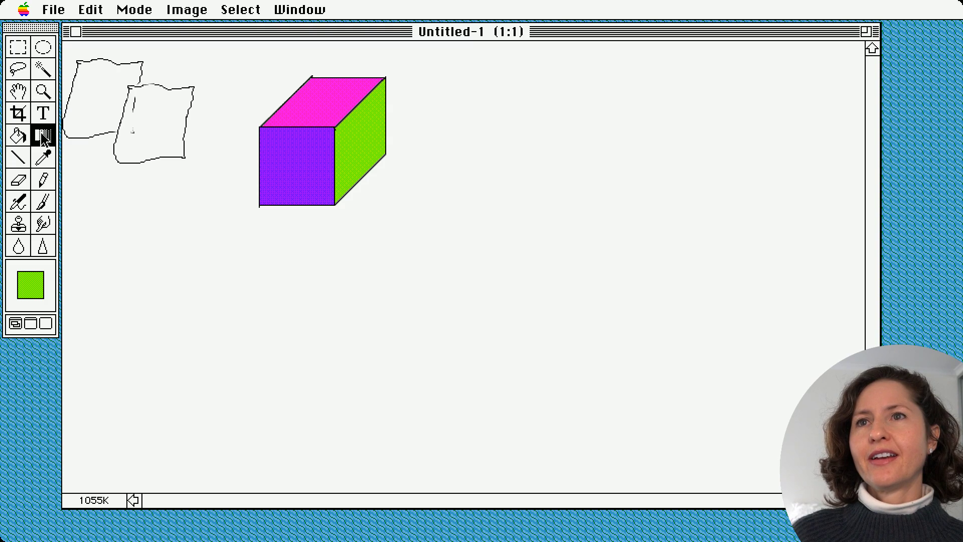
drag(241, 122, 345, 208)
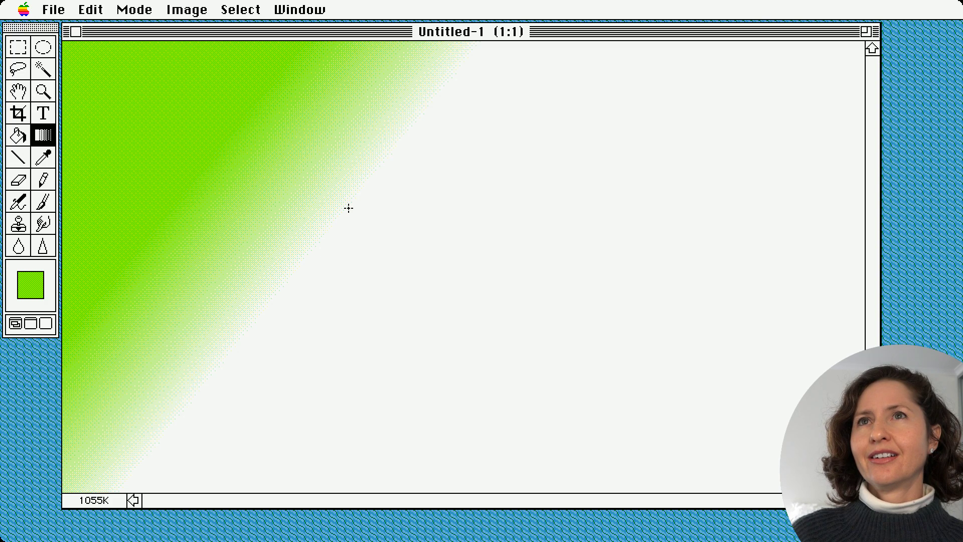
mouse_move(93, 15)
mouse_down()
mouse_move(110, 43)
mouse_move(107, 27)
mouse_up()
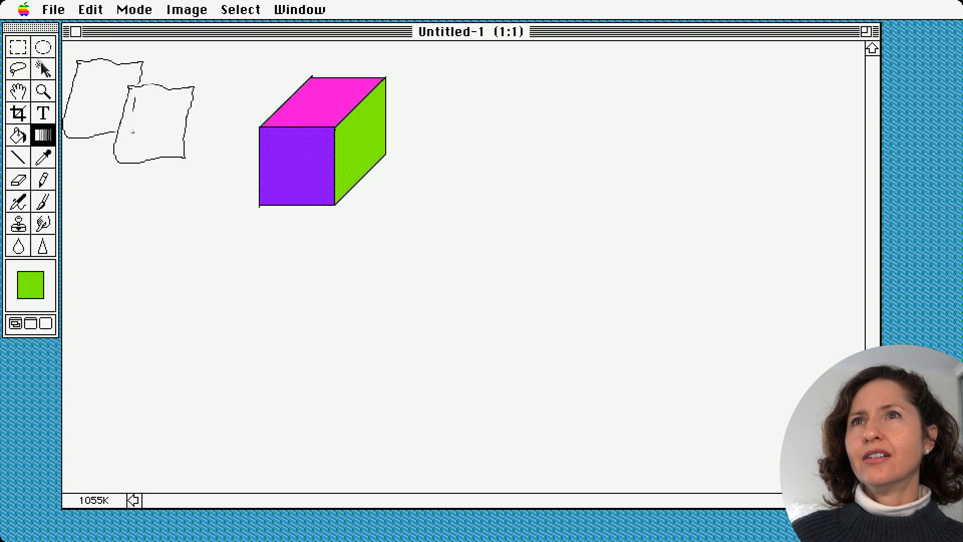
View the image full screen on a black background and return to the standard window view.
click(44, 326)
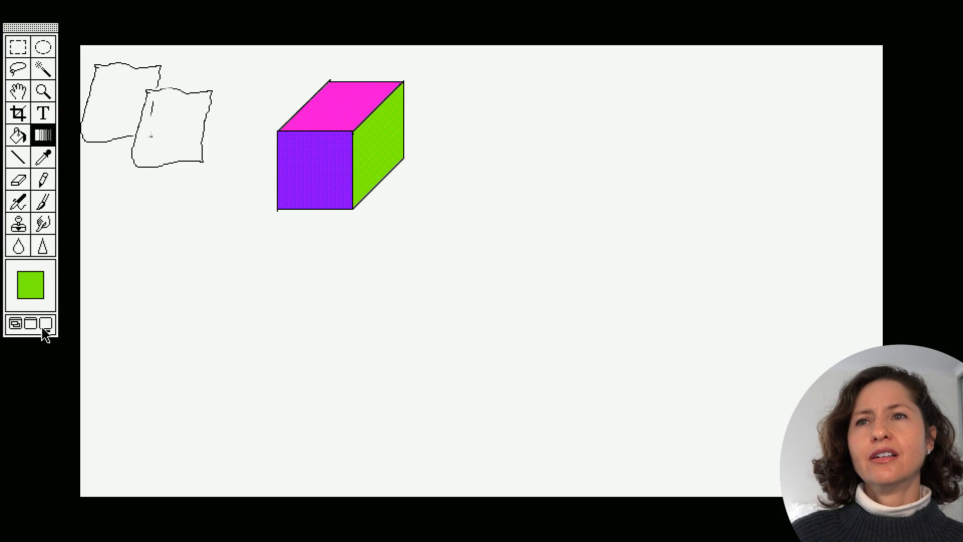
click(15, 324)
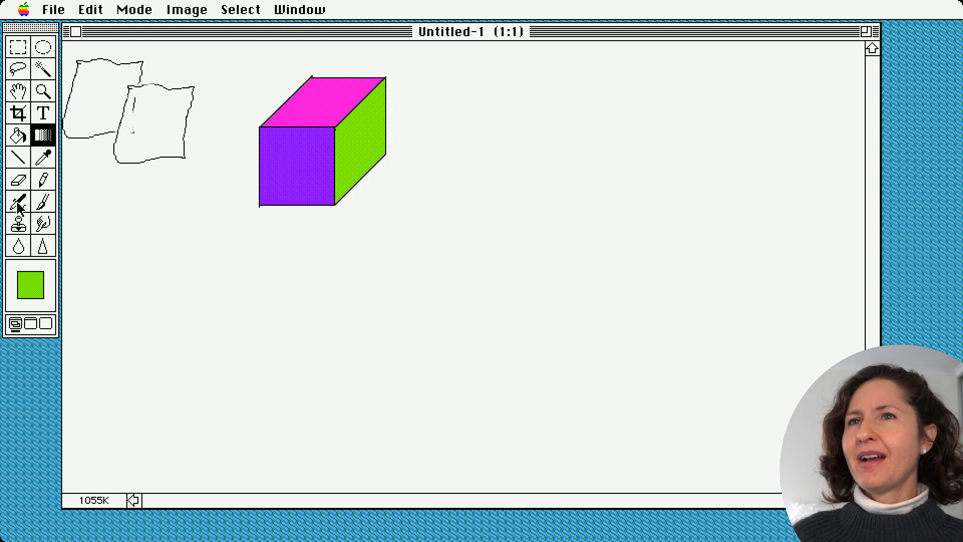
Start closing the document, cancel at the save question, and try resizing its window.
click(75, 32)
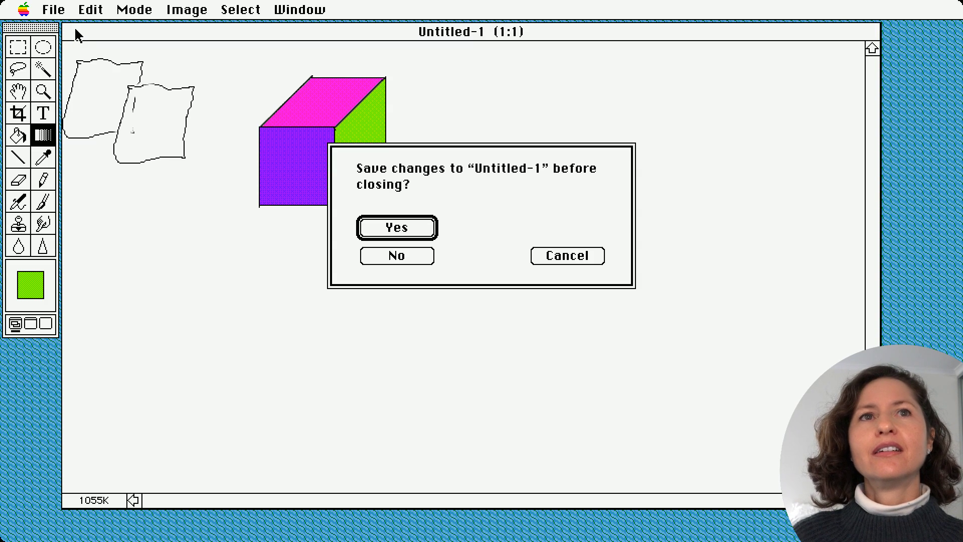
click(564, 256)
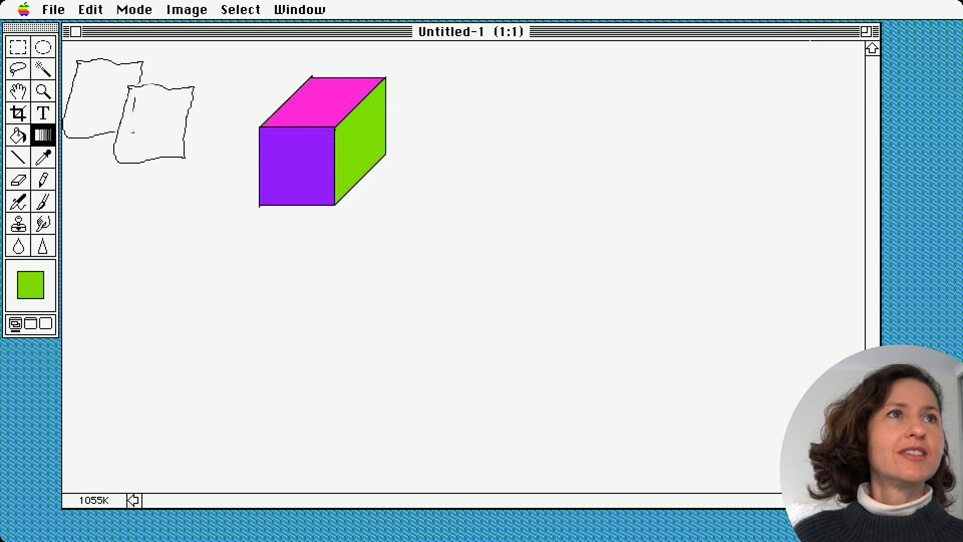
click(866, 31)
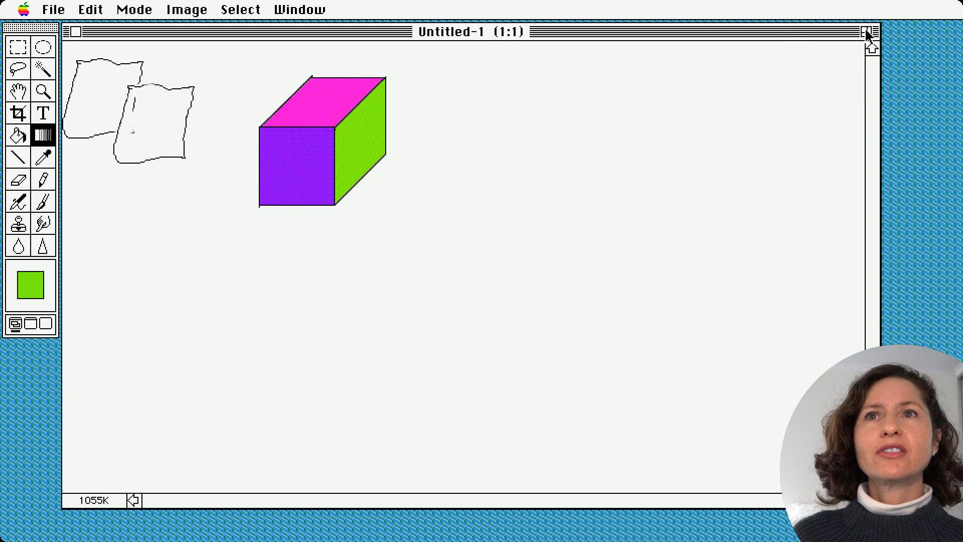
click(866, 31)
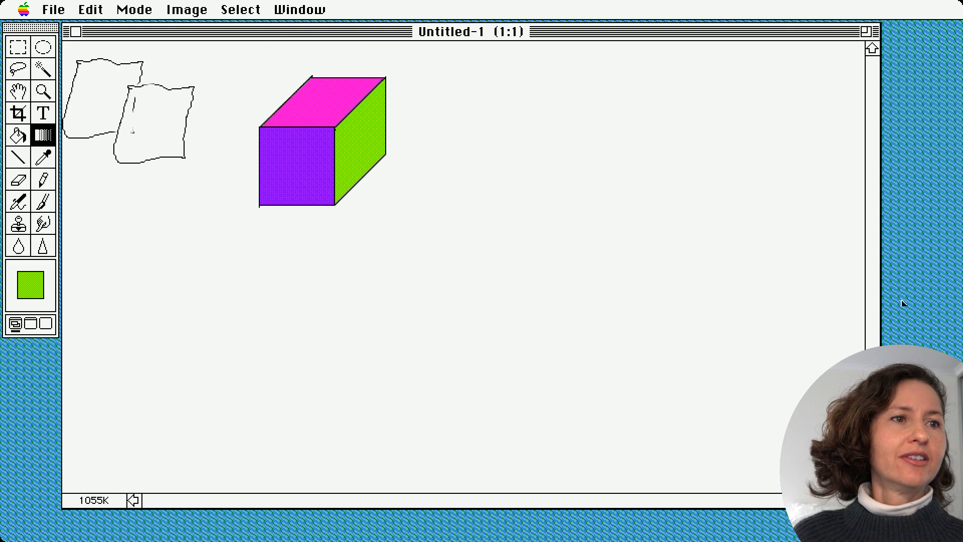
Apply the Fragment filter to the whole image, followed by the Diffuse filter in Darken Only mode.
click(193, 10)
mouse_move(239, 77)
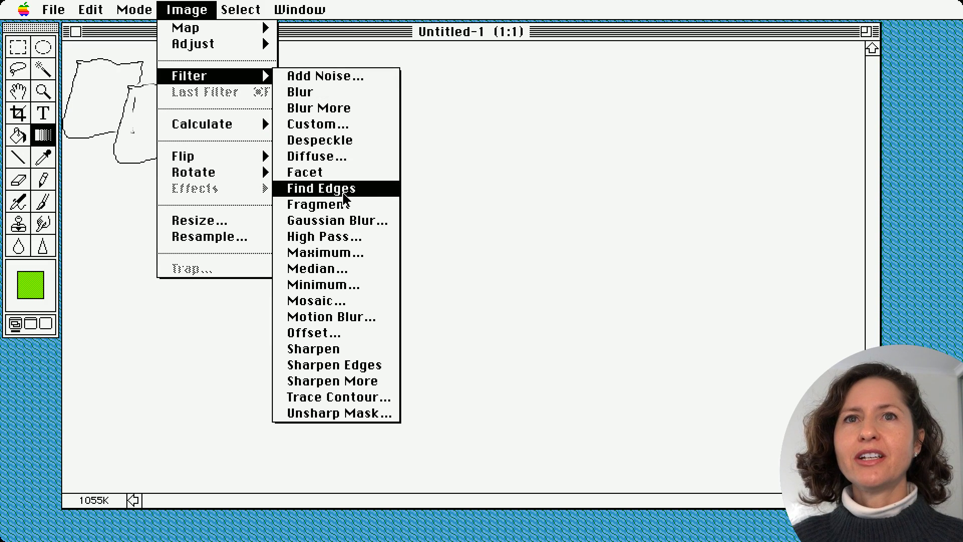
click(374, 203)
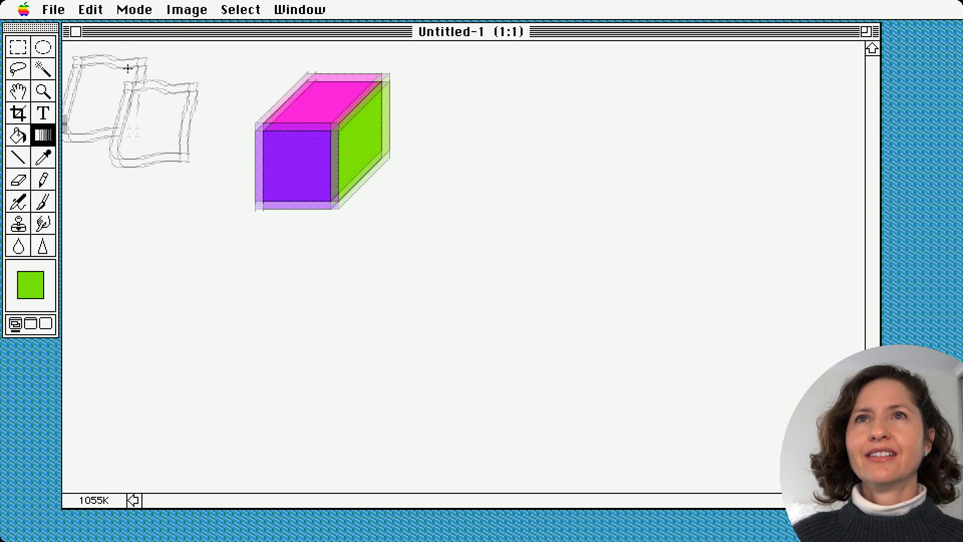
drag(187, 9, 322, 157)
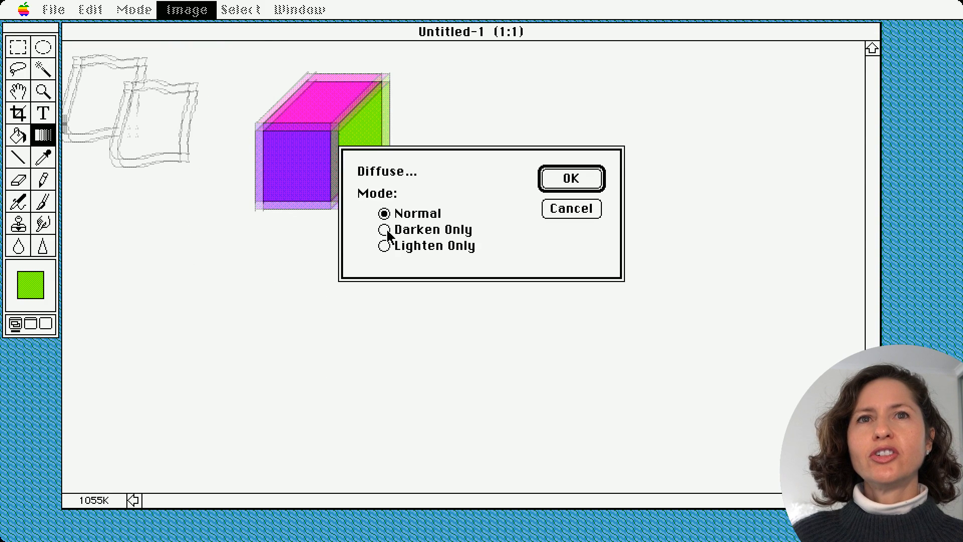
click(384, 230)
click(555, 186)
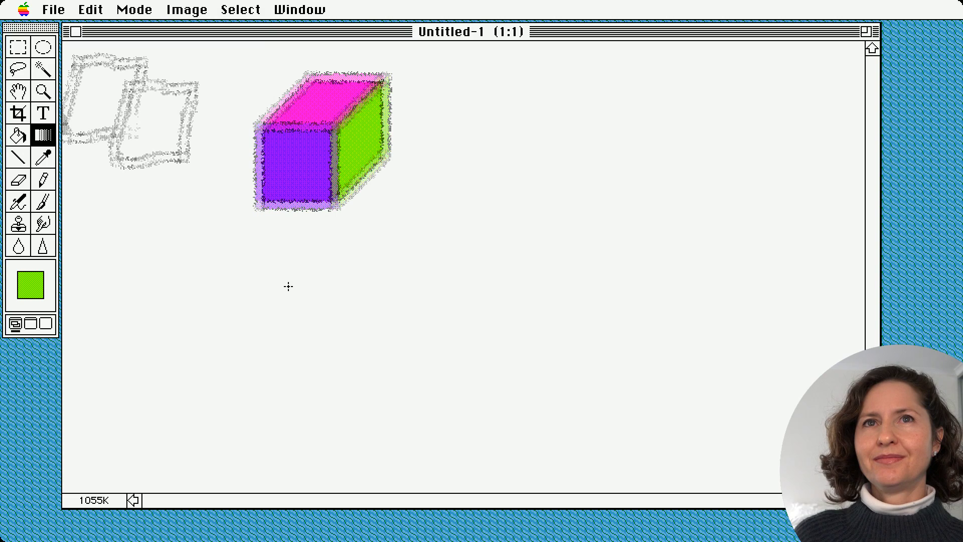
Select the cube with a rectangular marquee and apply the Mosaic and Despeckle filters to it.
click(18, 47)
drag(225, 51, 428, 225)
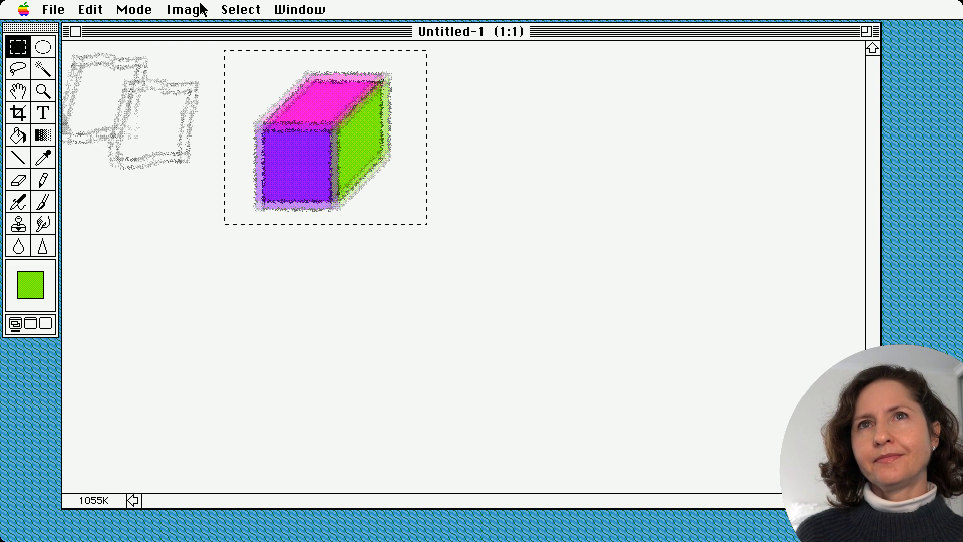
drag(196, 9, 360, 300)
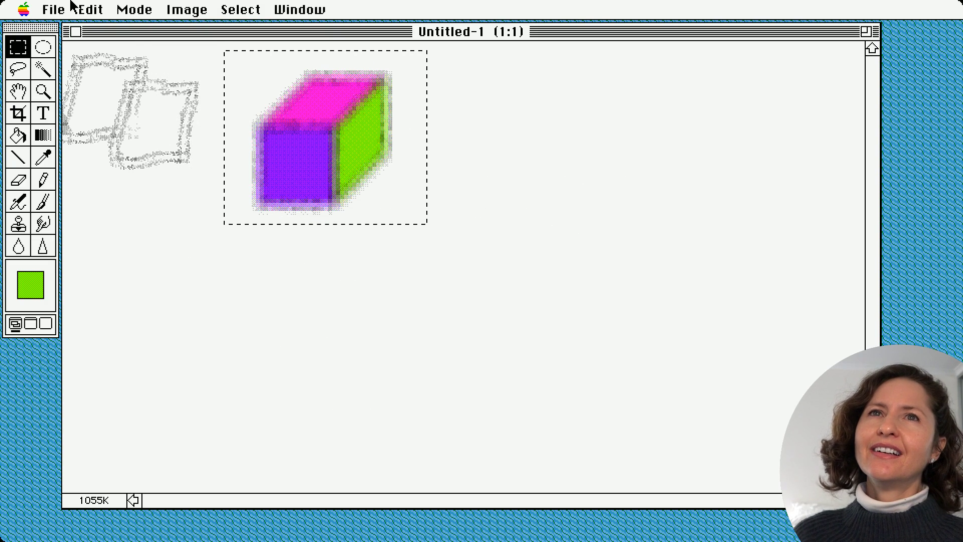
Sharpen the selected cube with the Sharpen More filter and deselect it.
drag(132, 12, 344, 421)
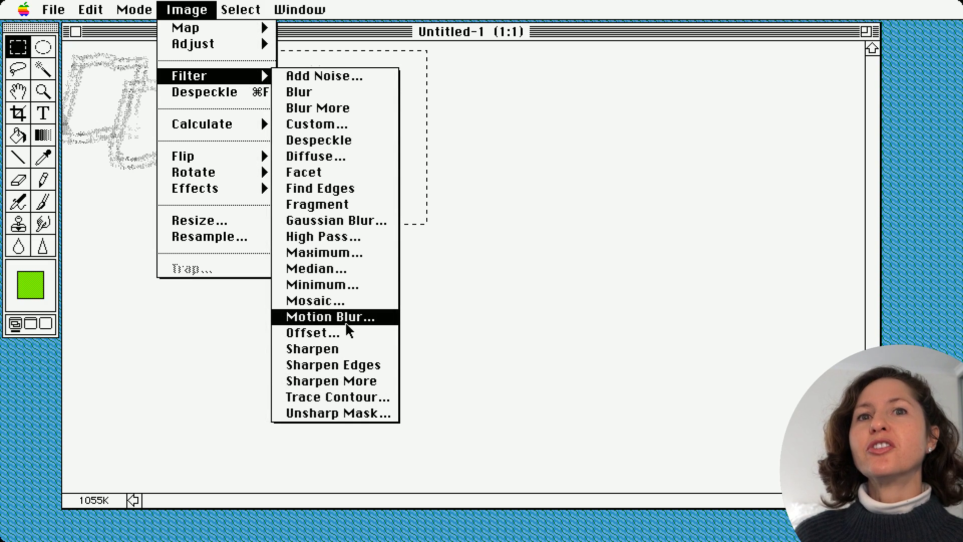
drag(349, 331, 365, 382)
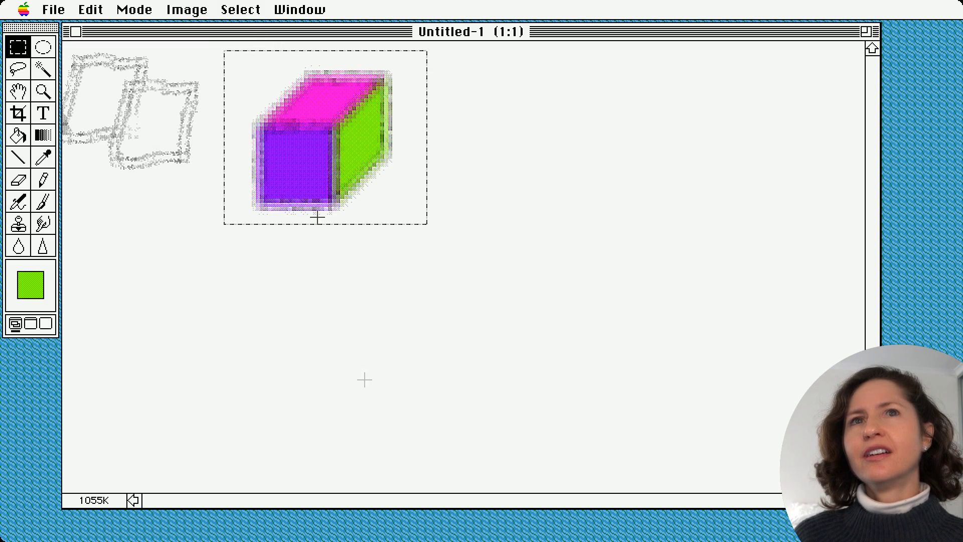
click(207, 47)
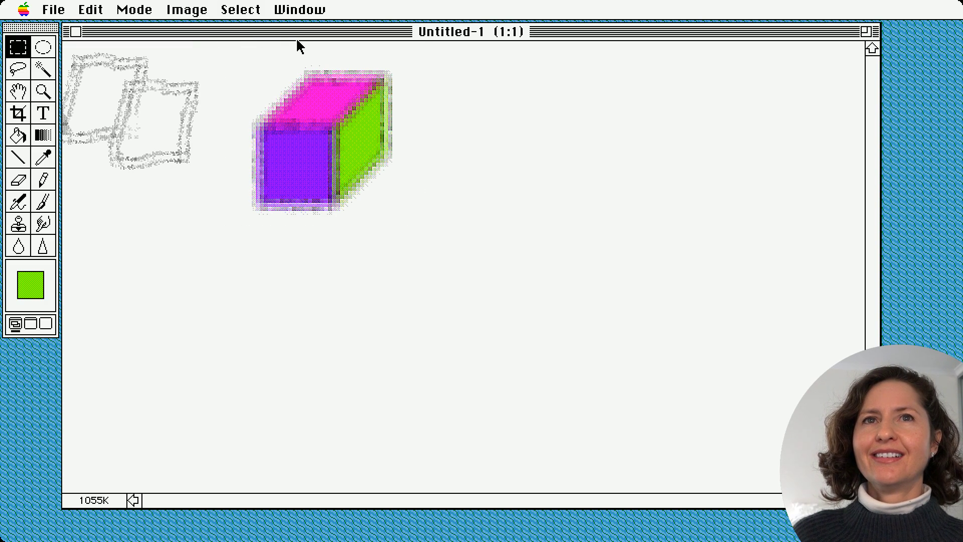
Smudge the cube's faces and edges into jagged streaks and fill the middle of the green area with black.
click(44, 225)
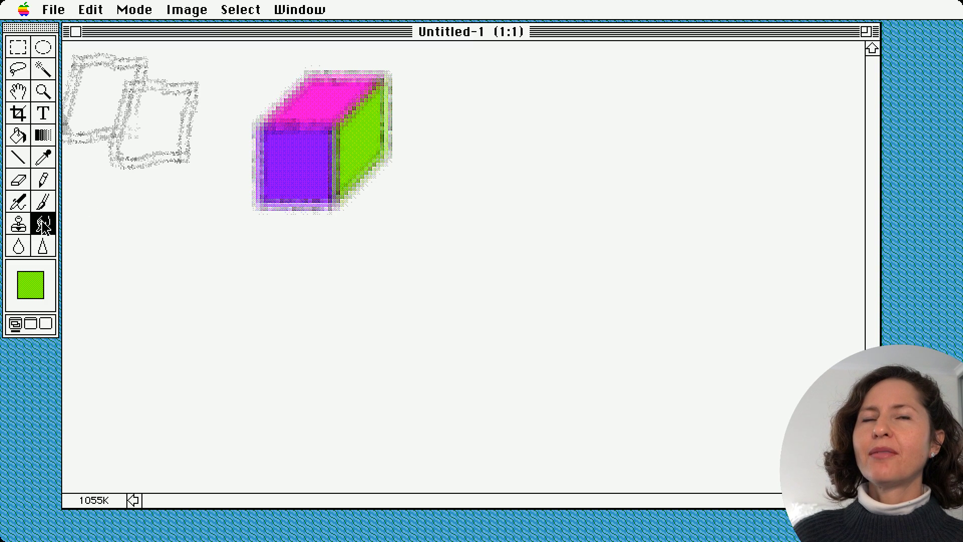
mouse_move(384, 108)
mouse_down()
mouse_move(392, 80)
mouse_move(250, 160)
mouse_move(253, 180)
mouse_move(303, 188)
mouse_move(298, 204)
mouse_move(246, 201)
mouse_move(351, 210)
mouse_up()
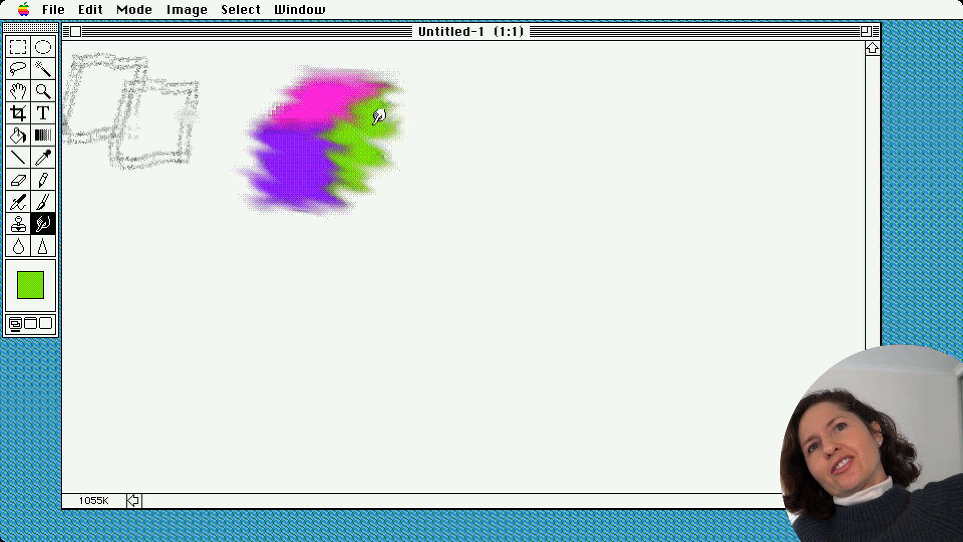
click(18, 135)
key(d)
click(355, 143)
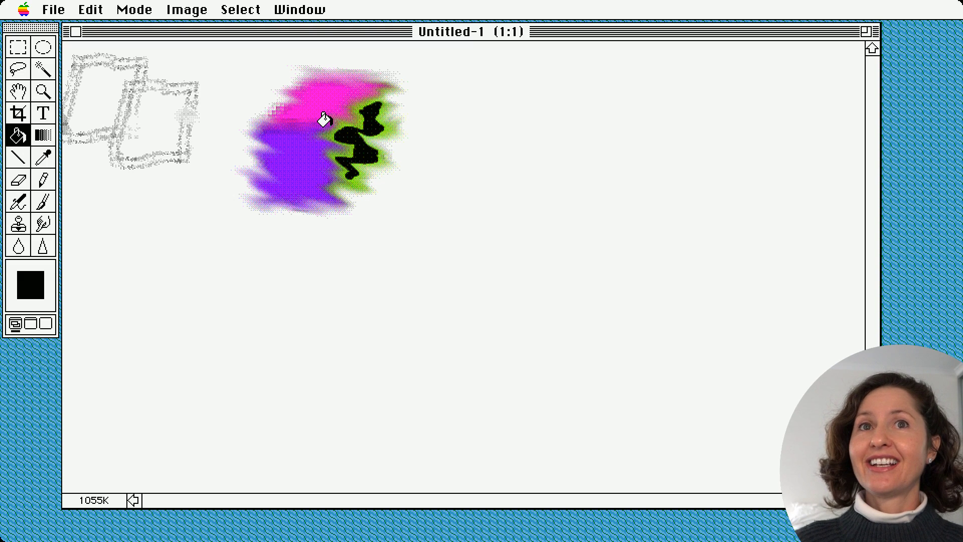
Choose a larger round tip for the Paint Brush and paint thick black looping strokes over and around the smudged cube.
click(43, 202)
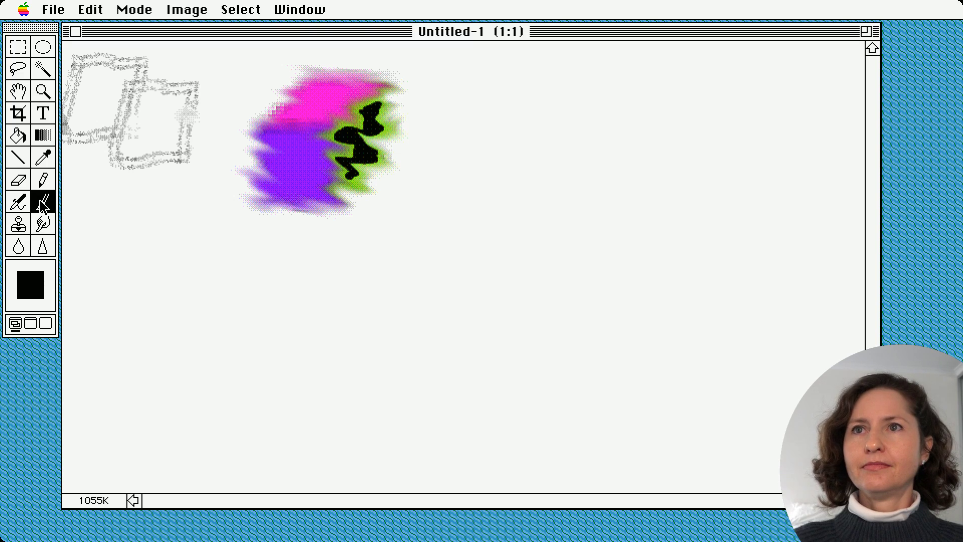
double_click(43, 203)
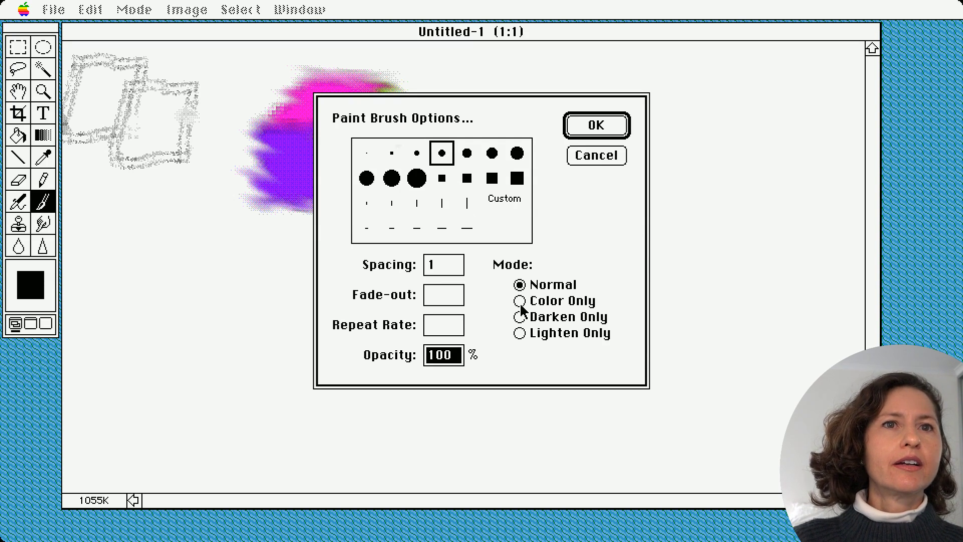
click(396, 179)
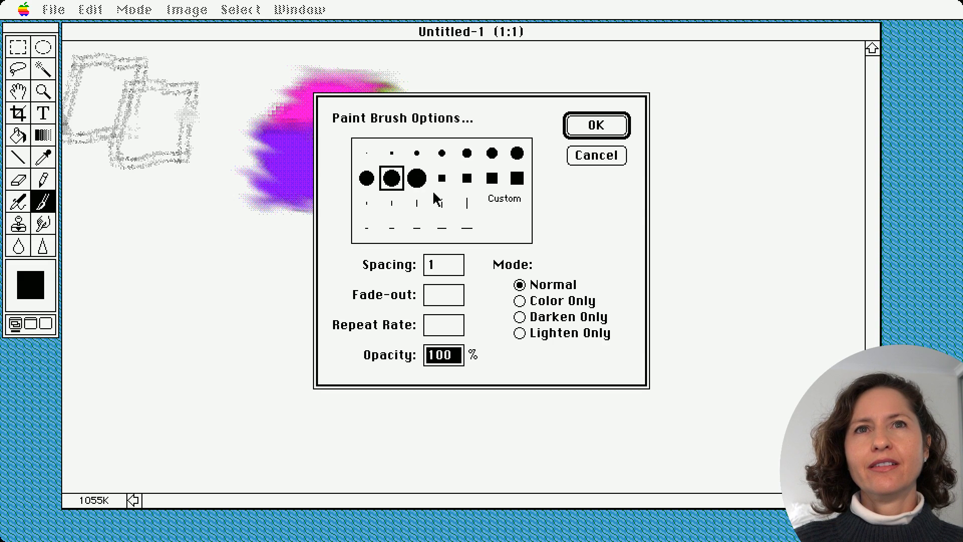
key(Return)
mouse_move(281, 171)
mouse_down()
mouse_move(271, 176)
mouse_move(306, 171)
mouse_move(297, 106)
mouse_move(281, 166)
mouse_move(440, 254)
mouse_move(441, 112)
mouse_up()
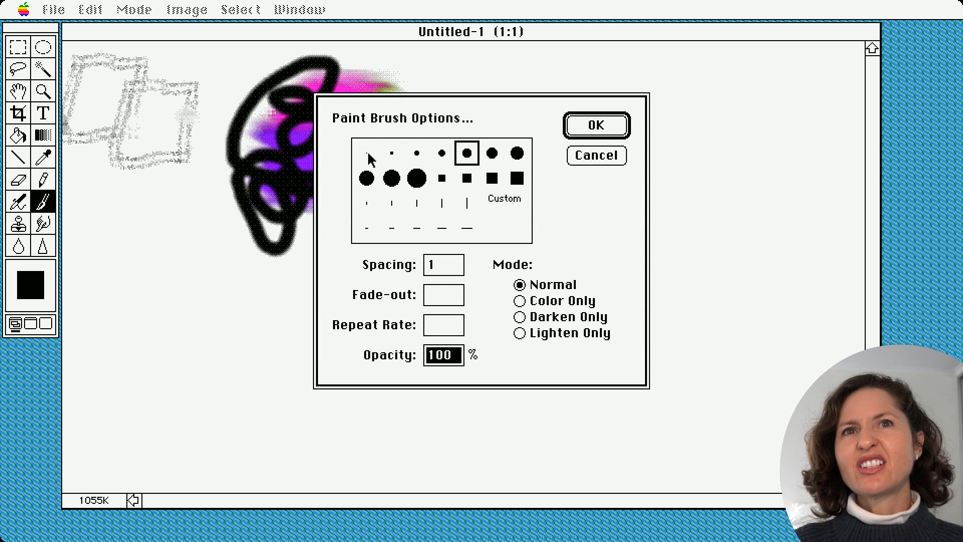
Scribble thin red lines with the smallest round brush tip and thicker blue lines across the canvas.
click(367, 156)
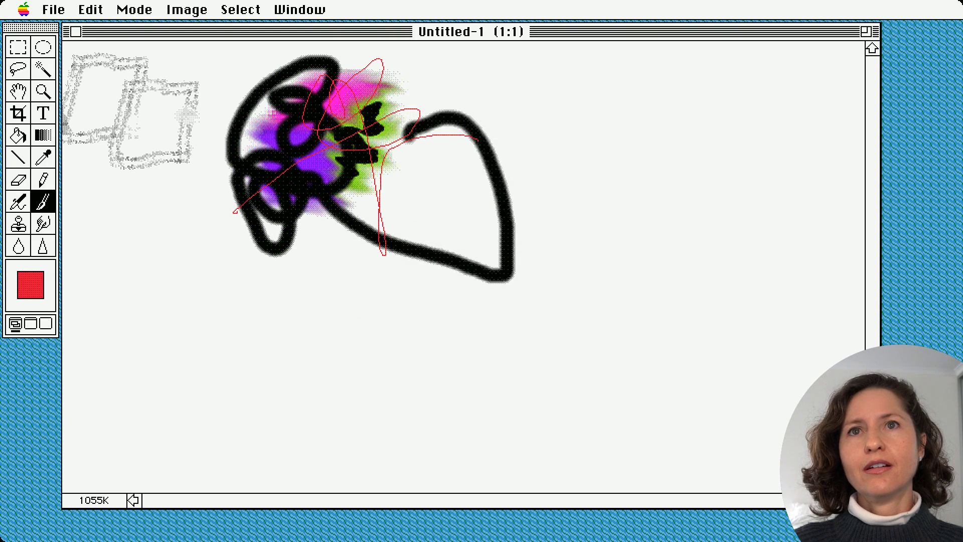
mouse_move(236, 211)
mouse_down()
mouse_move(364, 267)
mouse_move(284, 131)
mouse_move(224, 106)
mouse_move(374, 253)
mouse_move(387, 338)
mouse_up()
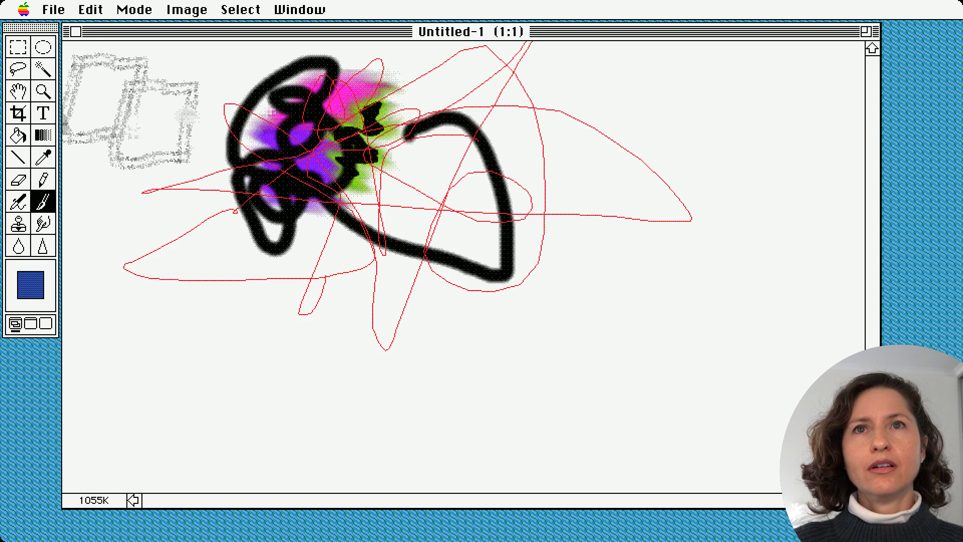
mouse_move(206, 103)
mouse_down()
mouse_move(394, 211)
mouse_move(5, 251)
mouse_move(371, 283)
mouse_move(301, 65)
mouse_move(472, 245)
mouse_move(694, 92)
mouse_move(490, 281)
mouse_move(420, 323)
mouse_move(402, 257)
mouse_move(213, 188)
mouse_move(221, 329)
mouse_up()
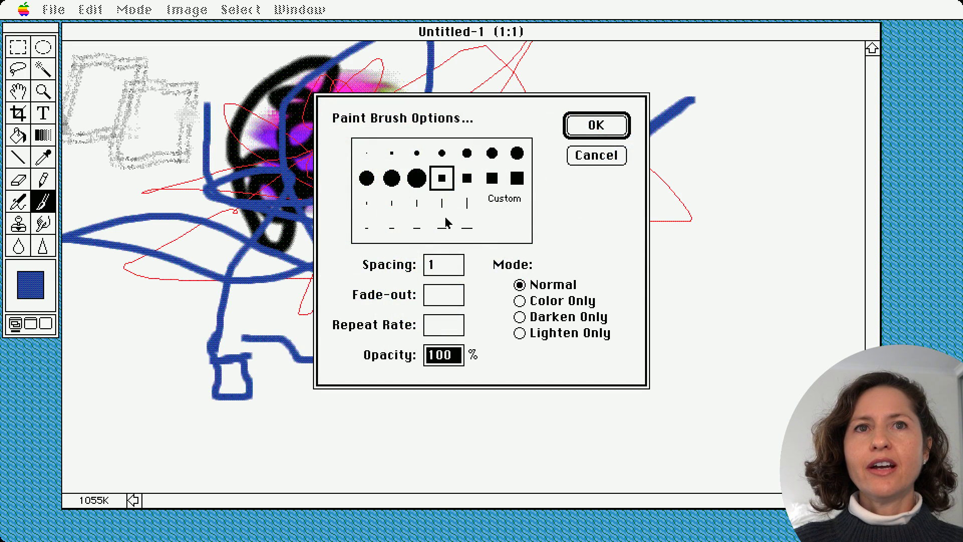
Choose a short horizontal line brush tip and scribble green strokes across the lower part of the canvas.
click(441, 230)
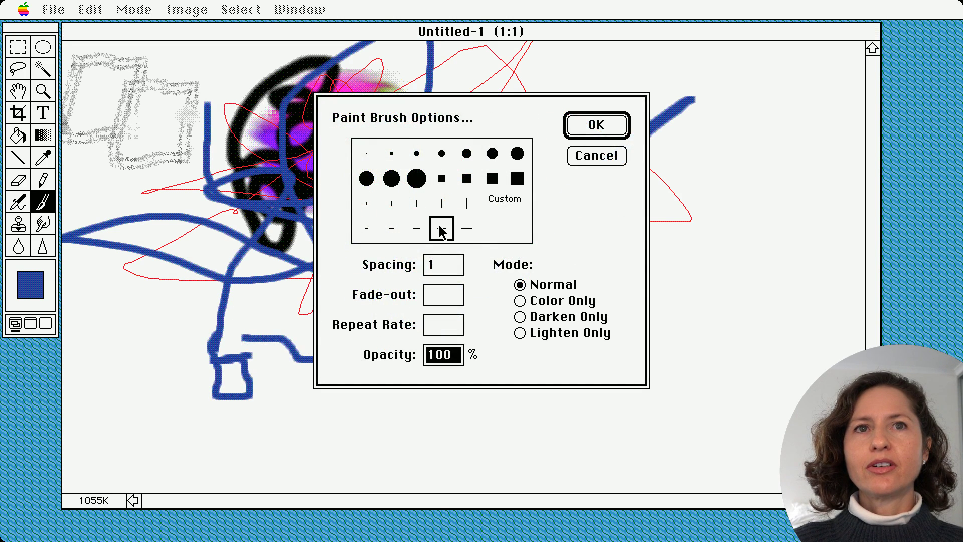
click(586, 136)
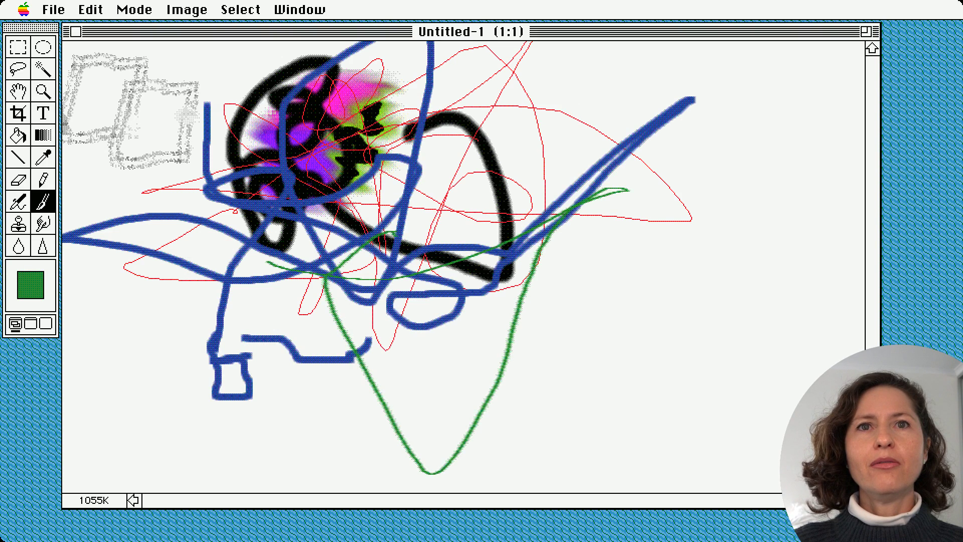
mouse_move(394, 233)
mouse_down()
mouse_move(417, 264)
mouse_move(396, 415)
mouse_move(330, 295)
mouse_move(317, 160)
mouse_move(368, 195)
mouse_move(404, 296)
mouse_move(396, 409)
mouse_move(454, 468)
mouse_move(419, 268)
mouse_move(452, 417)
mouse_move(459, 250)
mouse_move(467, 310)
mouse_move(637, 296)
mouse_move(683, 273)
mouse_move(774, 262)
mouse_up()
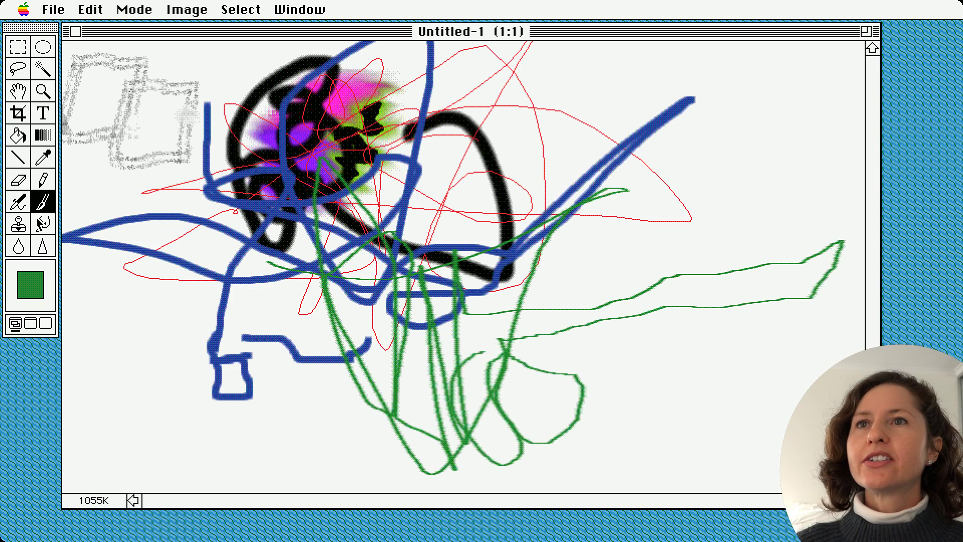
Set the foreground color to ochre with a hue of 44° and airbrush large loose loops across the canvas.
click(20, 205)
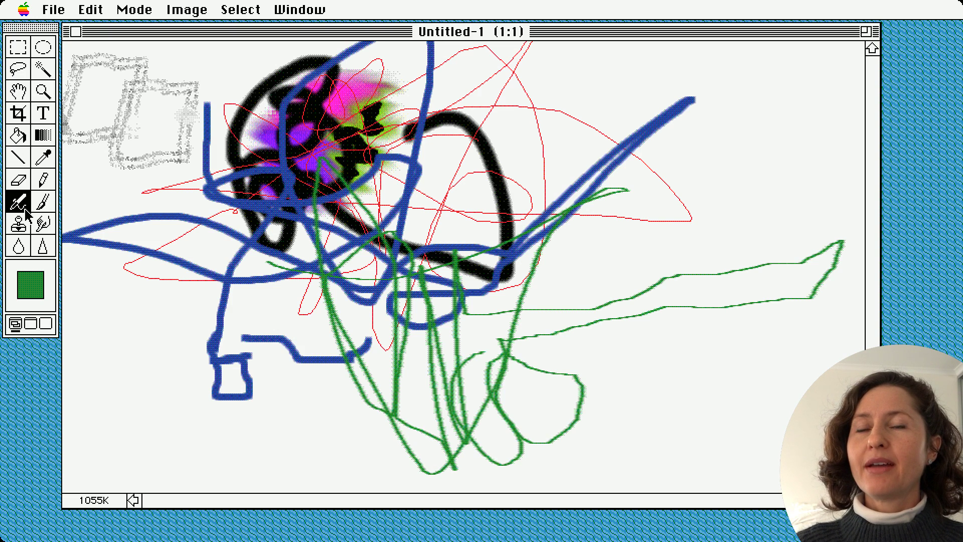
click(40, 291)
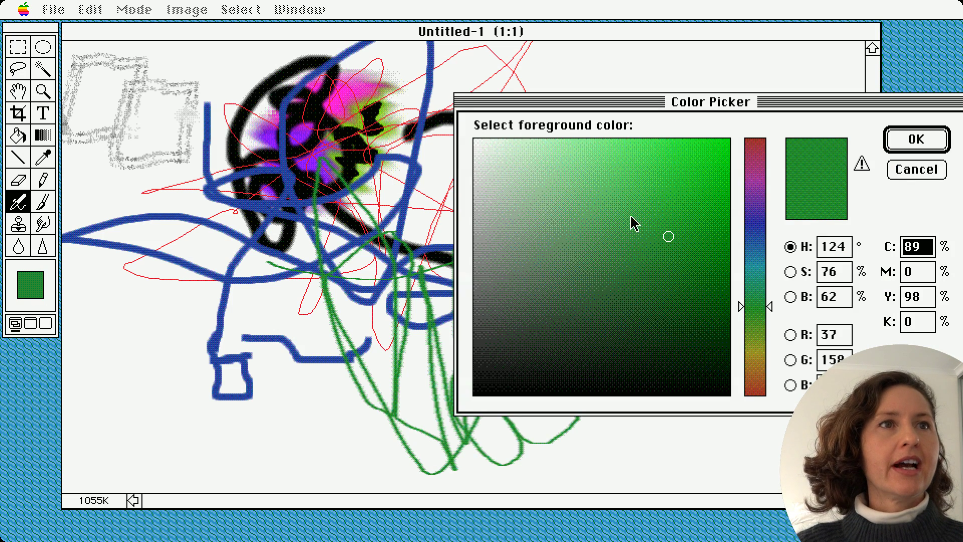
click(755, 365)
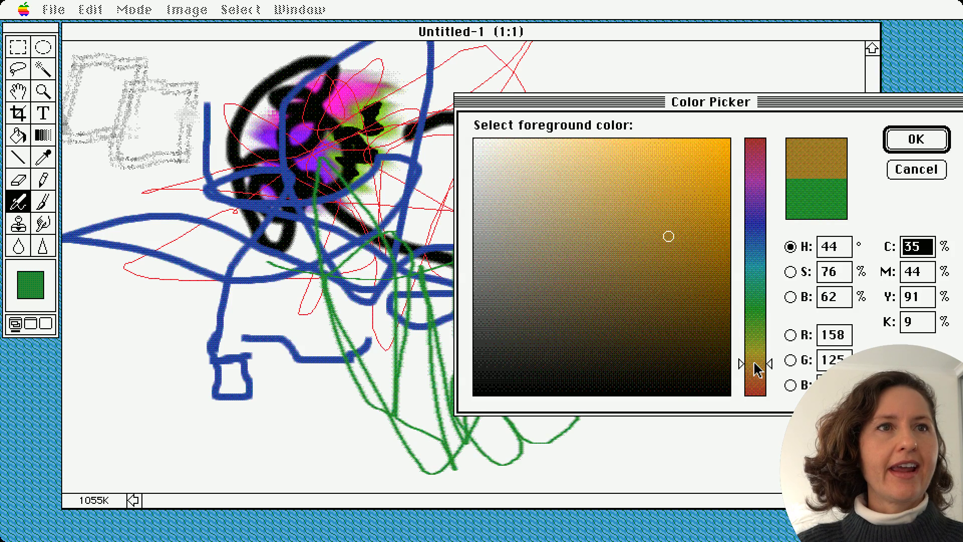
key(Return)
mouse_move(361, 216)
mouse_down()
mouse_move(394, 269)
mouse_move(303, 490)
mouse_move(351, 333)
mouse_move(201, 416)
mouse_move(348, 228)
mouse_up()
mouse_move(201, 366)
mouse_down()
mouse_move(372, 261)
mouse_move(657, 181)
mouse_move(694, 314)
mouse_move(760, 427)
mouse_move(585, 316)
mouse_move(627, 145)
mouse_move(452, 241)
mouse_move(547, 95)
mouse_move(391, 123)
mouse_move(496, 170)
mouse_move(477, 183)
mouse_move(533, 95)
mouse_up()
Smudge the colored scribbles, the cube remains and the outlined shapes with the Smudge tool.
click(43, 223)
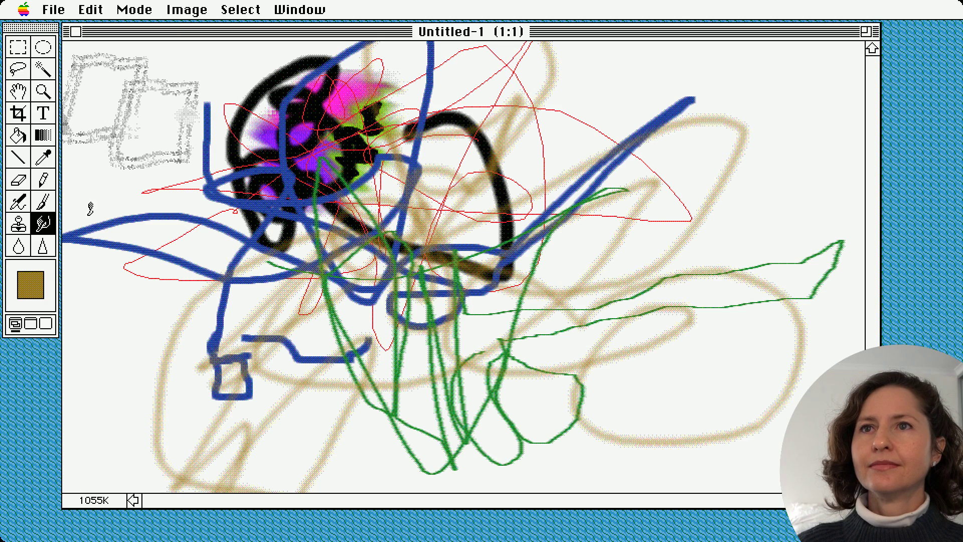
mouse_move(290, 212)
mouse_down()
mouse_move(374, 370)
mouse_move(235, 346)
mouse_move(215, 360)
mouse_move(264, 404)
mouse_move(267, 425)
mouse_move(228, 421)
mouse_move(247, 360)
mouse_move(268, 344)
mouse_move(321, 384)
mouse_move(345, 341)
mouse_move(388, 347)
mouse_move(418, 329)
mouse_move(486, 330)
mouse_move(531, 376)
mouse_move(519, 385)
mouse_move(537, 373)
mouse_move(568, 425)
mouse_move(526, 432)
mouse_move(512, 409)
mouse_move(507, 374)
mouse_up()
mouse_move(130, 96)
mouse_down()
mouse_move(356, 319)
mouse_move(339, 291)
mouse_move(263, 270)
mouse_move(416, 122)
mouse_move(290, 261)
mouse_move(242, 158)
mouse_move(249, 210)
mouse_move(257, 173)
mouse_move(258, 210)
mouse_move(279, 184)
mouse_move(268, 255)
mouse_move(251, 278)
mouse_move(295, 174)
mouse_move(279, 205)
mouse_move(330, 214)
mouse_move(301, 232)
mouse_move(302, 205)
mouse_move(297, 267)
mouse_up()
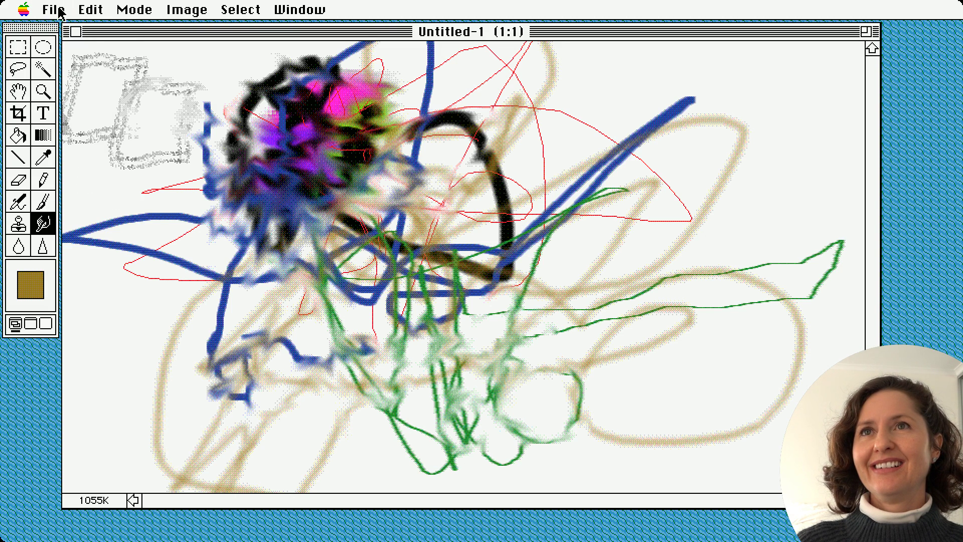
View the Open As dialog and the Save As file formats offered for the Pictures folder, cancelling both dialogs.
drag(56, 10, 94, 64)
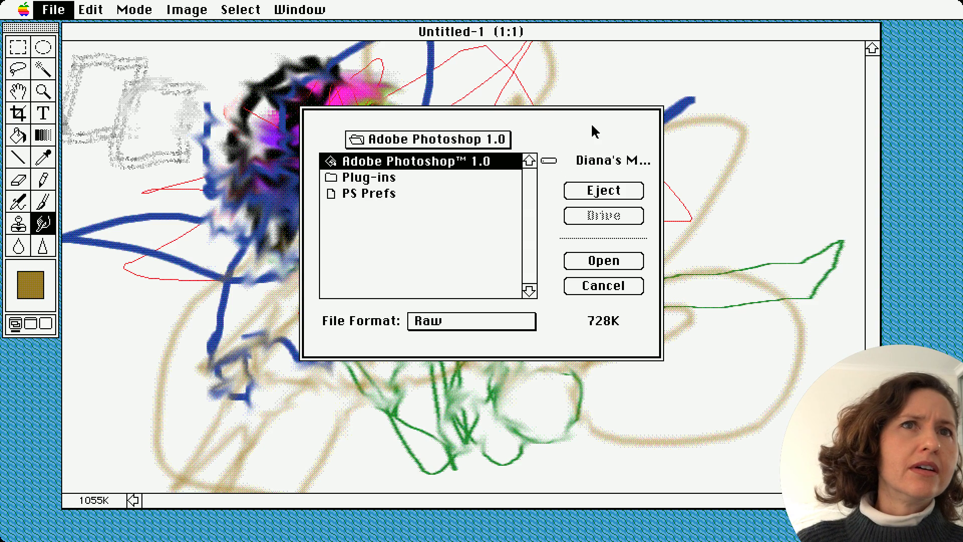
key(Escape)
drag(53, 10, 89, 130)
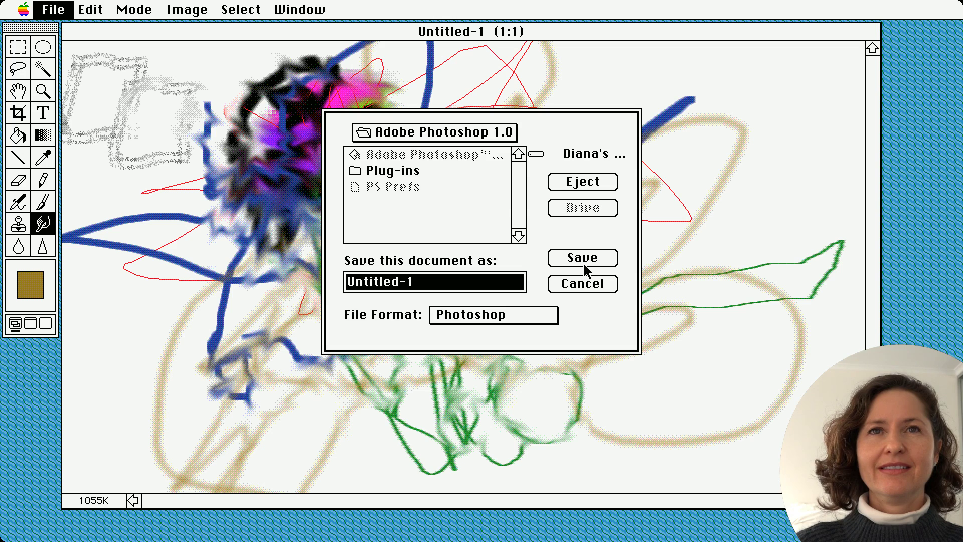
drag(480, 133, 486, 149)
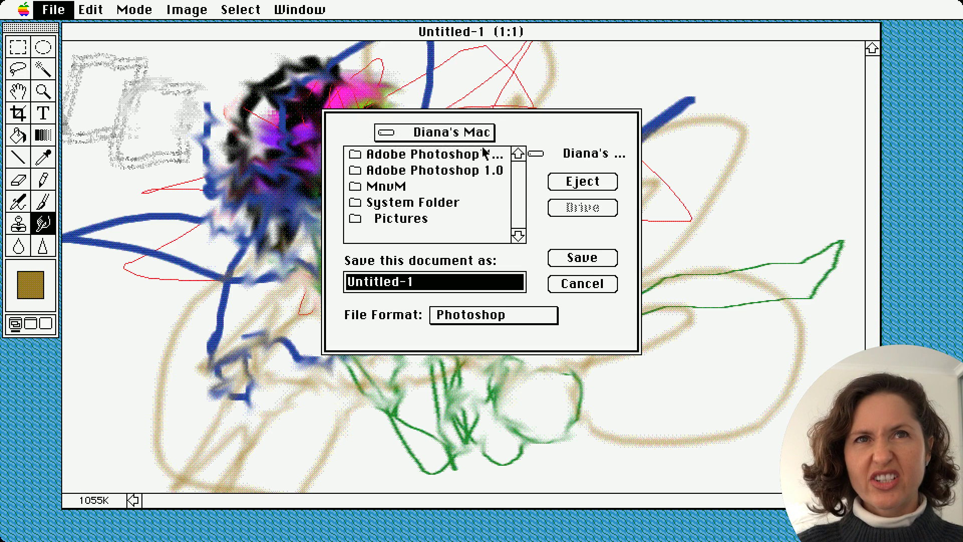
click(502, 220)
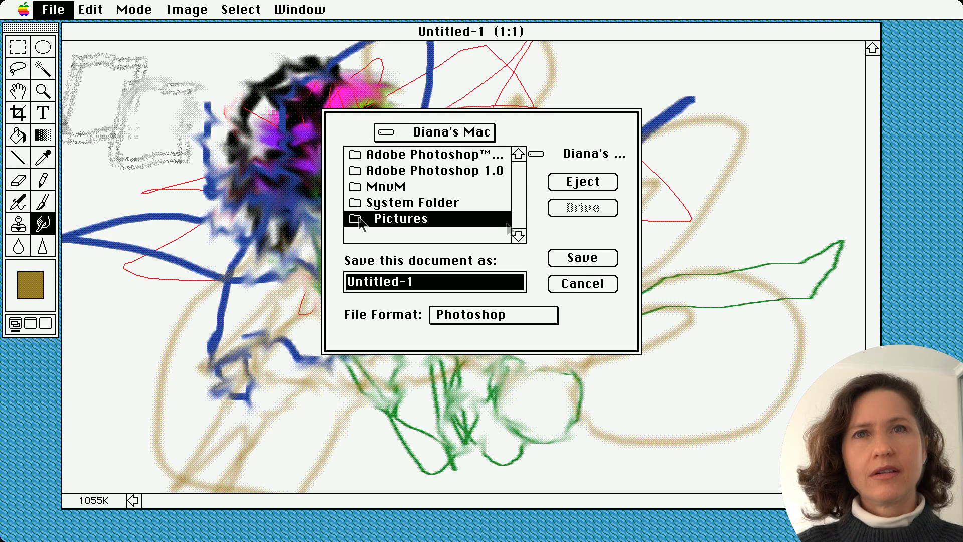
click(501, 219)
drag(479, 321, 481, 528)
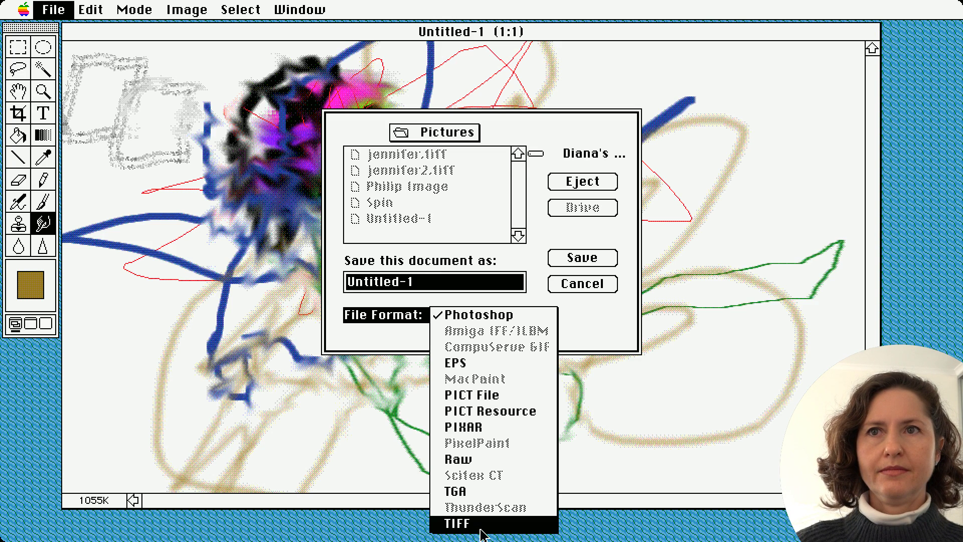
drag(482, 534, 575, 329)
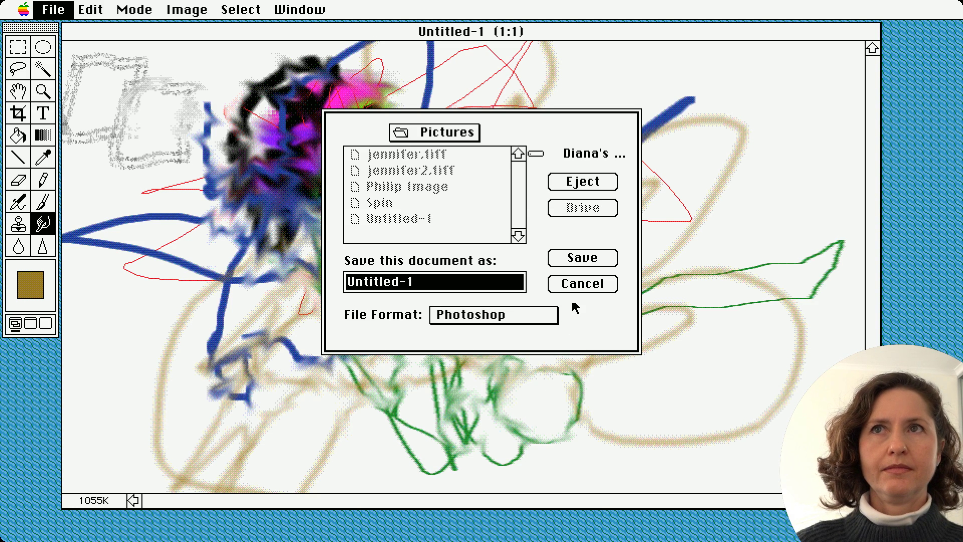
click(582, 284)
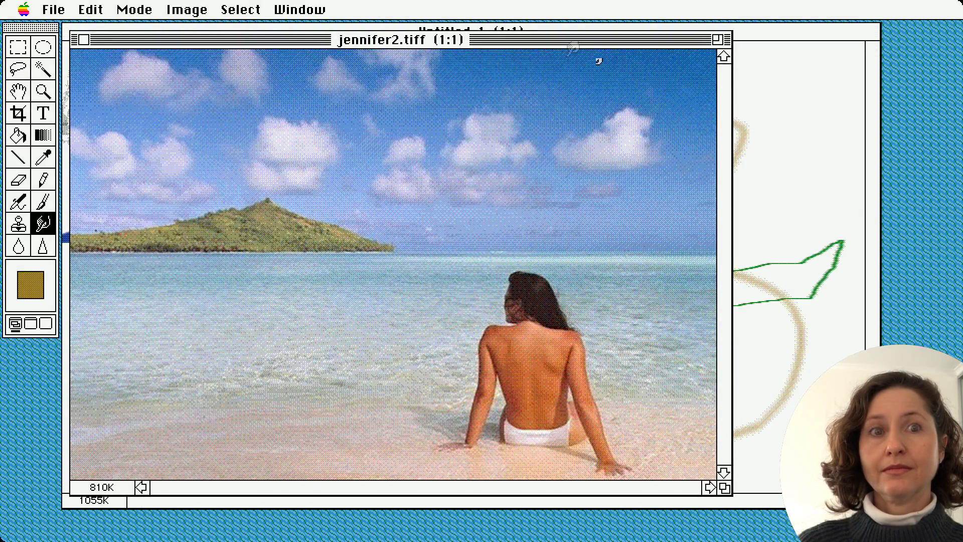
Move the beach photo's window slightly down and to the right over the drawing.
drag(557, 41, 575, 51)
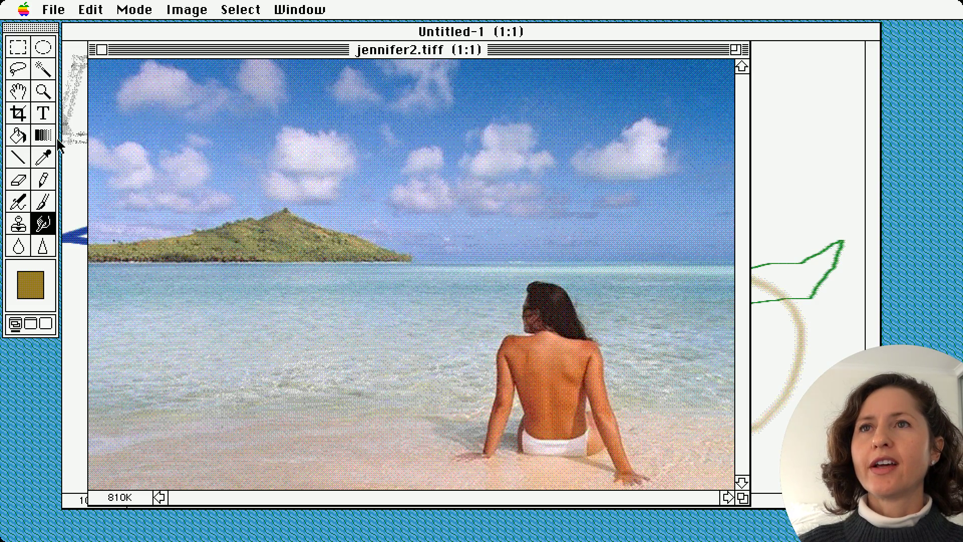
Set the foreground color to near-white (hue 34°, saturation 2%, brightness 98%) and paint a bikini top with two straps on the woman's back.
click(43, 179)
click(30, 284)
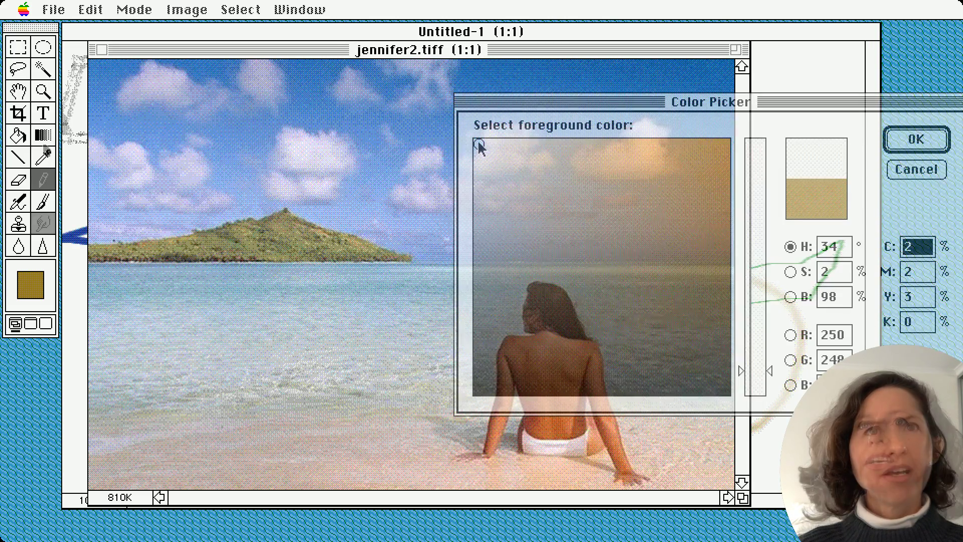
click(914, 139)
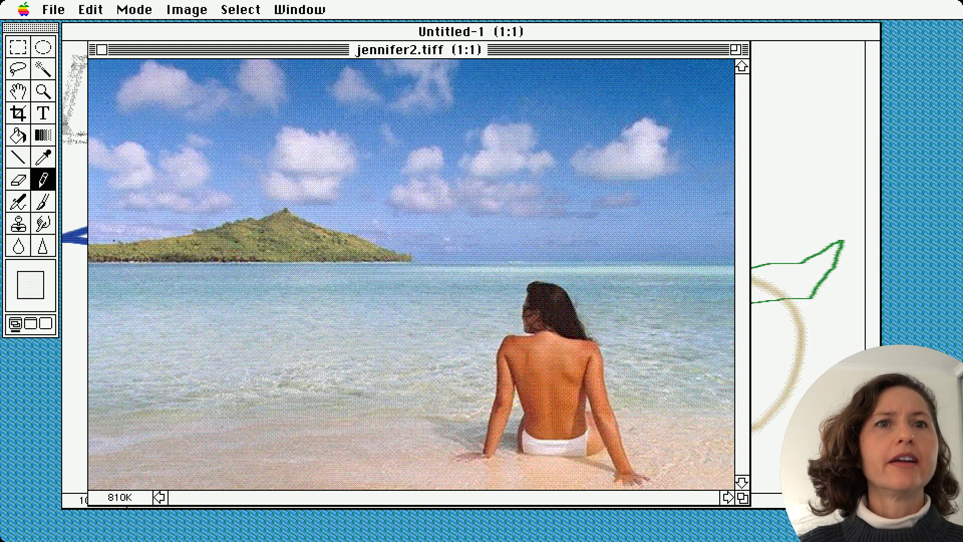
key(b)
mouse_move(519, 382)
mouse_down()
mouse_move(583, 385)
mouse_move(547, 376)
mouse_move(534, 385)
mouse_move(532, 335)
mouse_up()
drag(565, 386, 572, 338)
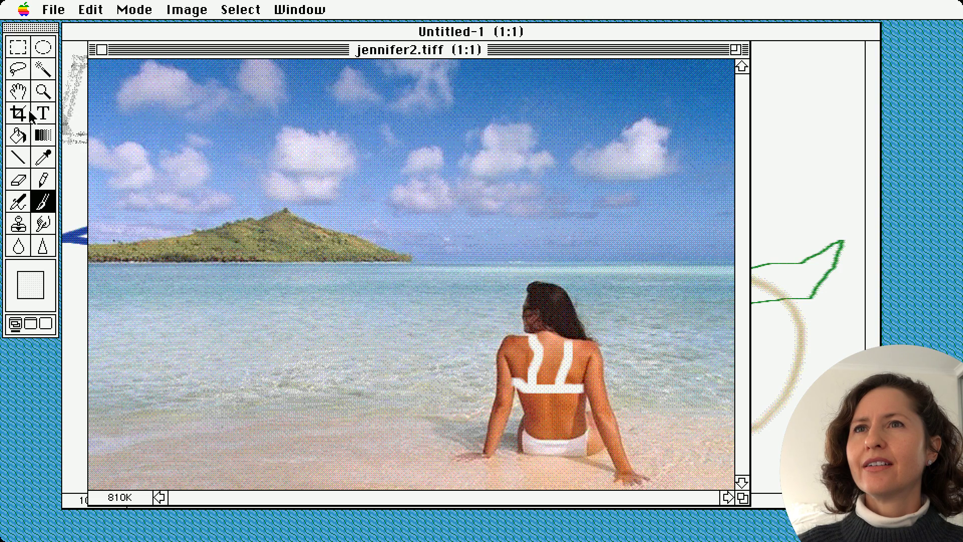
Clone the whole seated woman with the rubber stamp onto the empty water and sand to her left.
click(18, 228)
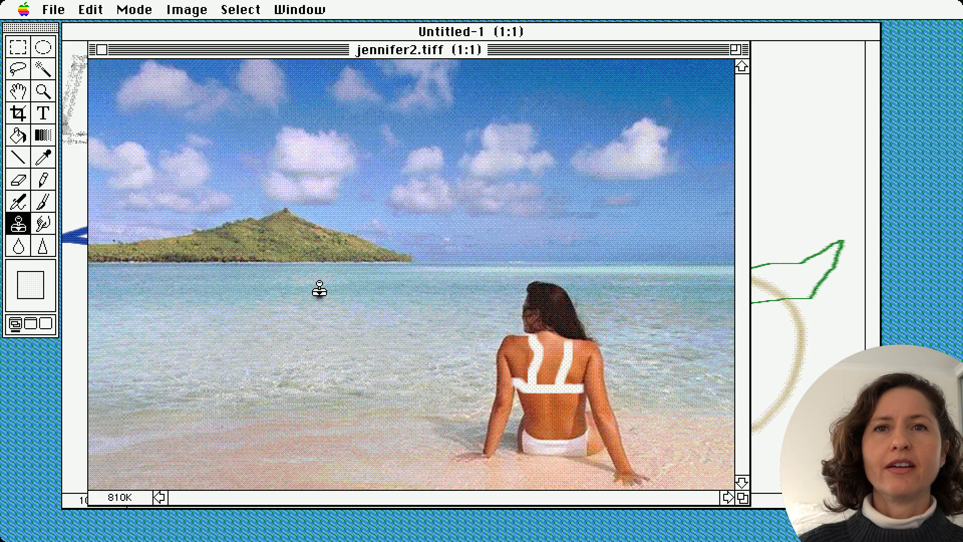
mouse_move(320, 290)
mouse_down()
mouse_move(323, 310)
mouse_move(311, 298)
mouse_move(310, 316)
mouse_move(301, 297)
mouse_move(317, 310)
mouse_move(294, 325)
mouse_move(309, 347)
mouse_move(328, 317)
mouse_move(335, 339)
mouse_move(345, 289)
mouse_move(350, 339)
mouse_move(351, 315)
mouse_move(339, 329)
mouse_move(339, 372)
mouse_move(339, 339)
mouse_move(364, 350)
mouse_move(374, 339)
mouse_move(379, 373)
mouse_move(313, 363)
mouse_move(309, 374)
mouse_move(327, 352)
mouse_move(324, 361)
mouse_move(288, 363)
mouse_move(290, 346)
mouse_move(284, 431)
mouse_move(263, 455)
mouse_move(277, 428)
mouse_move(257, 444)
mouse_move(251, 475)
mouse_move(273, 444)
mouse_move(266, 463)
mouse_move(280, 471)
mouse_move(291, 426)
mouse_move(247, 453)
mouse_move(241, 460)
mouse_move(268, 452)
mouse_move(301, 418)
mouse_move(293, 454)
mouse_move(359, 380)
mouse_move(360, 401)
mouse_move(370, 378)
mouse_move(357, 397)
mouse_move(370, 408)
mouse_move(381, 373)
mouse_move(398, 396)
mouse_move(379, 452)
mouse_move(362, 416)
mouse_move(333, 451)
mouse_move(318, 438)
mouse_move(301, 448)
mouse_move(418, 469)
mouse_move(424, 451)
mouse_move(422, 480)
mouse_move(430, 491)
mouse_move(439, 484)
mouse_move(396, 476)
mouse_move(336, 432)
mouse_up()
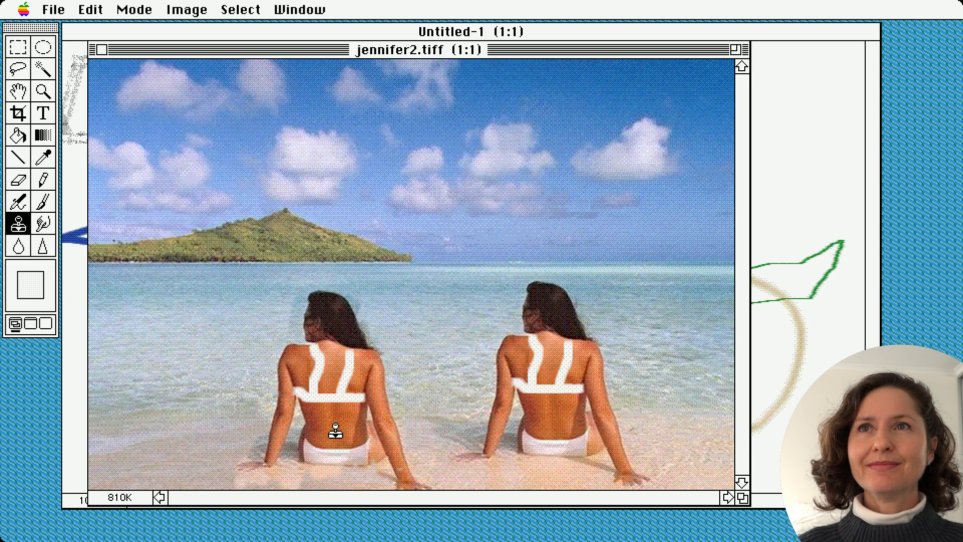
Select the island with the Magic Wand, then copy, paste and move the duplicate along the horizon to the photo's right edge.
click(44, 73)
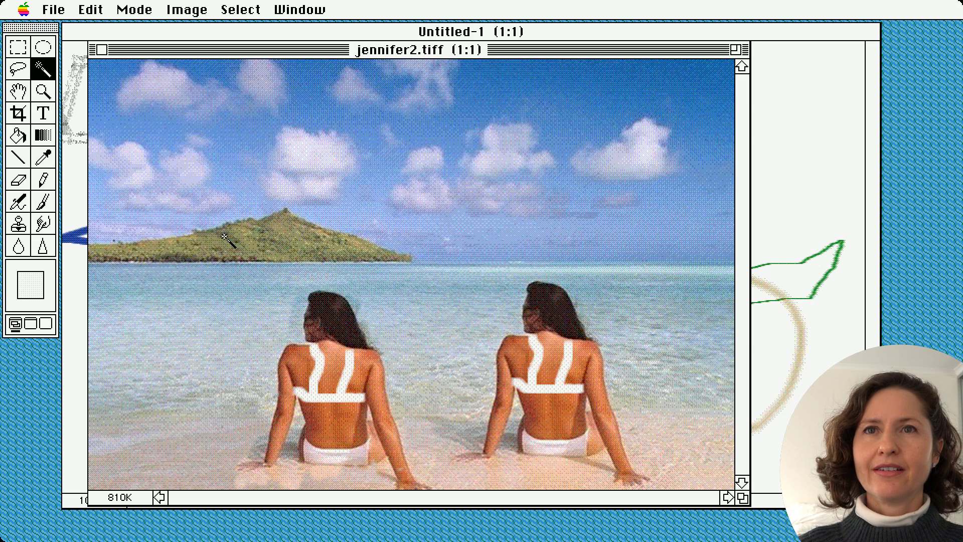
click(266, 248)
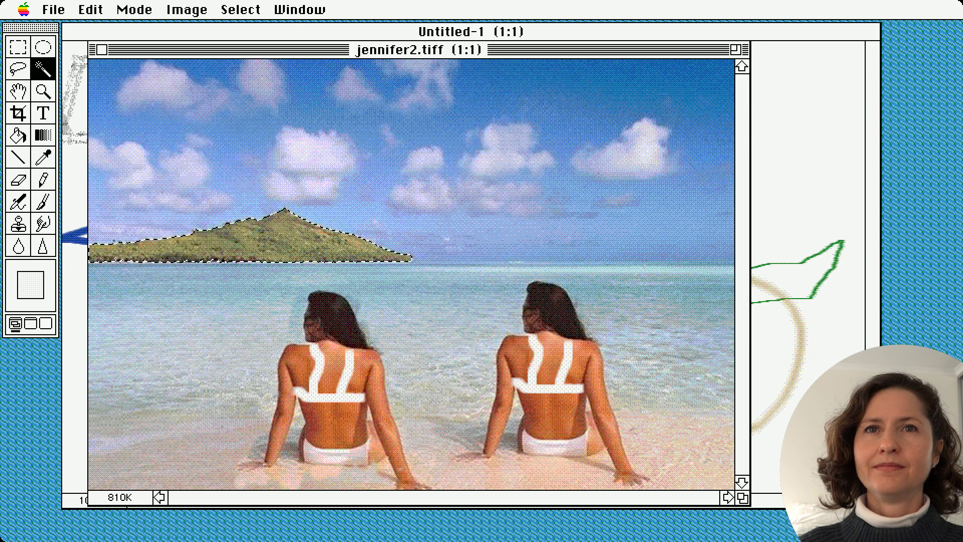
click(91, 9)
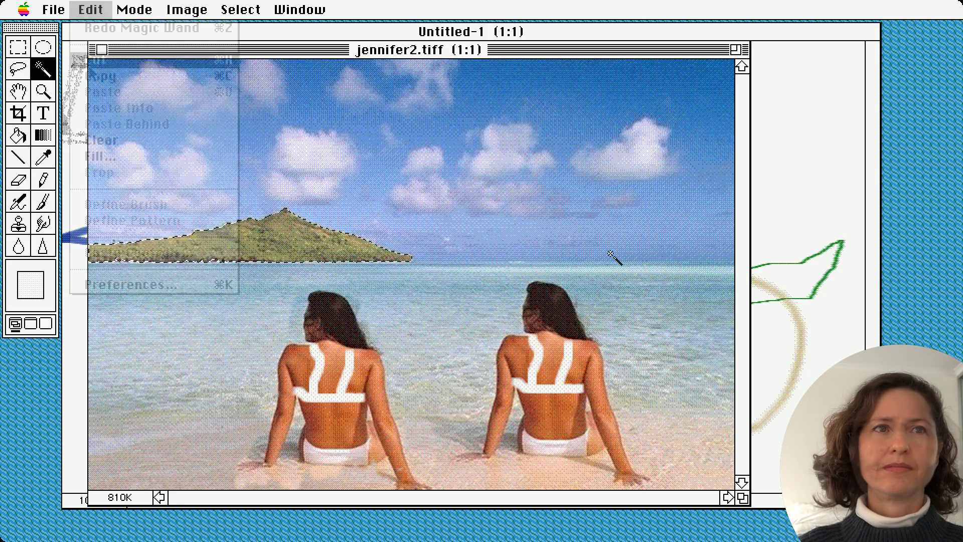
click(96, 77)
click(91, 10)
click(101, 92)
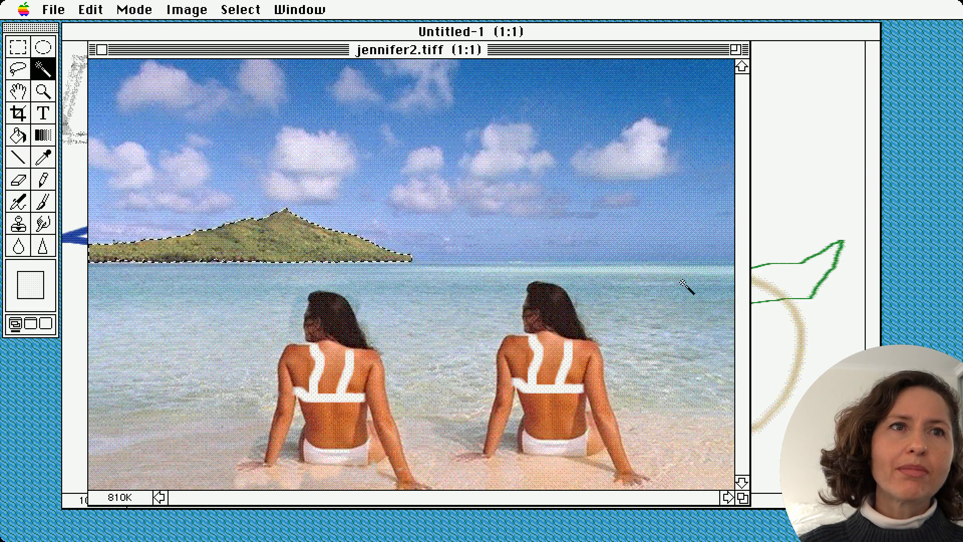
drag(284, 228, 607, 234)
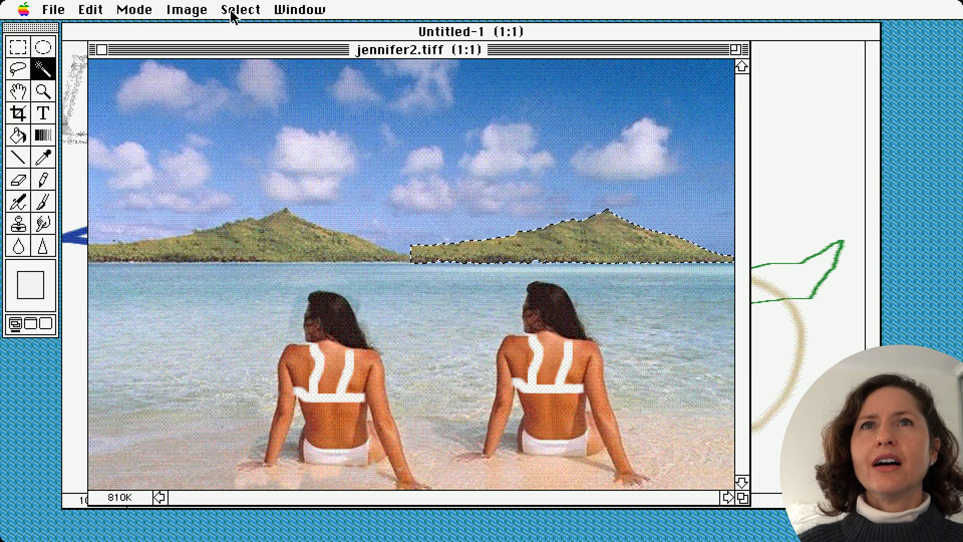
Flip the pasted island horizontally and scale it down to roughly half its size on the horizon.
drag(239, 10, 314, 157)
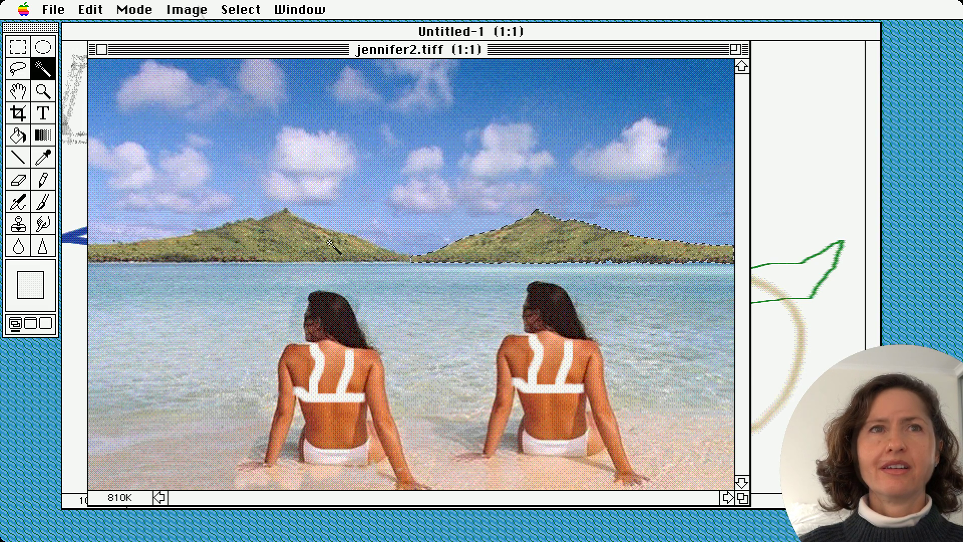
click(201, 7)
drag(201, 7, 370, 196)
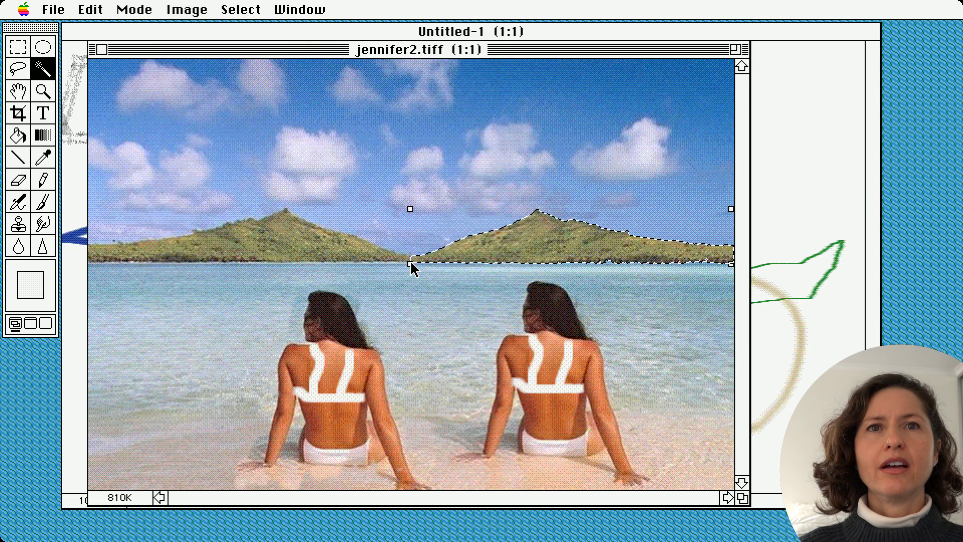
drag(411, 264, 448, 257)
drag(461, 219, 462, 220)
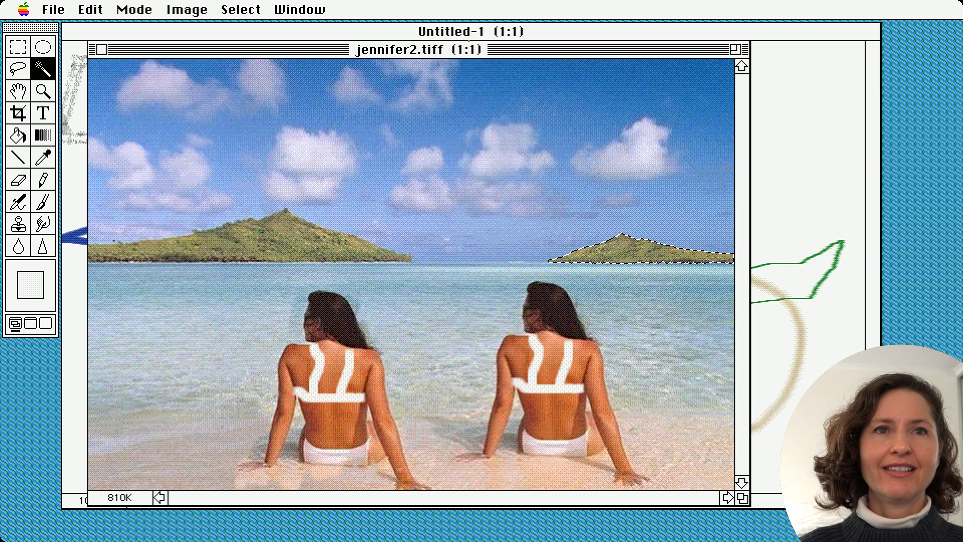
Set the pasted island's opacity to 59% in Paste Controls and deselect it.
drag(103, 9, 89, 257)
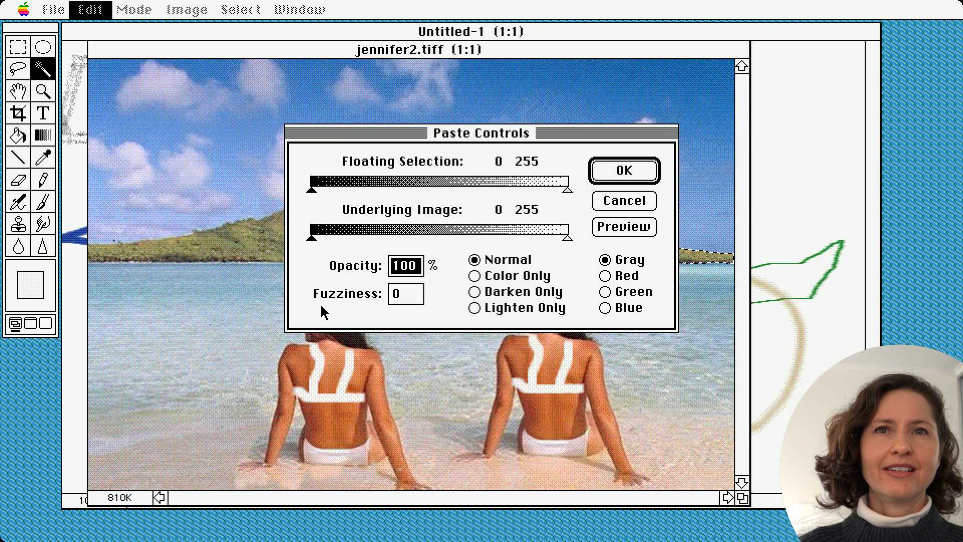
text(59)
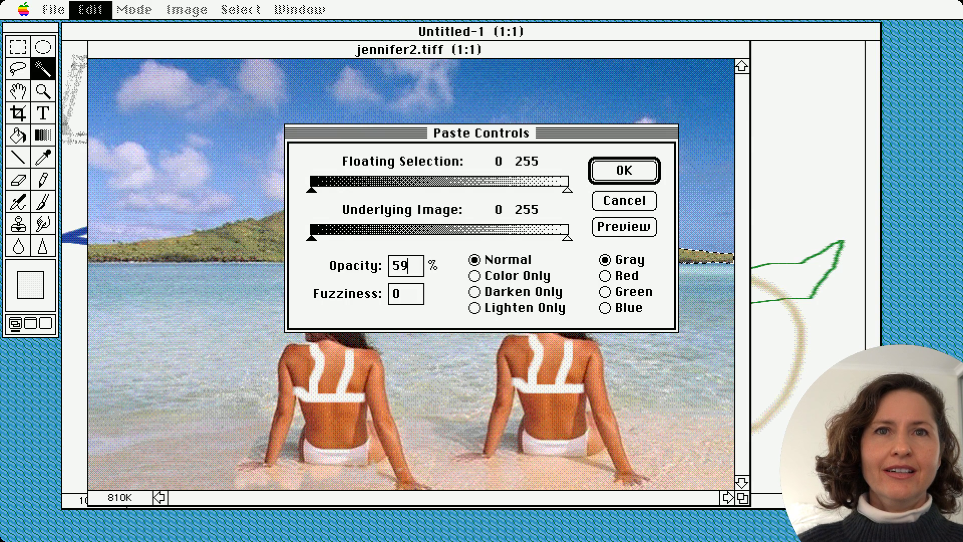
click(608, 176)
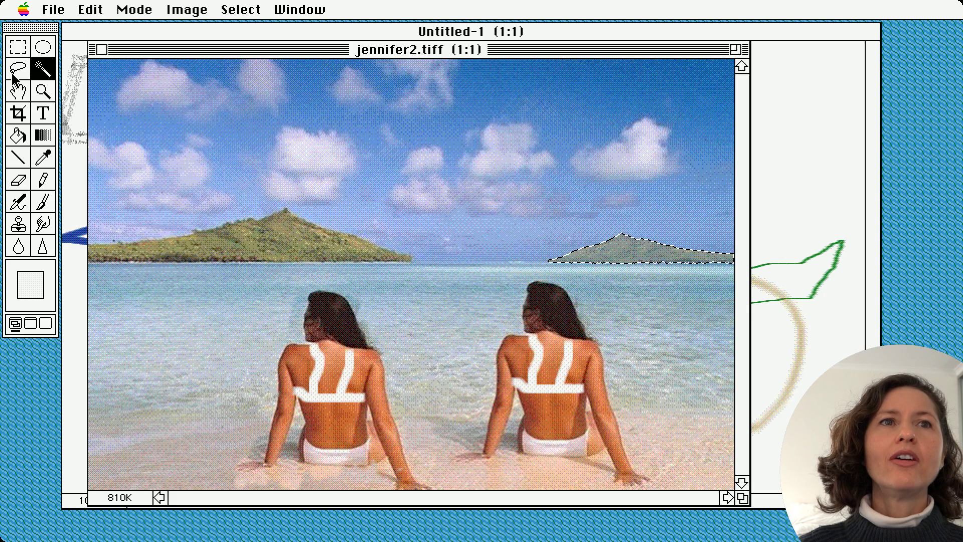
click(18, 47)
click(112, 148)
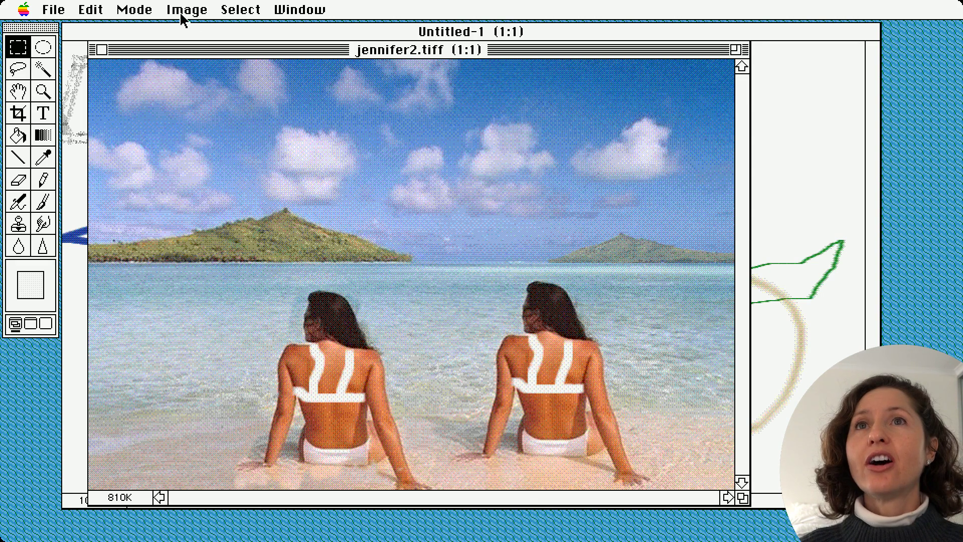
Lasso the head and hair of the woman on the right and flip the selection horizontally.
drag(183, 19, 518, 289)
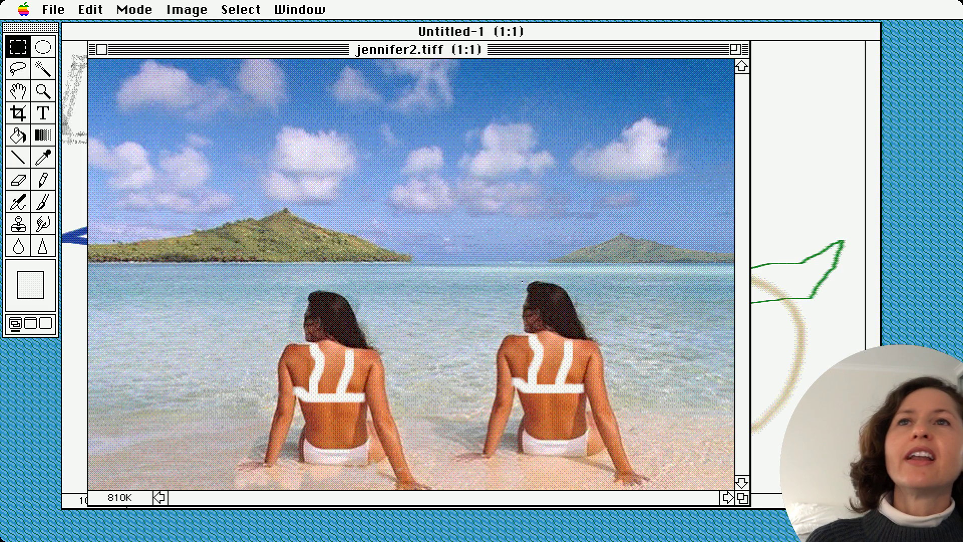
key(l)
mouse_move(524, 334)
mouse_down()
mouse_move(529, 280)
mouse_move(572, 295)
mouse_move(599, 346)
mouse_up()
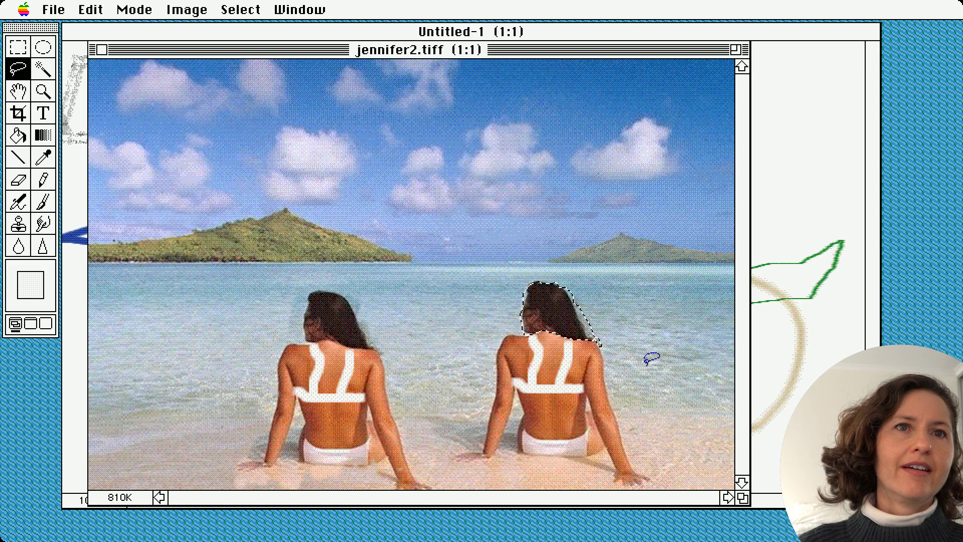
drag(187, 10, 316, 163)
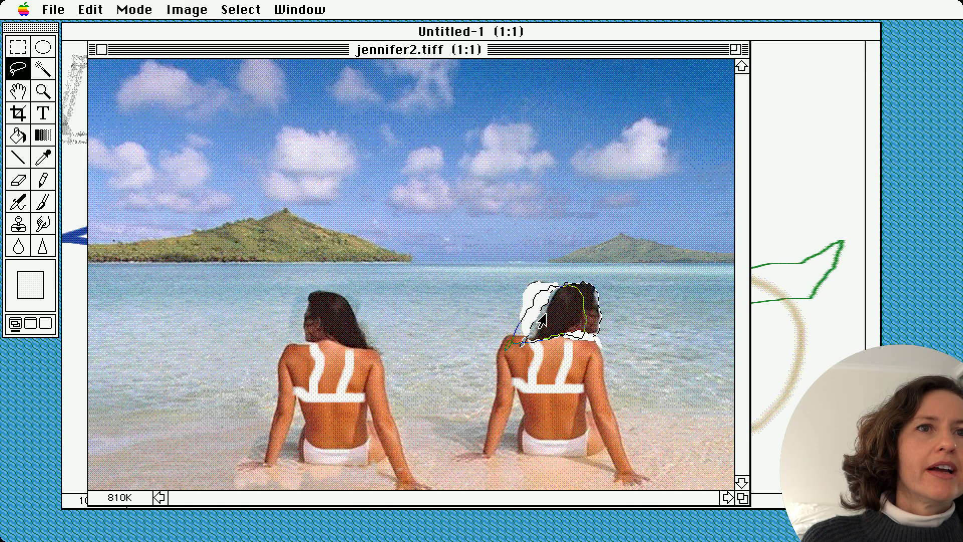
Deselect the flipped head, clone water over the white gaps around it and clone hair into a raised ponytail.
key(super+d)
key(s)
mouse_move(581, 331)
mouse_down()
mouse_move(582, 327)
mouse_move(587, 317)
mouse_move(581, 327)
mouse_move(581, 277)
mouse_move(520, 286)
mouse_up()
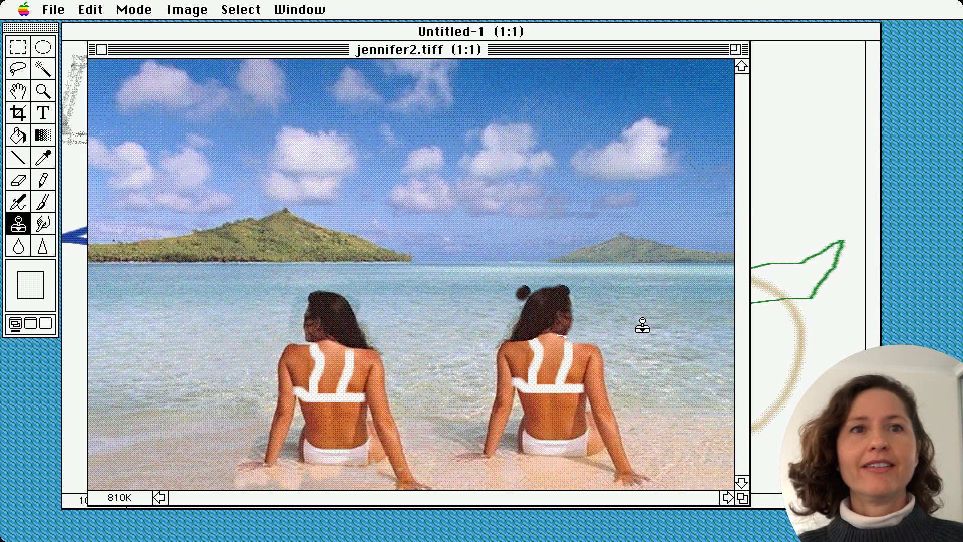
drag(522, 293, 532, 307)
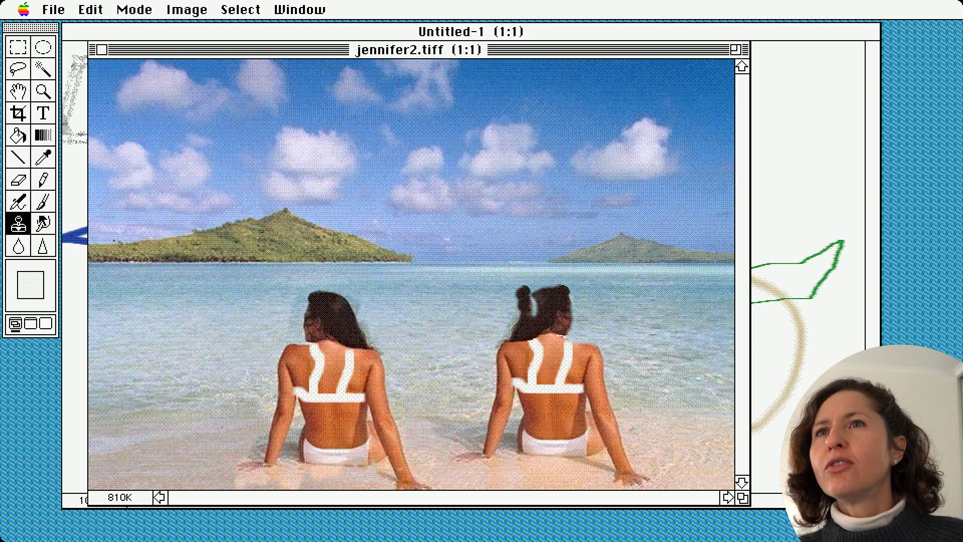
Set the foreground color to a pinkish red and fill a small patch beside the ponytail with the paint bucket.
click(18, 136)
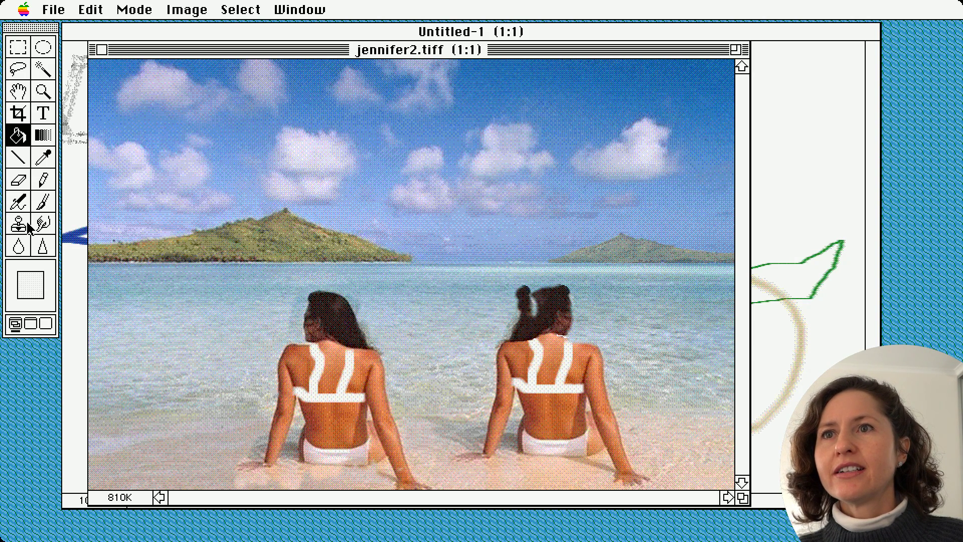
click(31, 275)
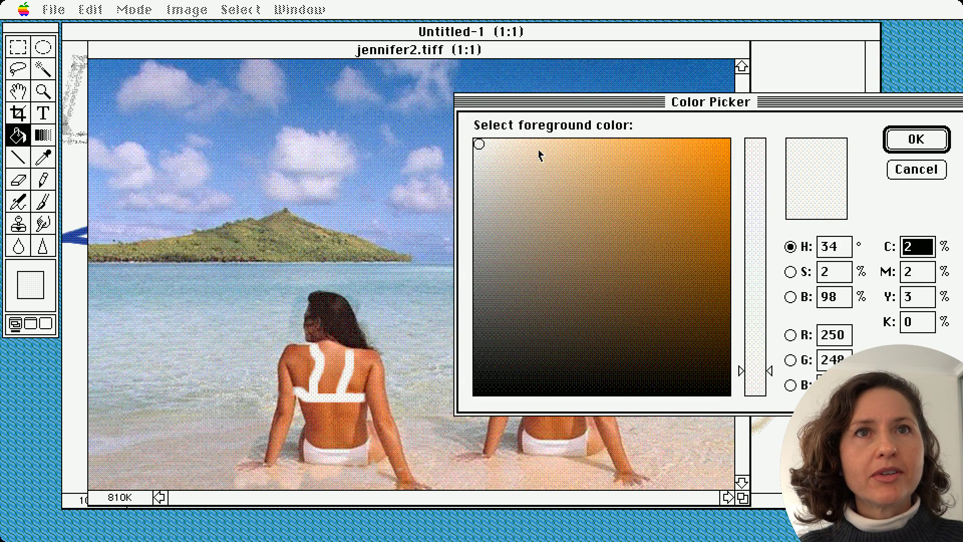
drag(480, 145, 711, 164)
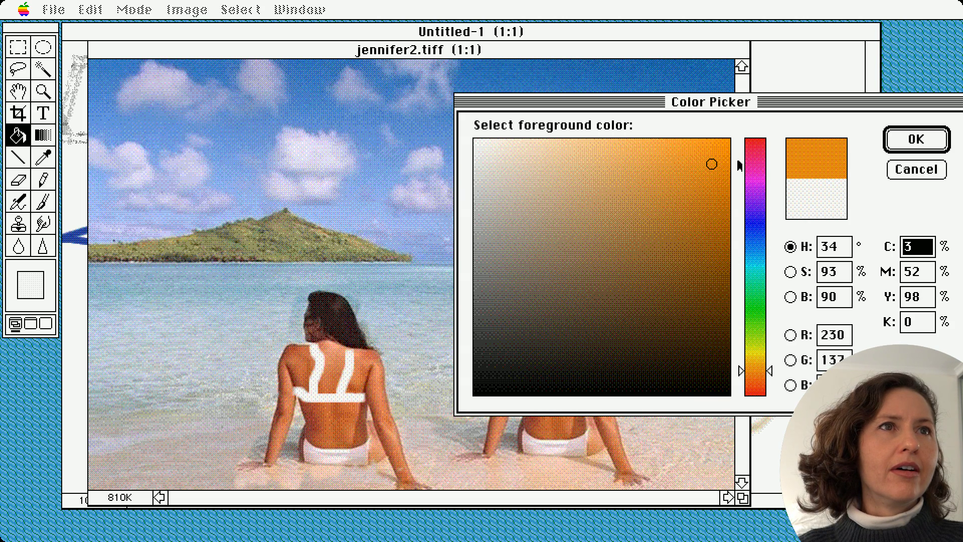
click(749, 149)
click(916, 140)
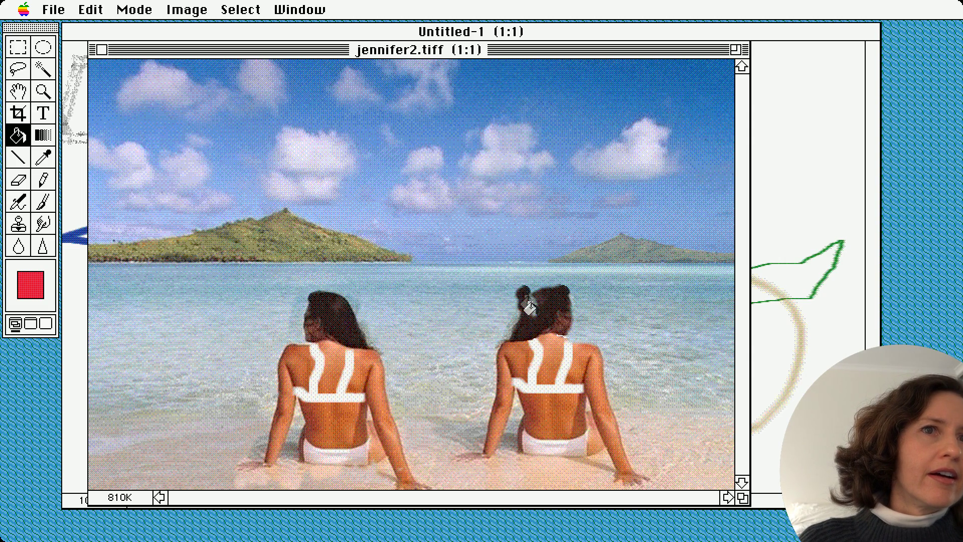
click(530, 302)
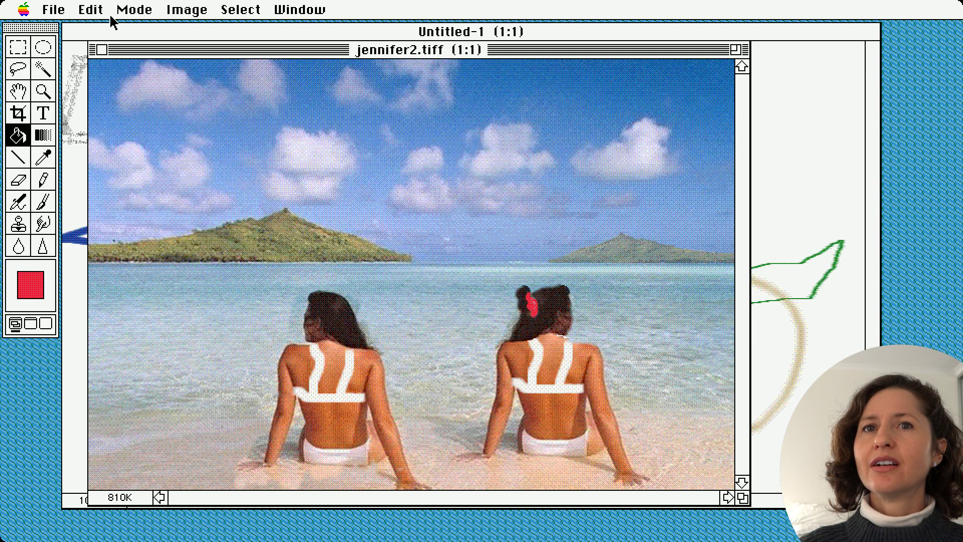
Select the left woman's arms, shoulders and back with the Magic Wand, adding each skin area to the selection.
click(43, 68)
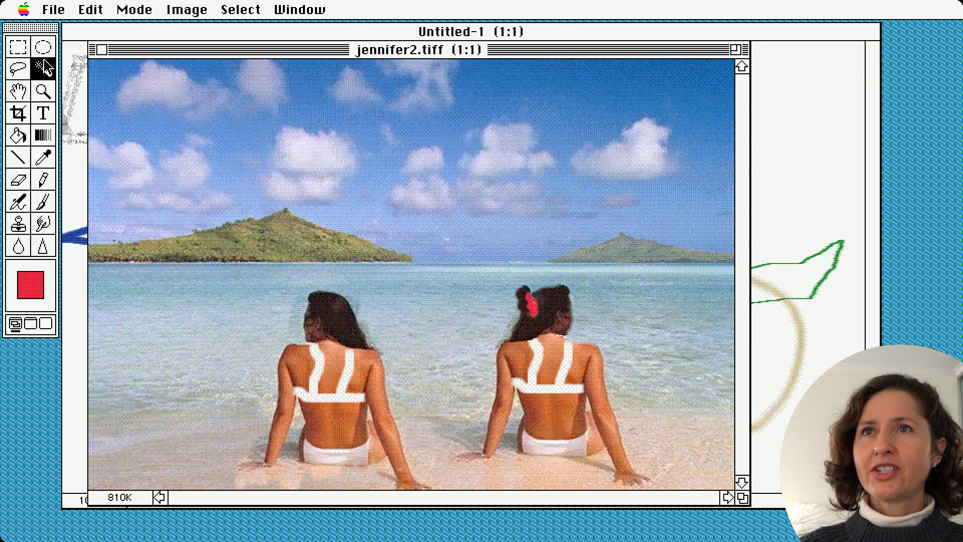
click(299, 369)
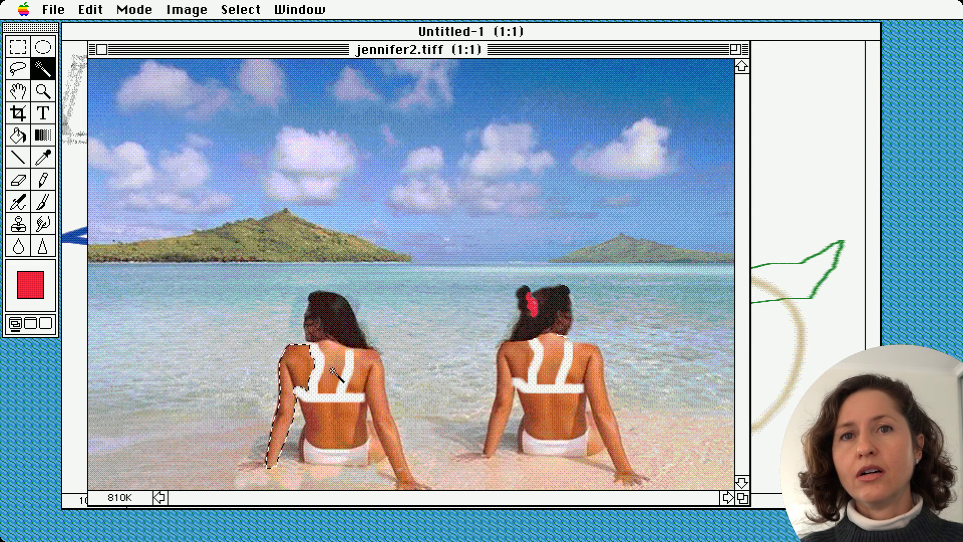
shift+click(333, 373)
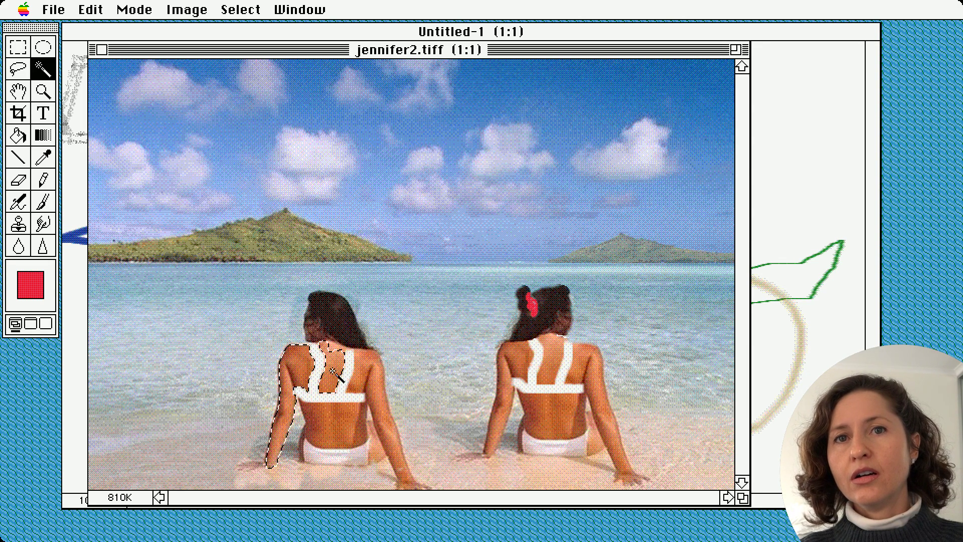
shift+click(358, 357)
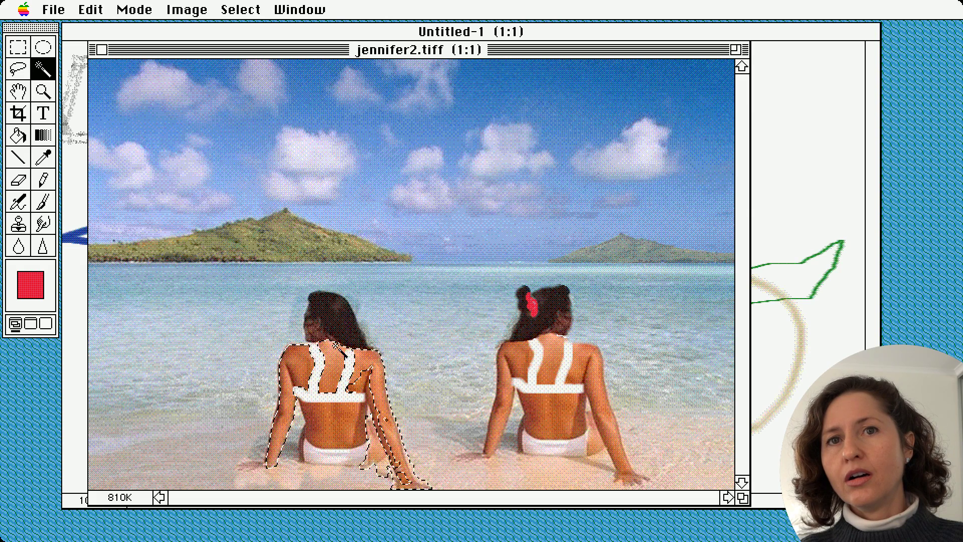
shift+click(356, 425)
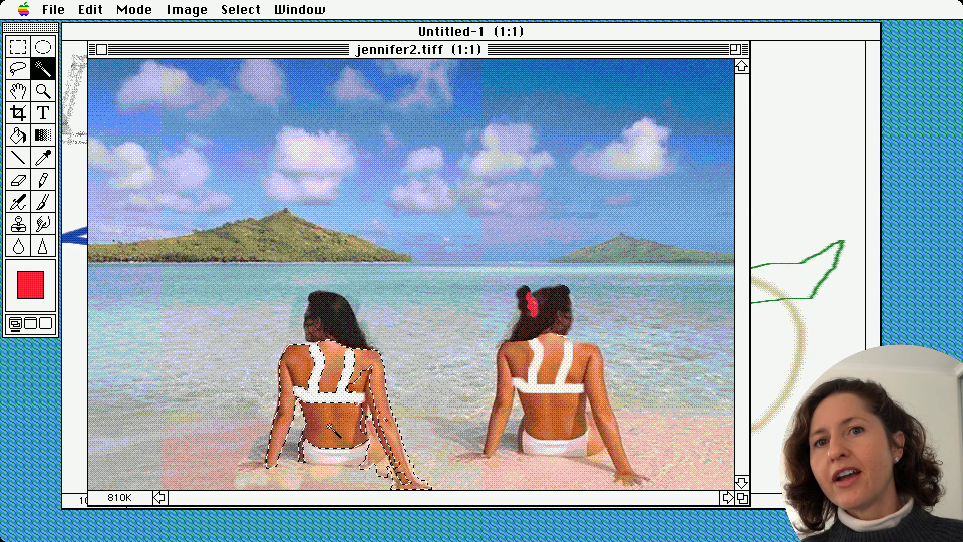
shift+click(398, 473)
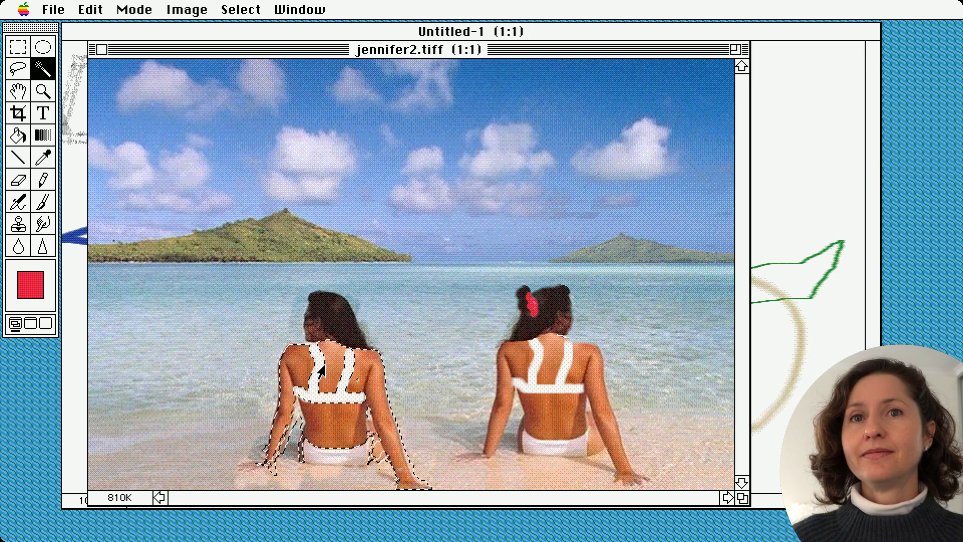
Shift the hue of the left woman's selected skin by +101 so it turns green, and deselect it.
drag(187, 10, 342, 96)
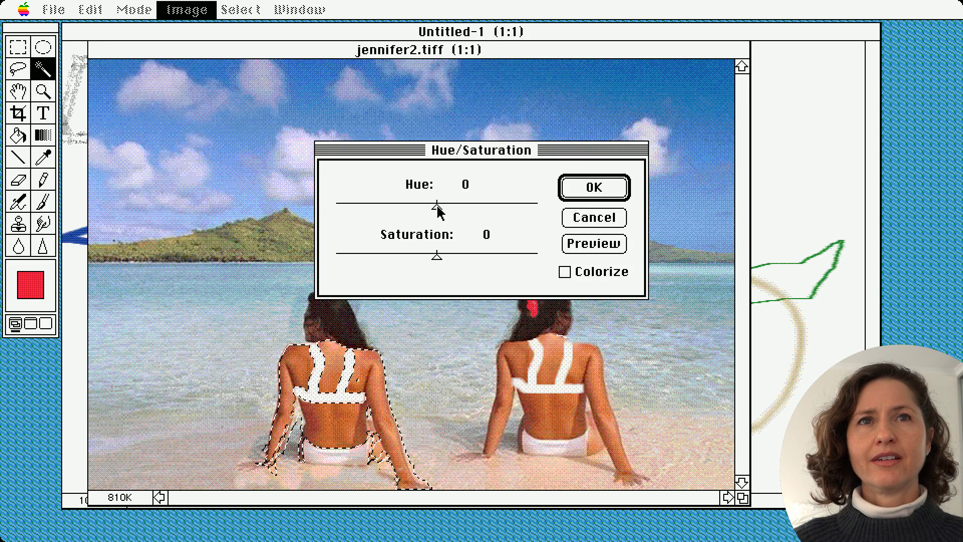
drag(437, 207, 460, 211)
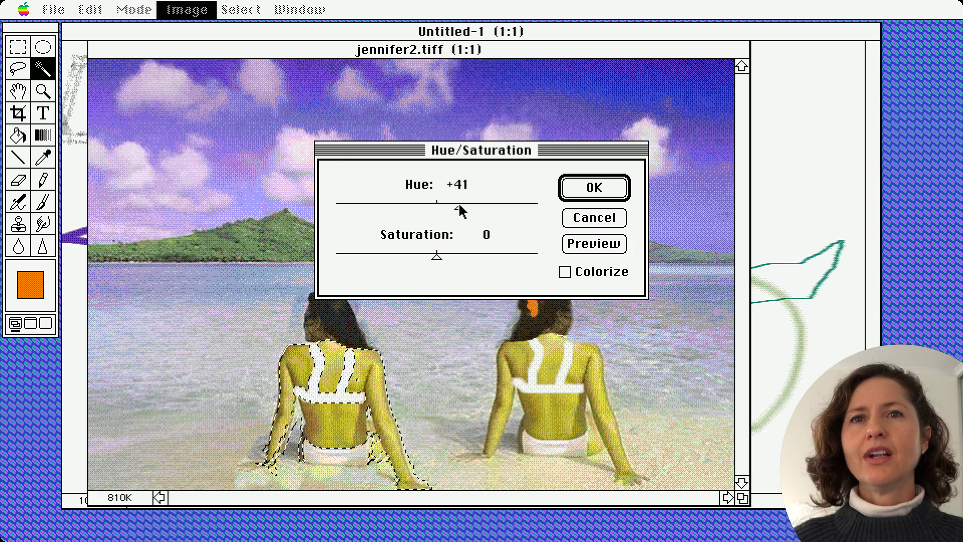
drag(460, 210, 493, 210)
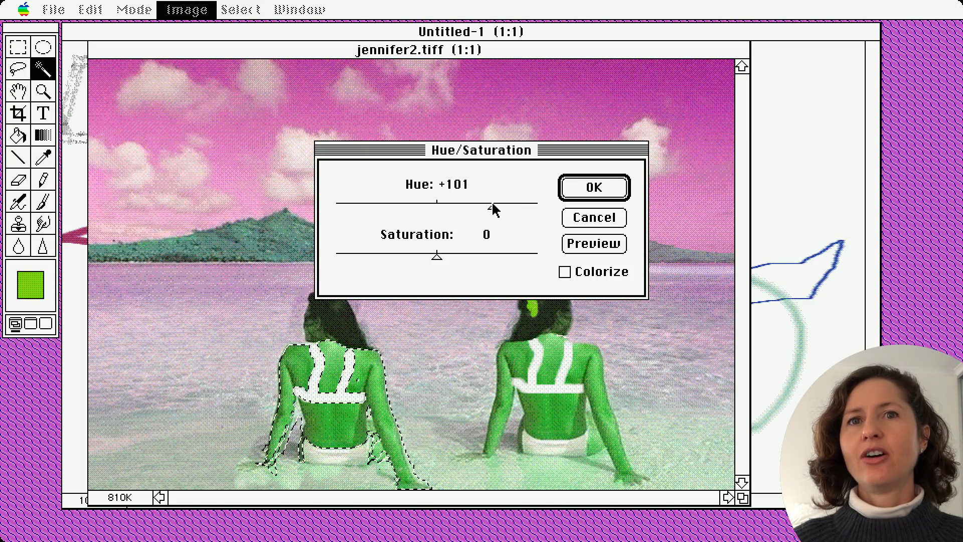
click(582, 243)
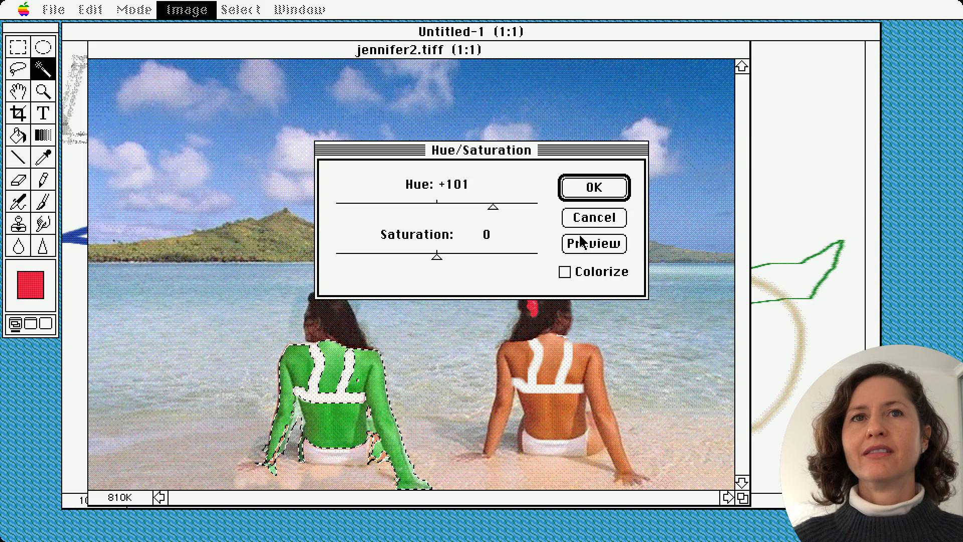
click(594, 190)
key(l)
key(super+d)
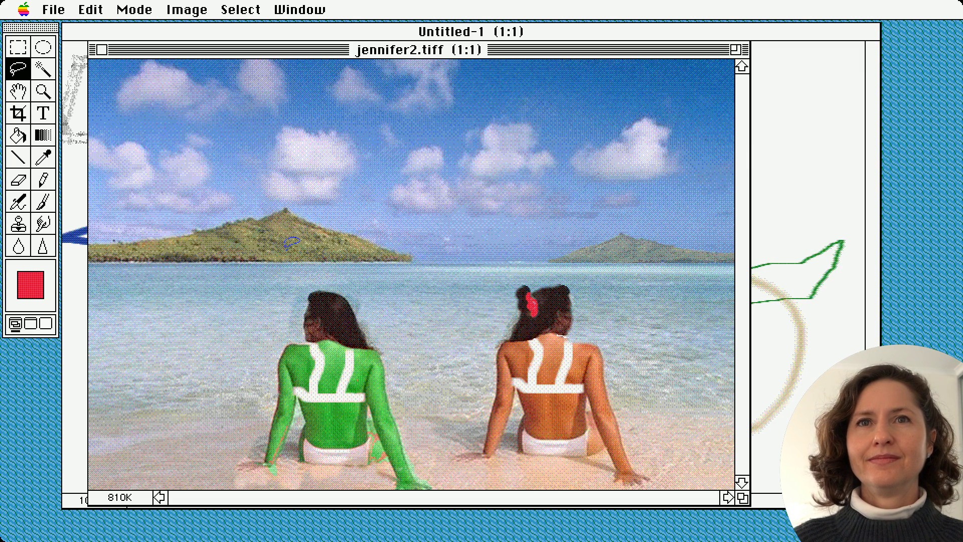
Select the large green island on the horizon with the Magic Wand.
click(43, 70)
click(242, 257)
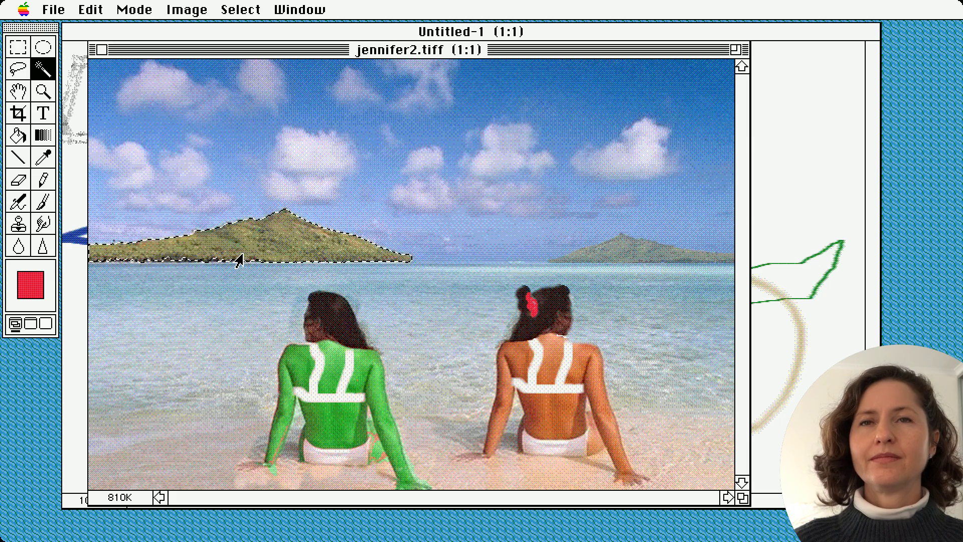
Try to move the selected island across into the Untitled-1 drawing, and undo the move.
drag(293, 256, 843, 198)
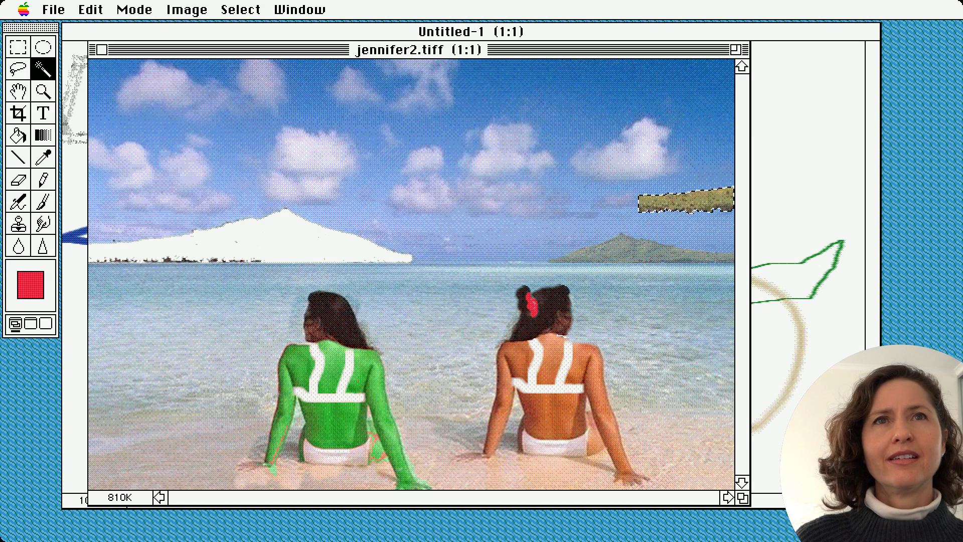
click(86, 8)
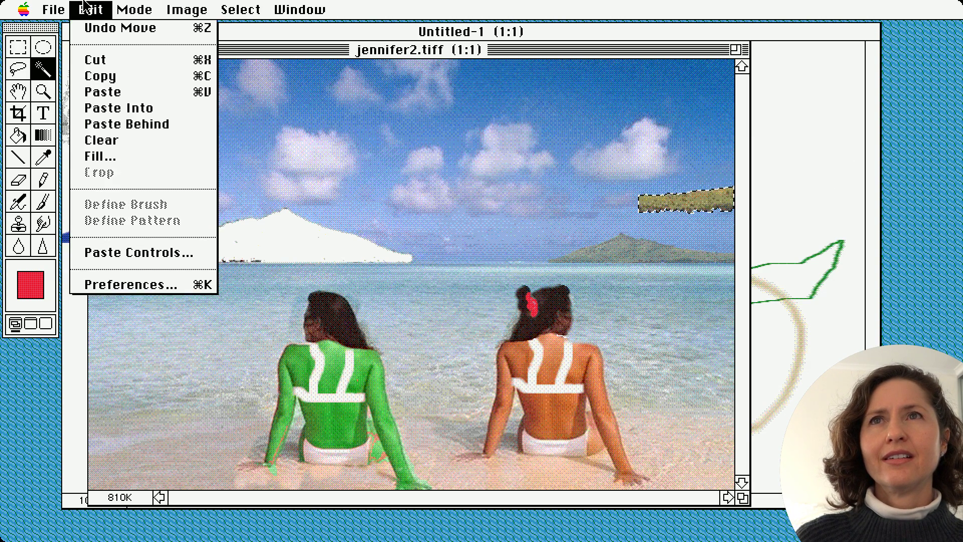
click(89, 28)
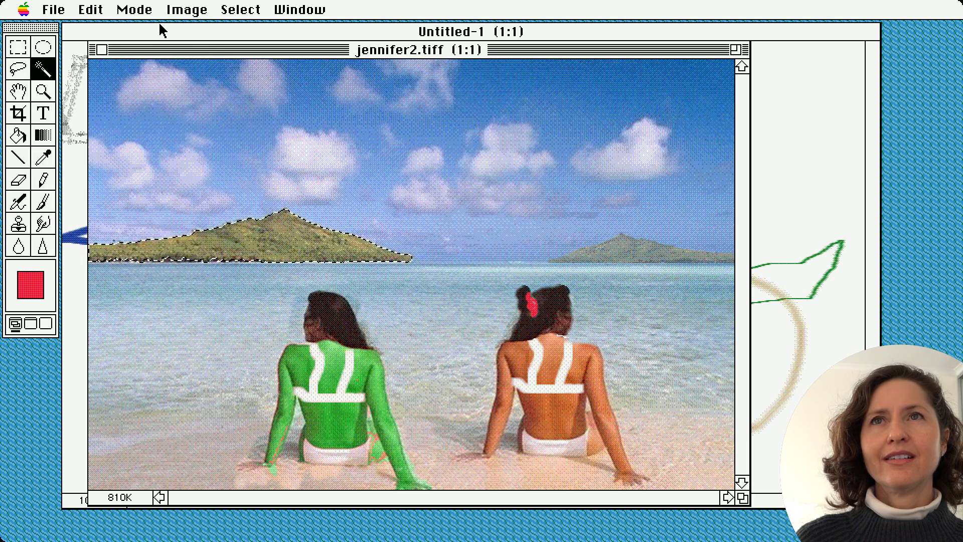
Copy the selected island from jennifer2.tiff and paste it into the Untitled-1 drawing.
click(88, 9)
click(100, 83)
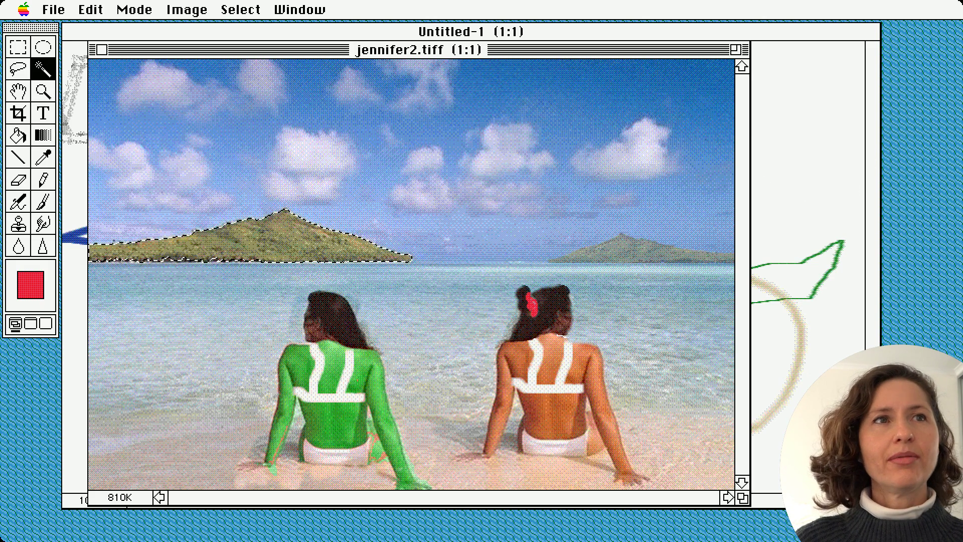
click(793, 181)
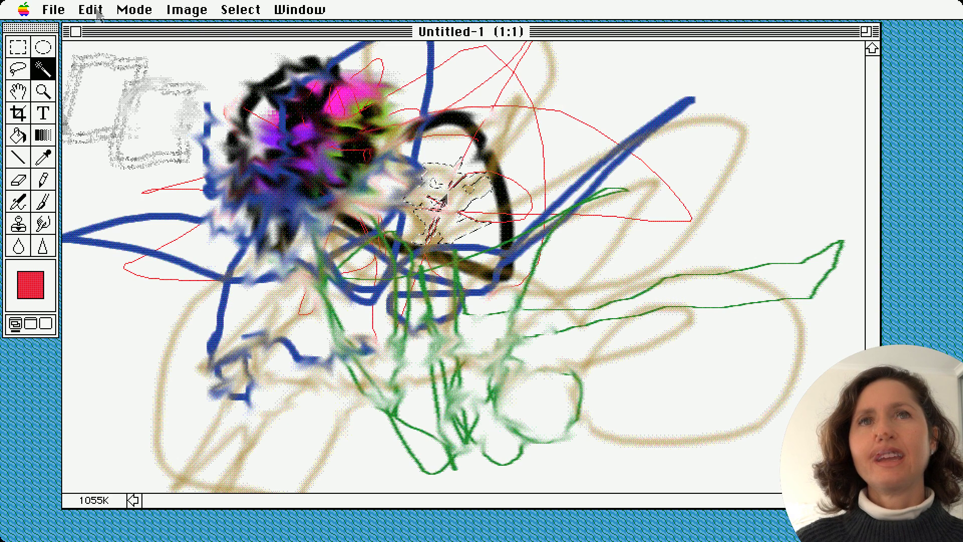
drag(93, 10, 96, 86)
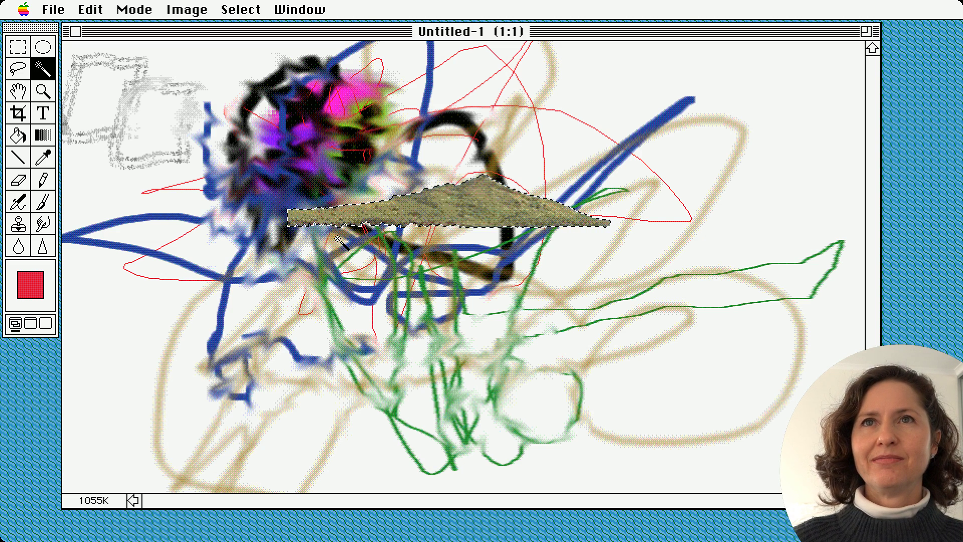
key(m)
click(99, 131)
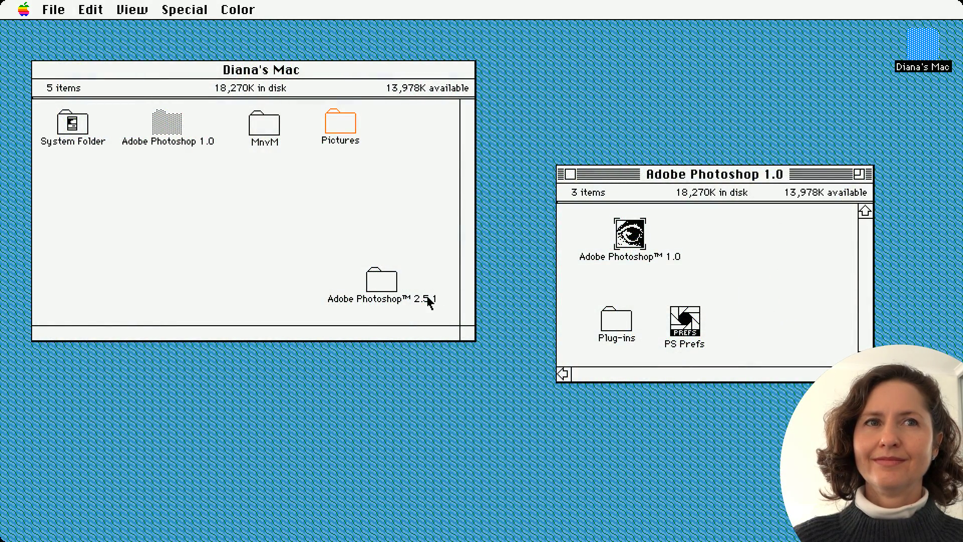
Open the Adobe Photoshop 2.5.1 folder and move its window clear of the Adobe Photoshop 1.0 window.
double_click(371, 296)
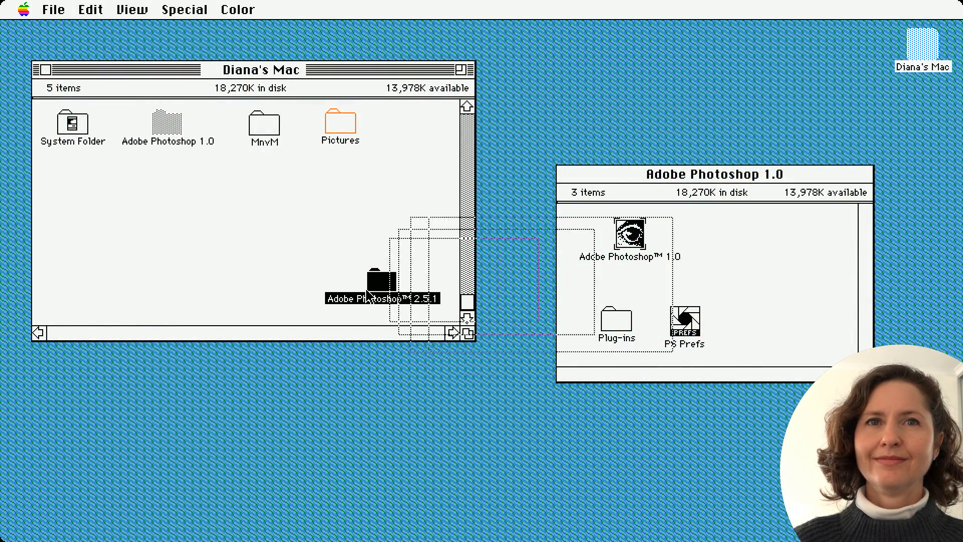
drag(546, 165, 129, 270)
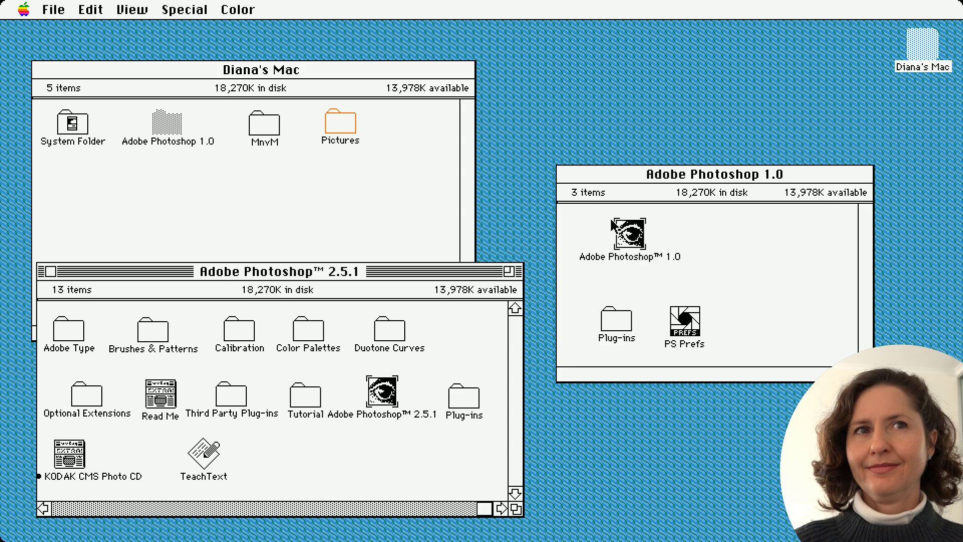
Compare the application icons of Adobe Photoshop 1.0 and 2.5.1 by selecting them alternately.
click(627, 233)
click(638, 239)
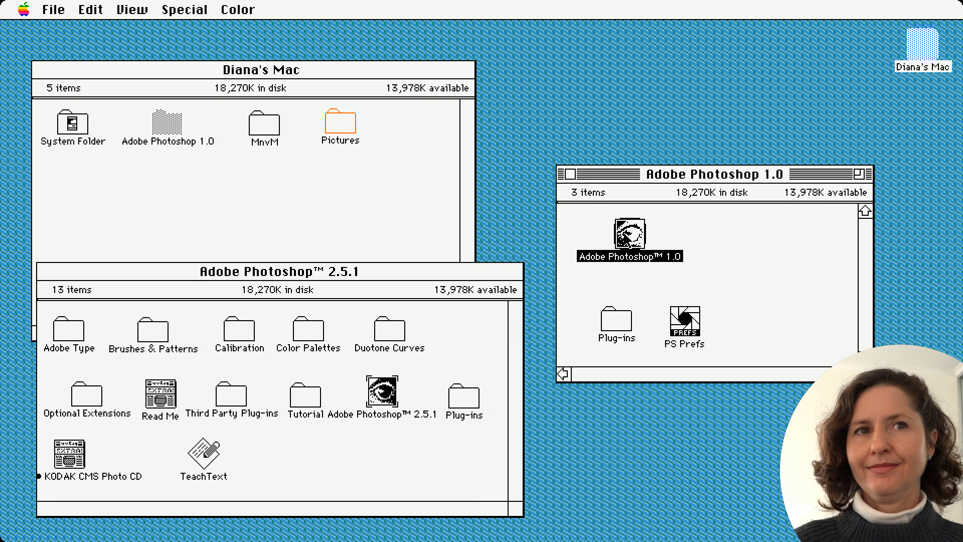
click(386, 416)
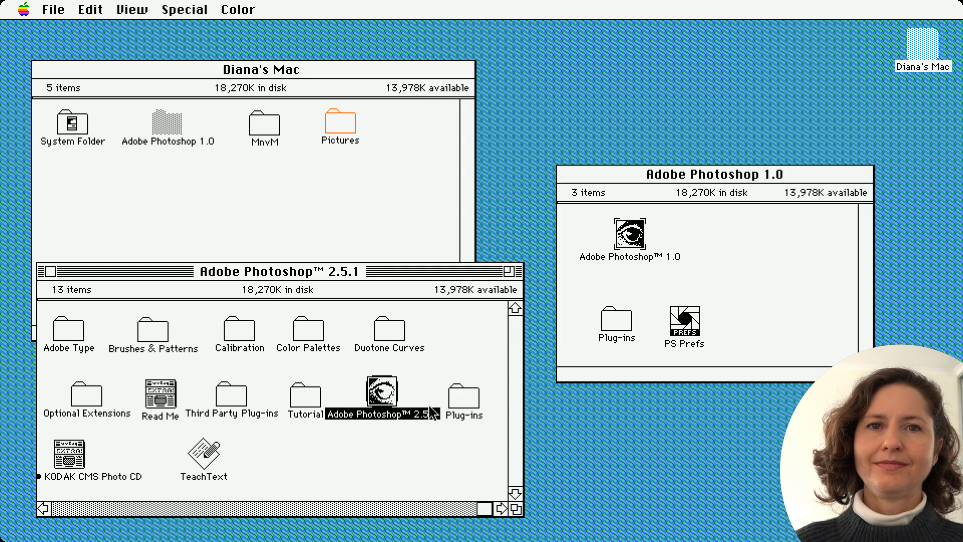
double_click(393, 404)
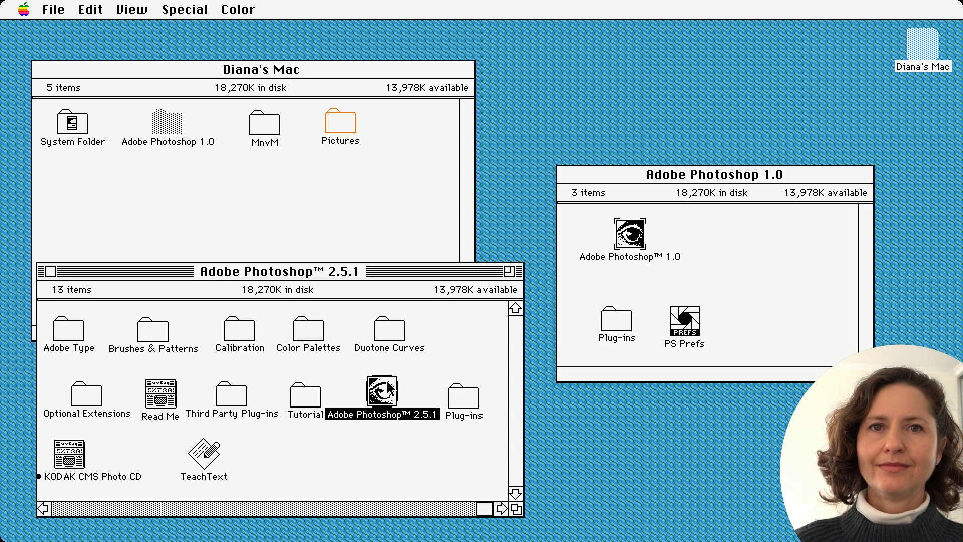
click(608, 228)
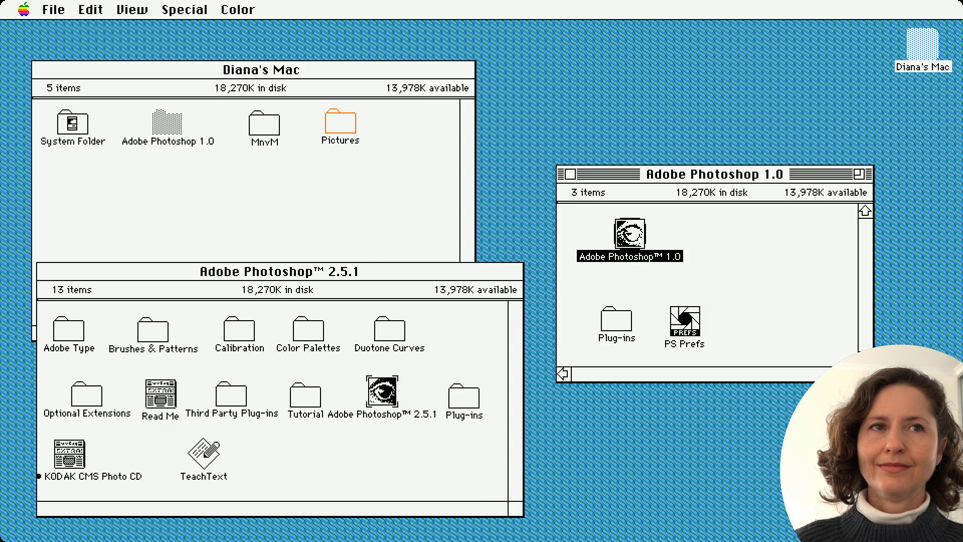
click(685, 226)
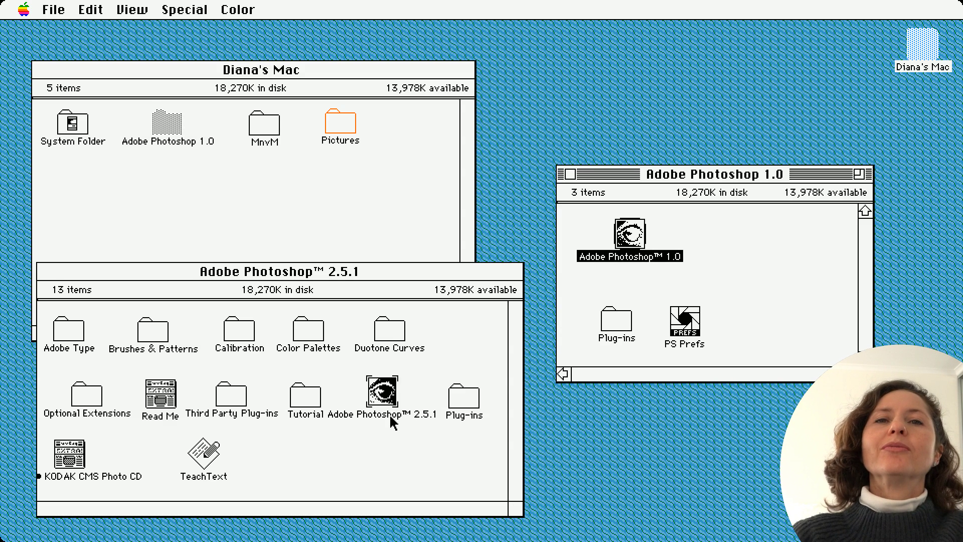
Launch Adobe Photoshop 2.5.1 and start a new document.
double_click(386, 393)
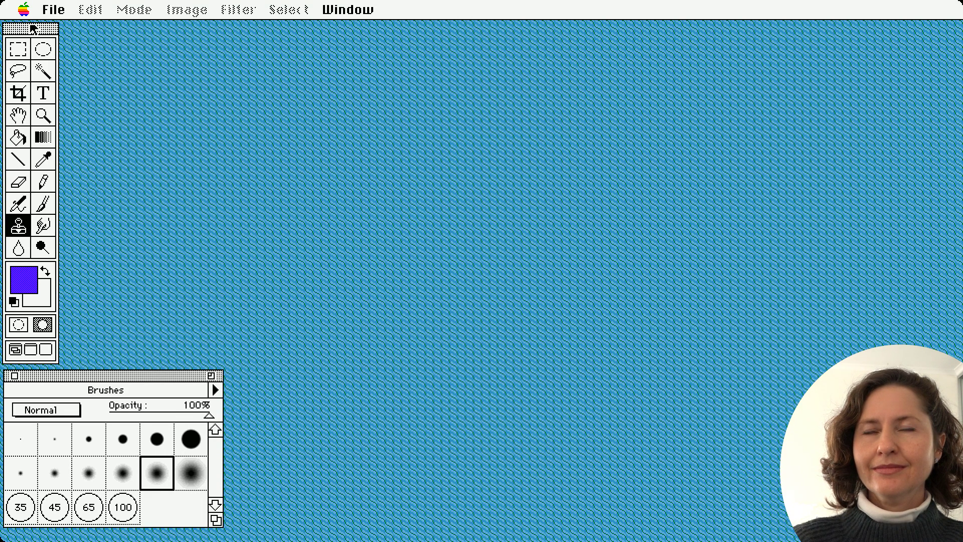
drag(45, 8, 70, 26)
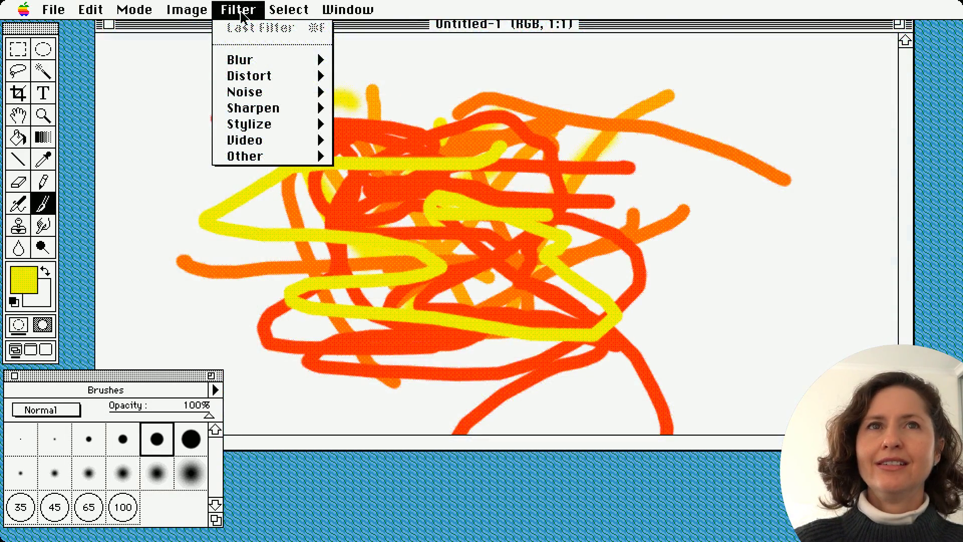
Distort the red, orange and yellow brush strokes with the Twirl filter, and apply a second filter with an adjusted setting.
mouse_move(244, 15)
mouse_down()
mouse_move(301, 108)
mouse_move(296, 93)
mouse_move(304, 124)
mouse_move(436, 204)
mouse_move(431, 367)
mouse_move(361, 173)
mouse_move(301, 108)
mouse_move(313, 76)
mouse_move(357, 91)
mouse_move(408, 184)
mouse_move(404, 207)
mouse_move(400, 157)
mouse_move(402, 195)
mouse_move(404, 182)
mouse_move(486, 172)
mouse_up()
click(576, 143)
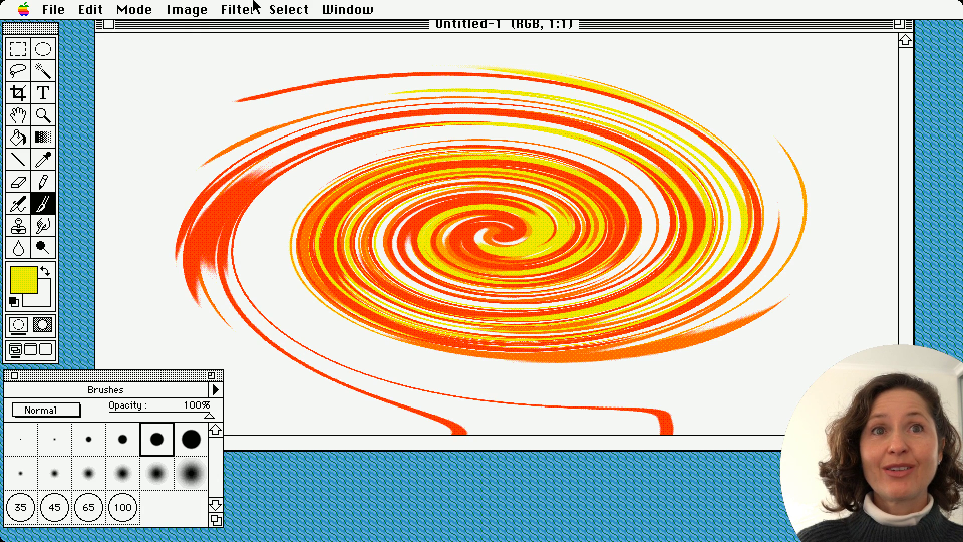
drag(247, 9, 422, 205)
drag(416, 156, 448, 152)
click(598, 128)
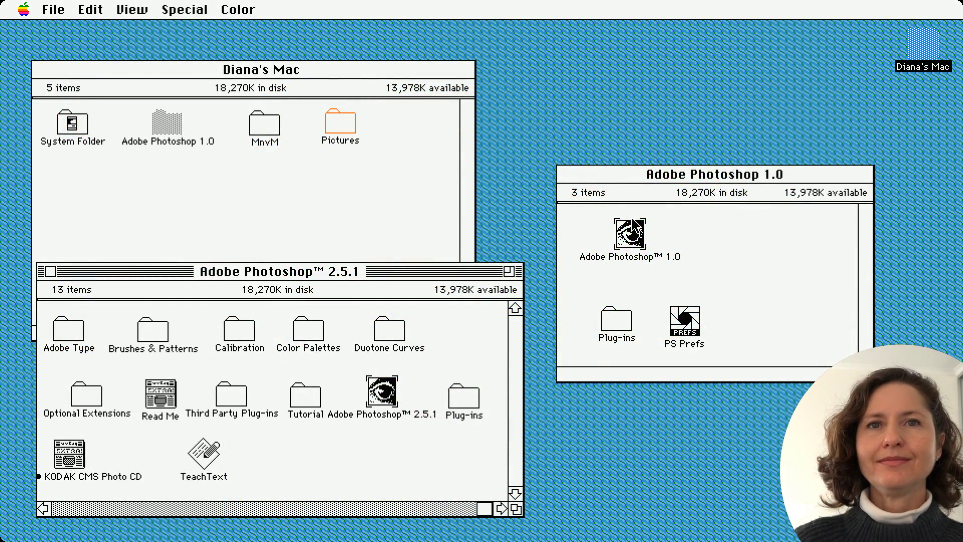
Switch to Adobe Photoshop 1.0 and open the file Philip Image from the Pictures folder.
double_click(634, 241)
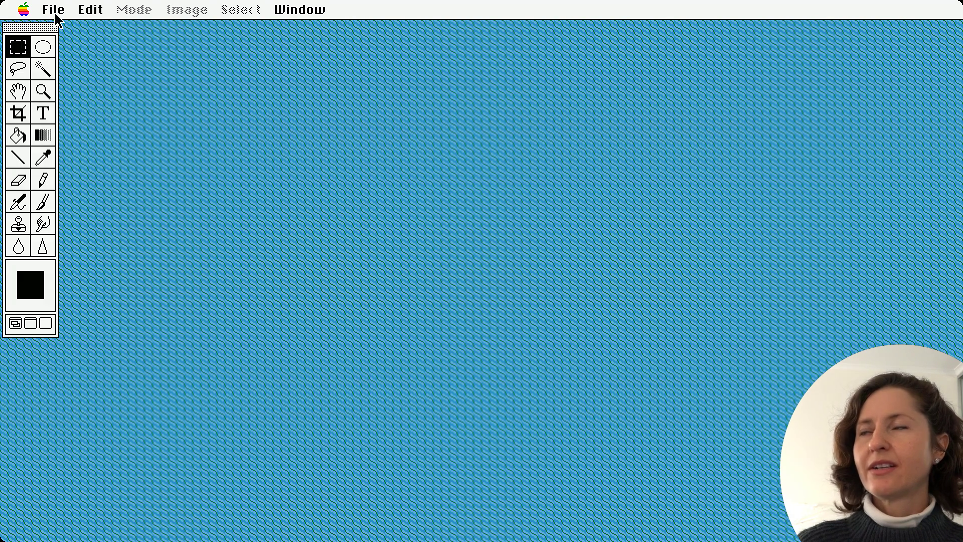
drag(56, 18, 58, 44)
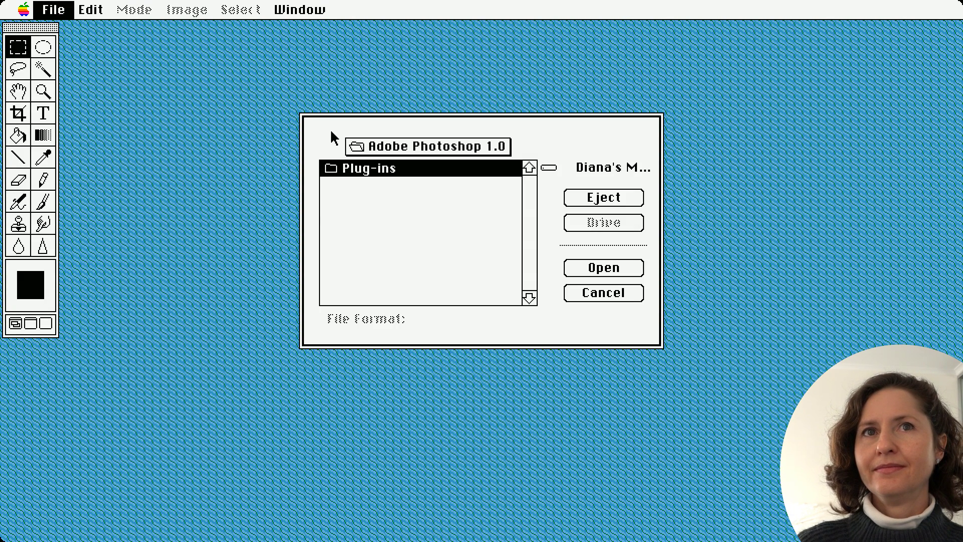
drag(430, 155, 440, 165)
double_click(458, 187)
double_click(397, 229)
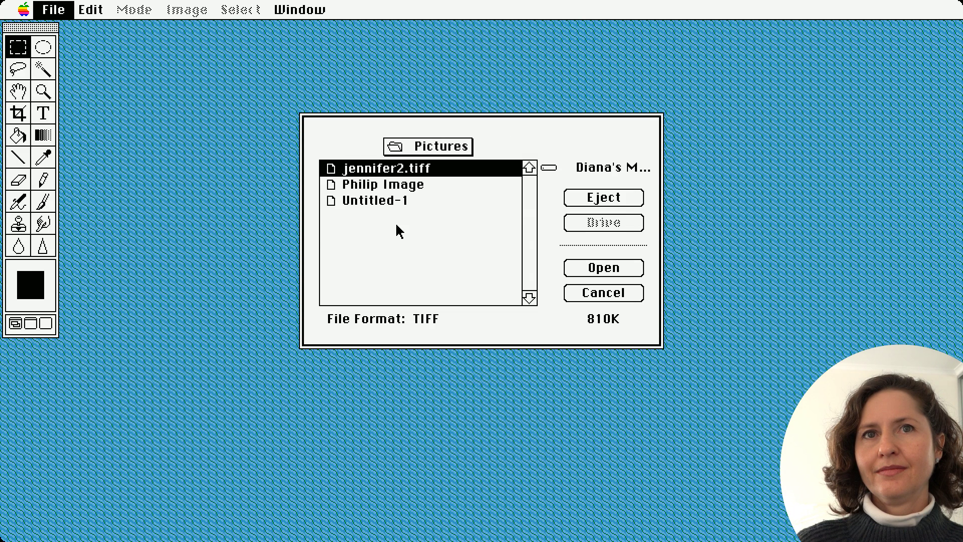
click(403, 187)
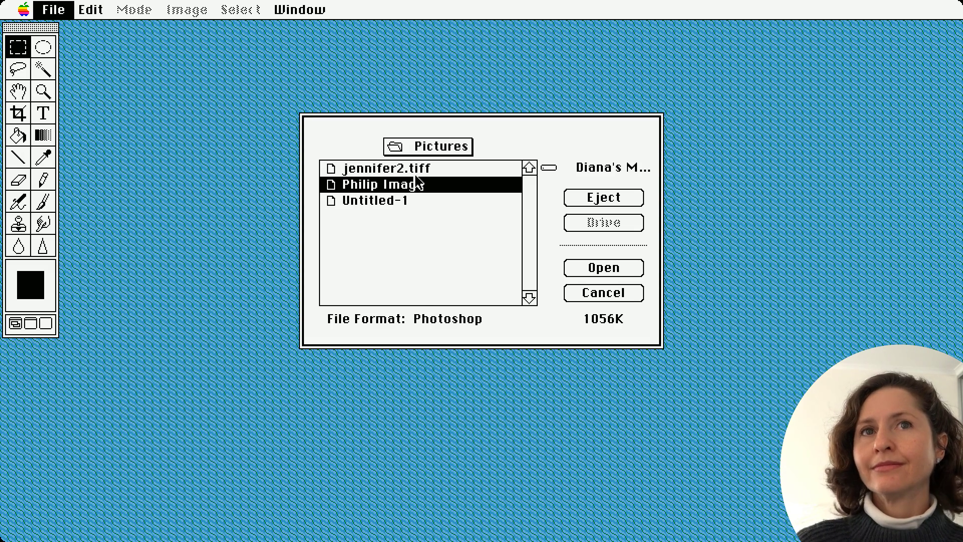
double_click(414, 188)
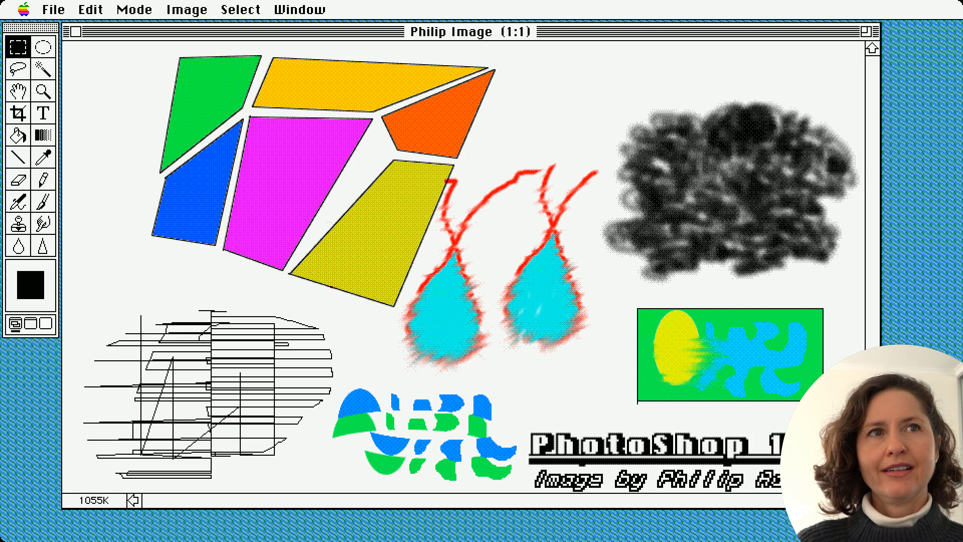
Start a text in the blank area above the black line drawing and enter "Hello World".
click(43, 113)
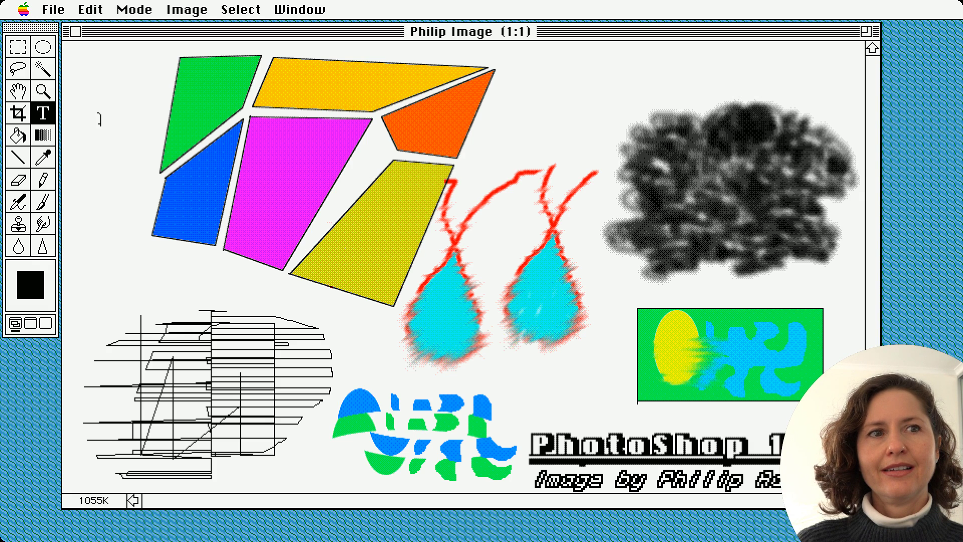
click(95, 271)
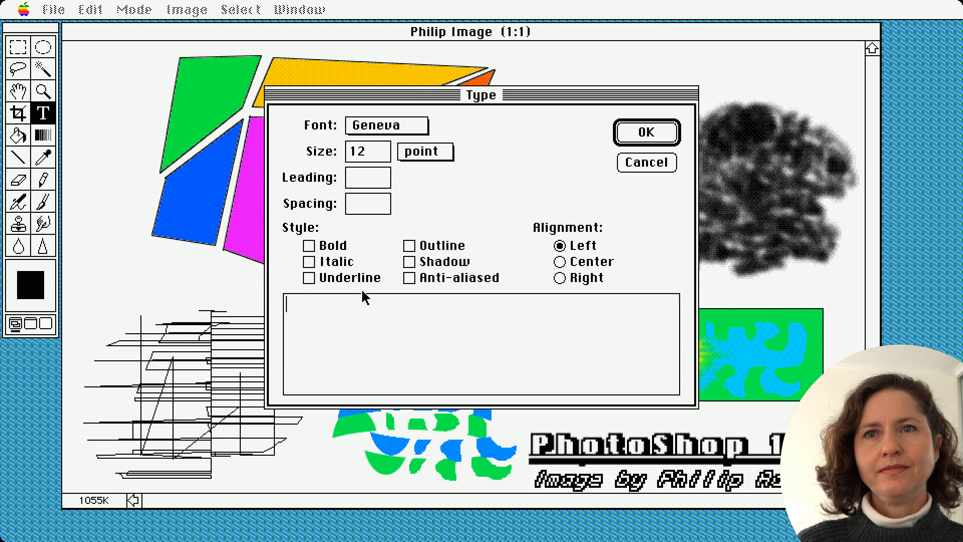
text(Hello World)
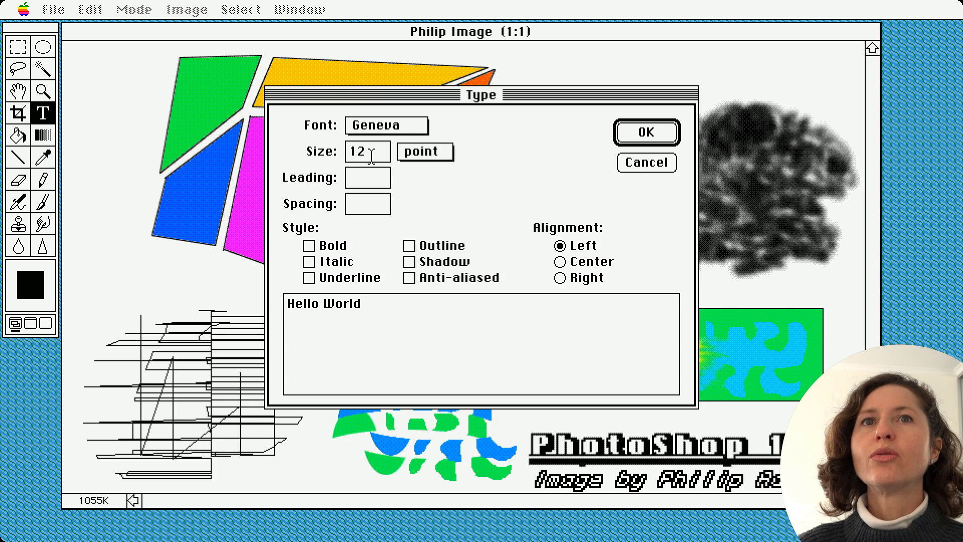
Set the "Hello World" text to size 23 points with the Bold and Shadow styles.
drag(372, 151, 341, 157)
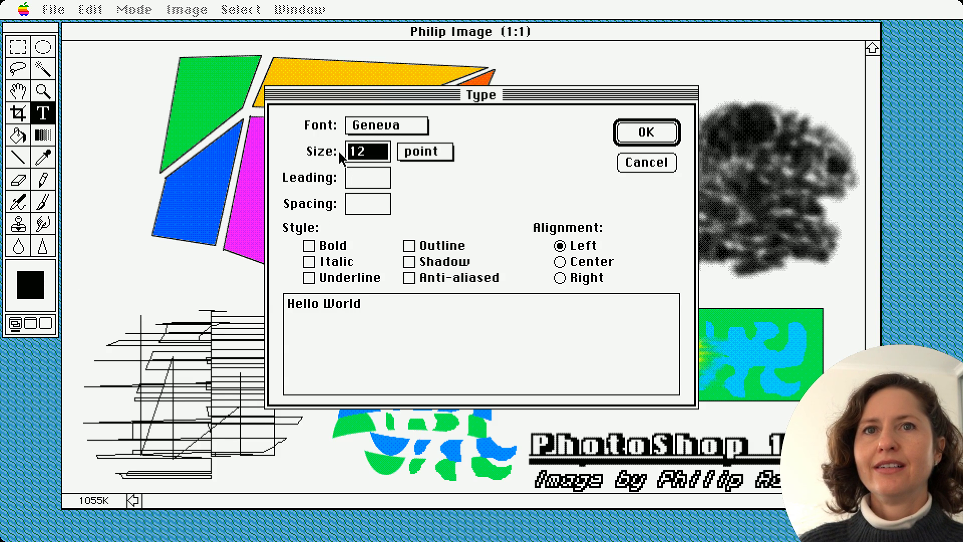
text(23)
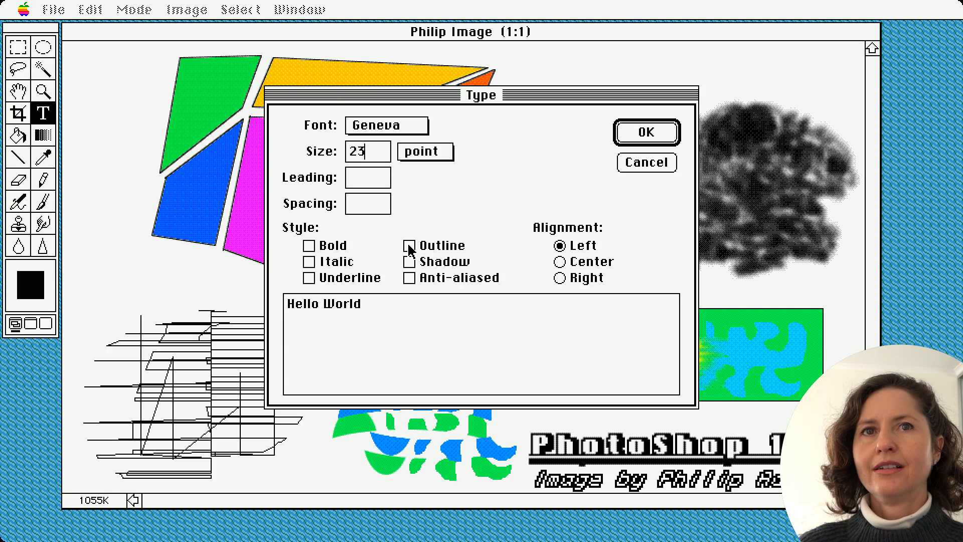
click(311, 247)
click(410, 247)
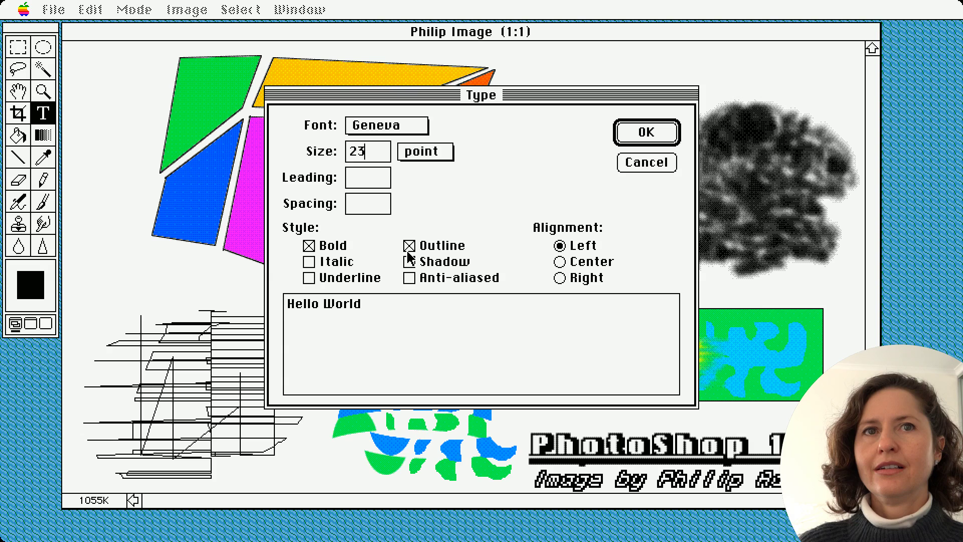
click(409, 263)
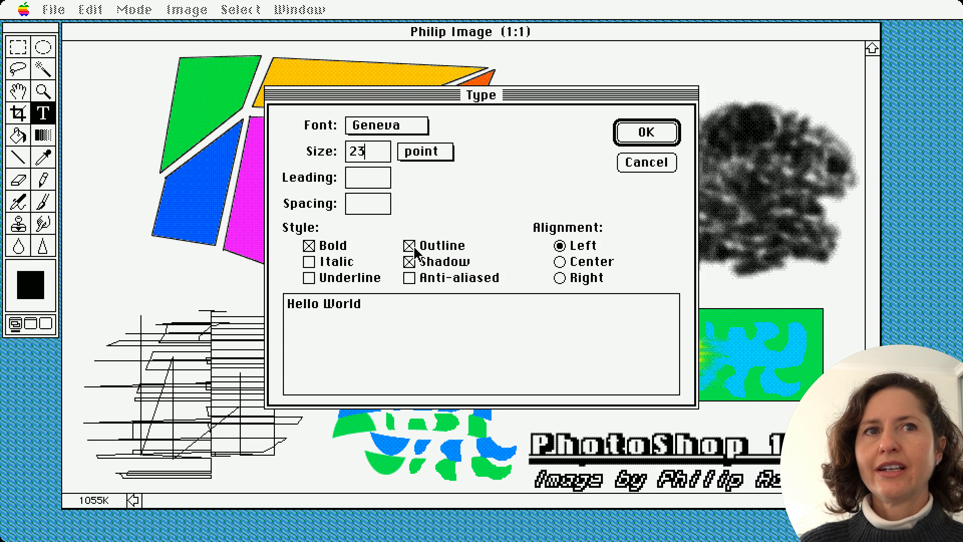
click(410, 247)
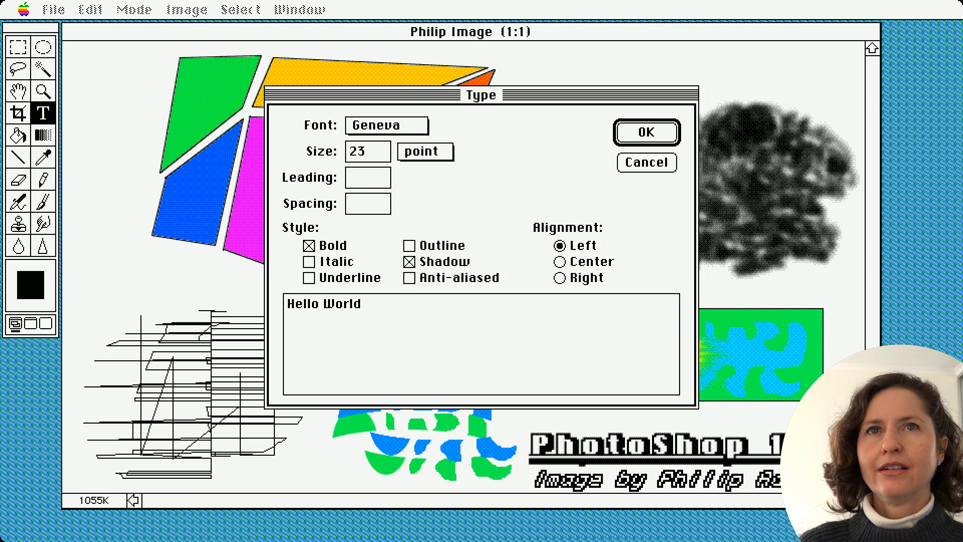
Set the text's font to Chicago with Center alignment and place it in the image.
click(377, 125)
drag(378, 125, 388, 173)
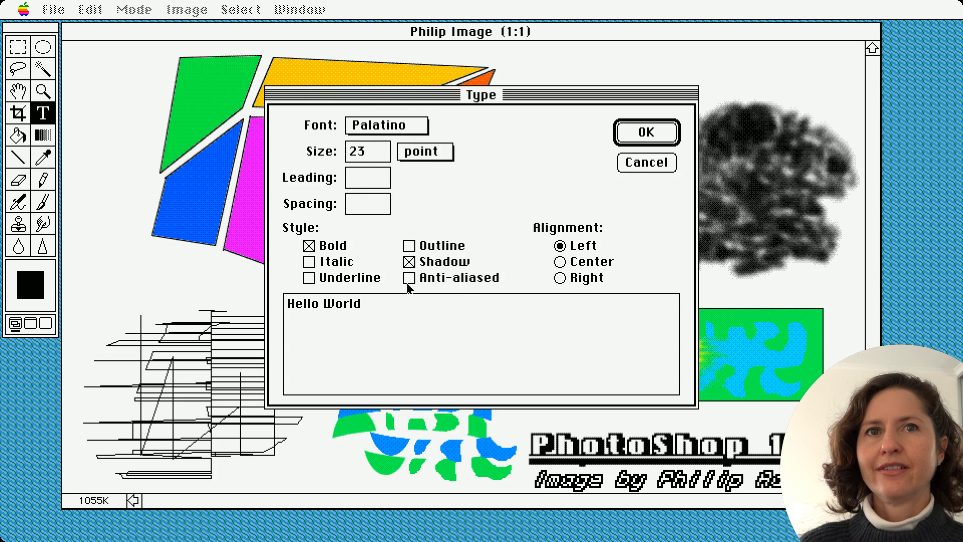
drag(402, 308, 275, 298)
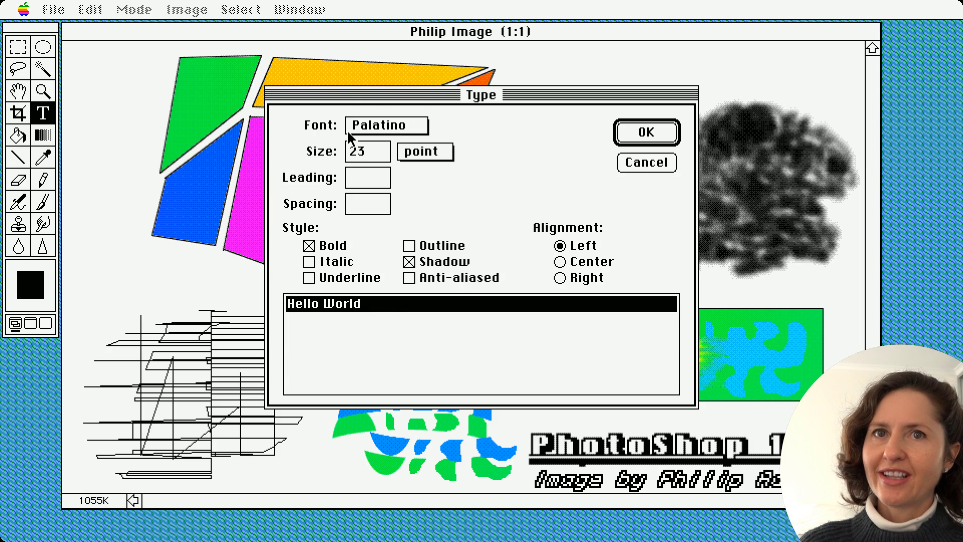
drag(350, 138, 384, 49)
click(391, 346)
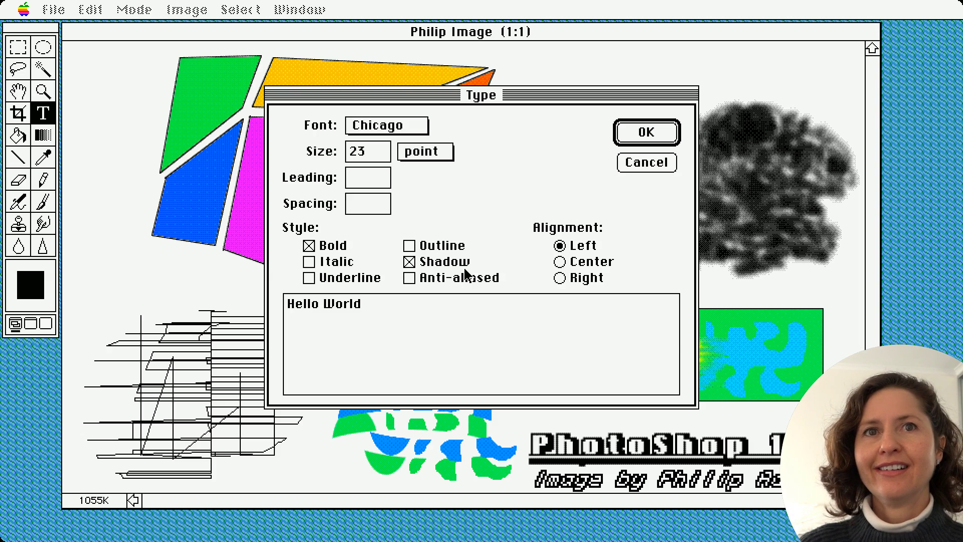
click(559, 263)
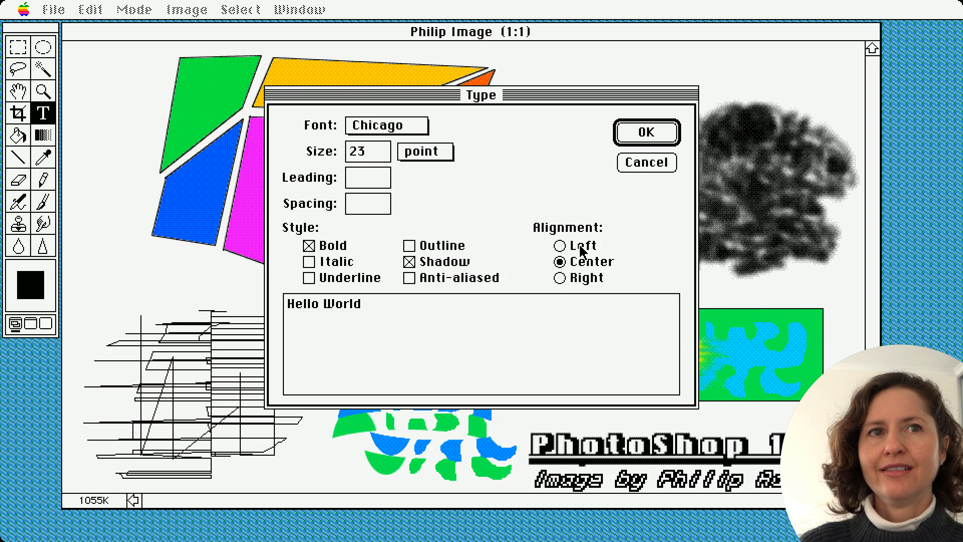
click(630, 132)
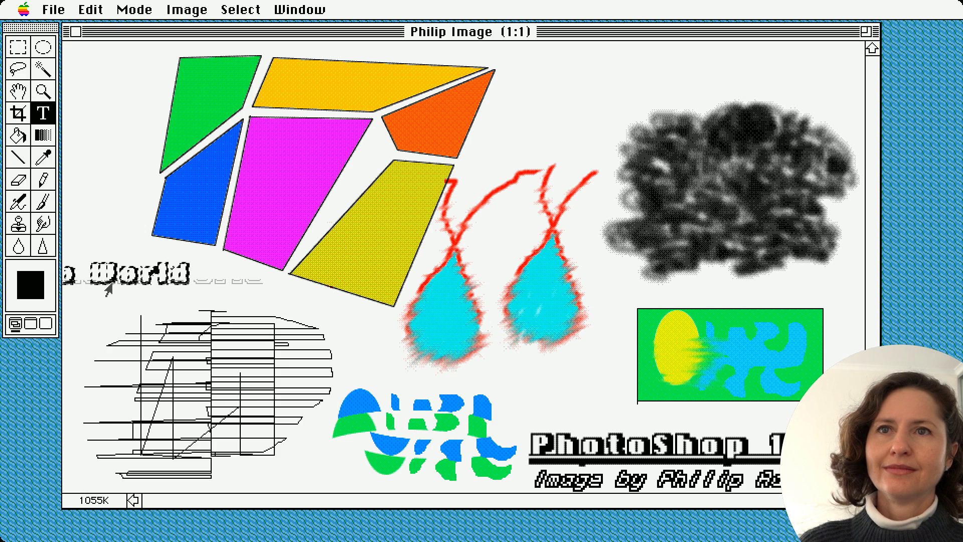
Move the "Hello World" text fully into the image, directly above the black line drawing, and deselect it.
drag(105, 288, 189, 308)
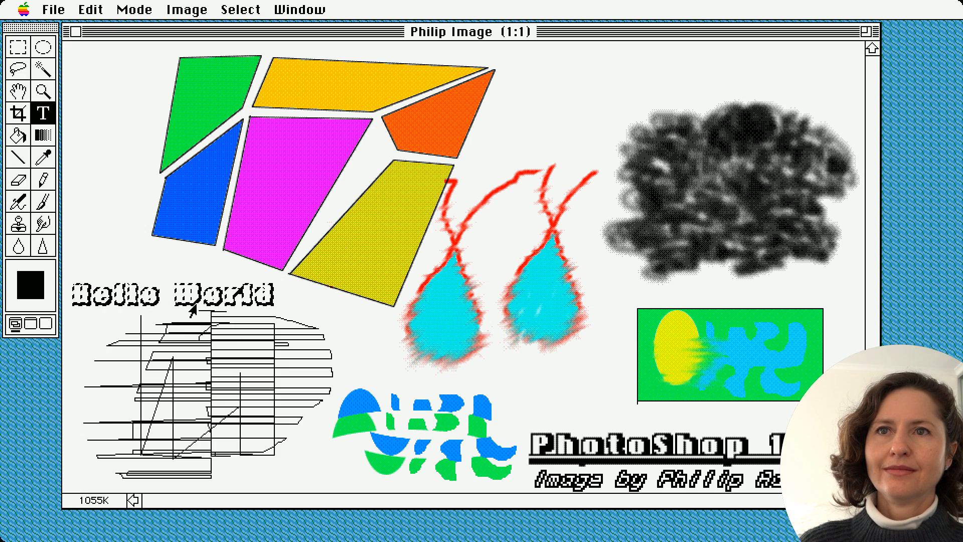
click(20, 53)
click(120, 74)
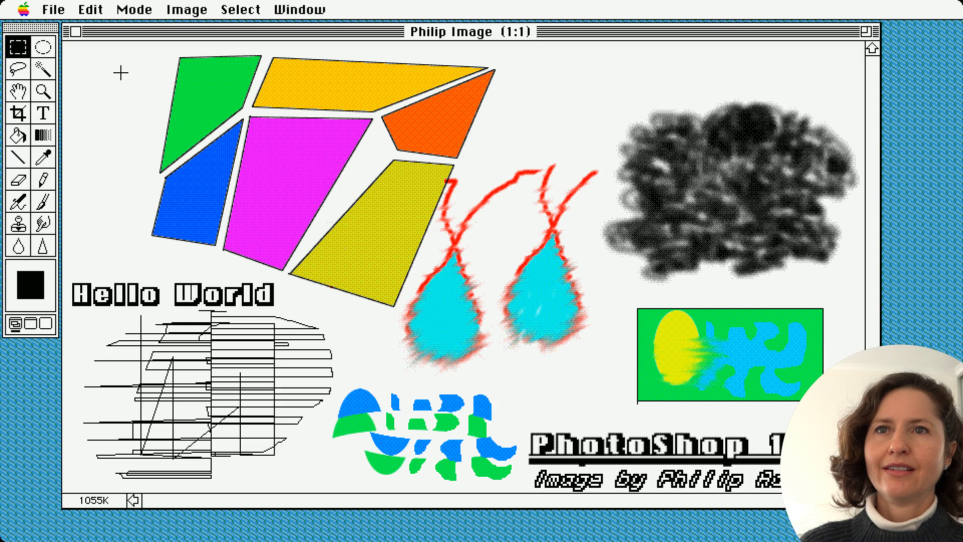